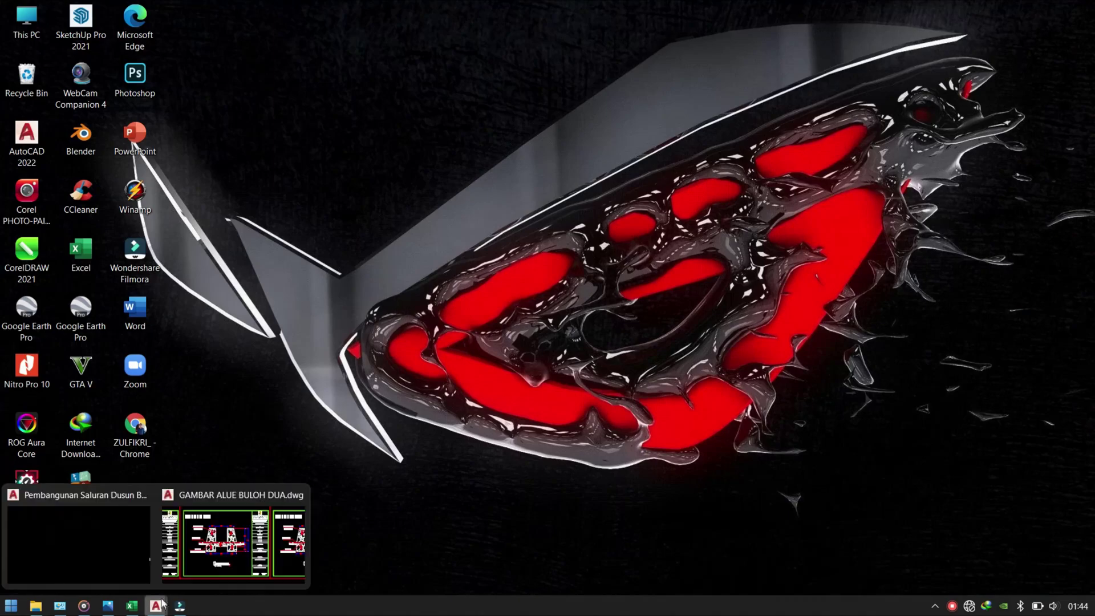
# Start the channel polyline with a 0.2 left ledge, a 0.5 drop and a 0.5 trench floor
pyautogui.click(85, 542)
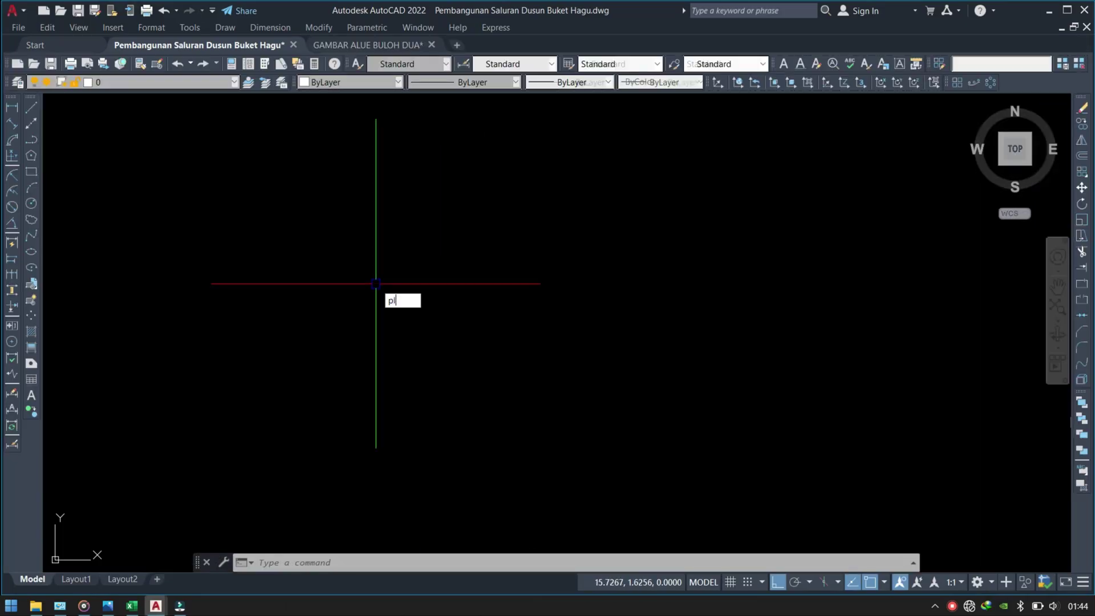
pyautogui.press('Return')
pyautogui.click(285, 208)
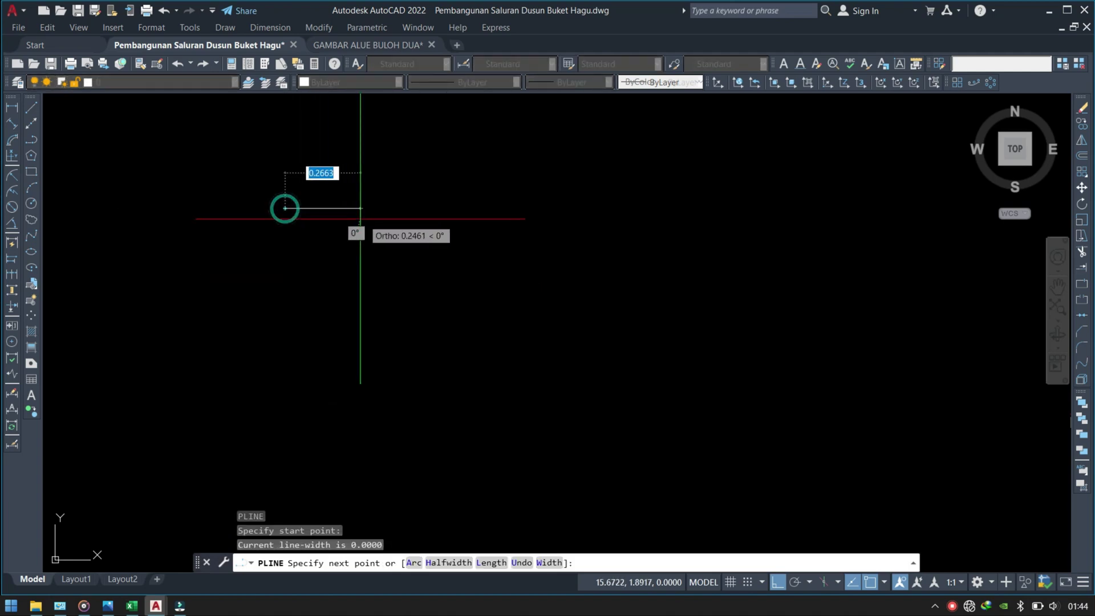
pyautogui.write('.2')
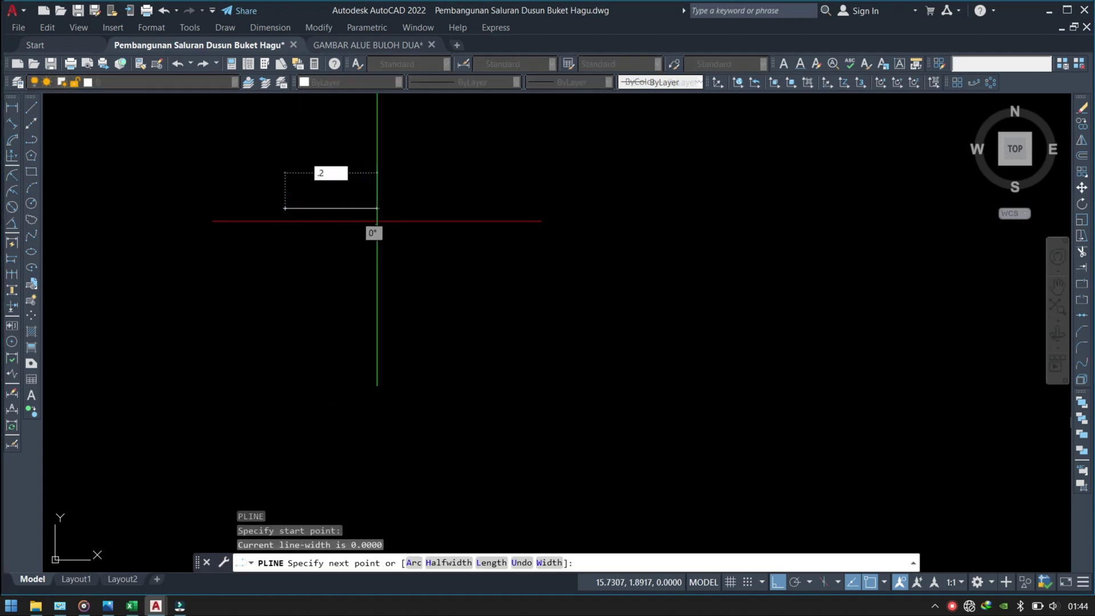
pyautogui.press('Return')
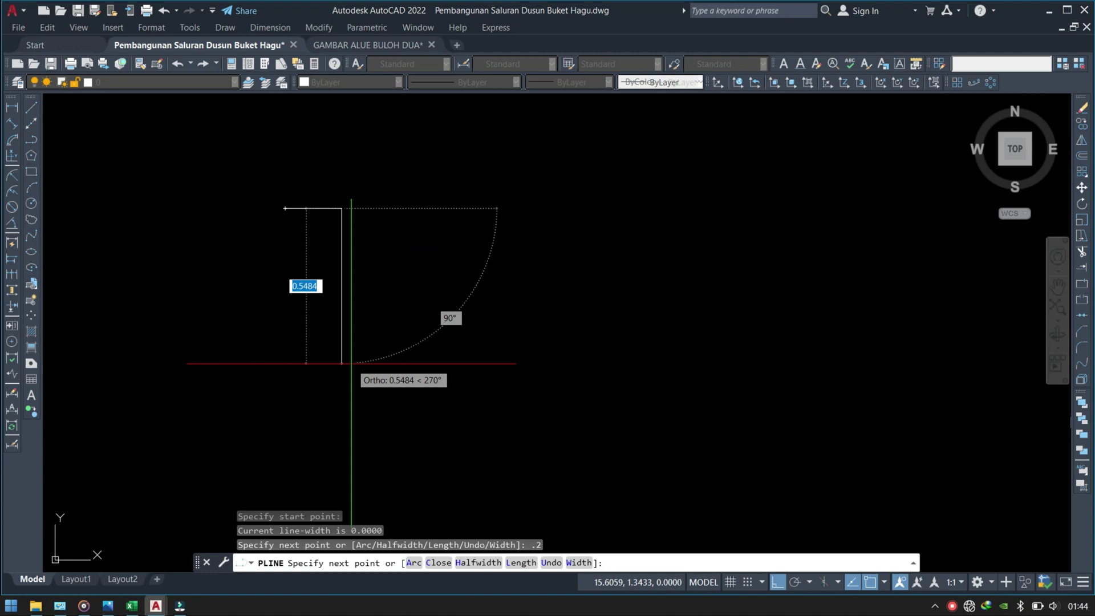
pyautogui.write('.5')
pyautogui.press('Return')
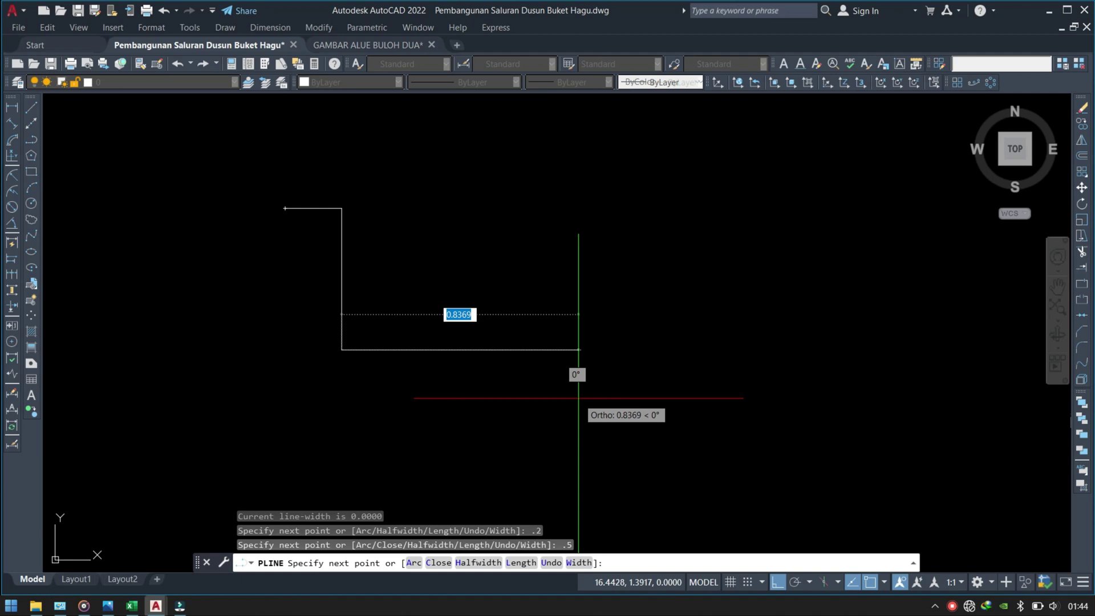
pyautogui.write('.5')
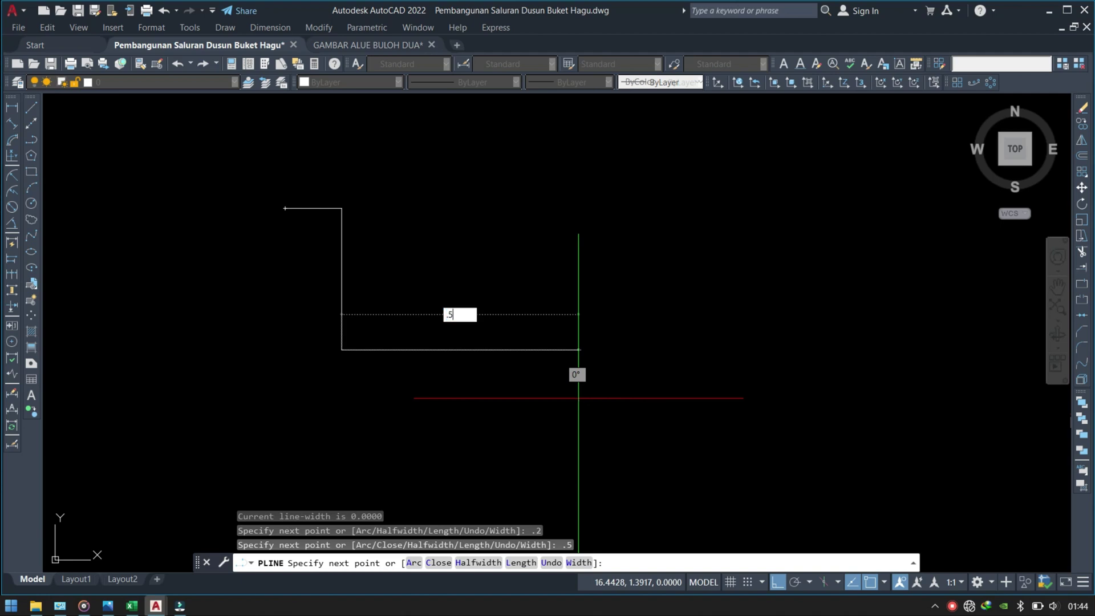
pyautogui.press('Return')
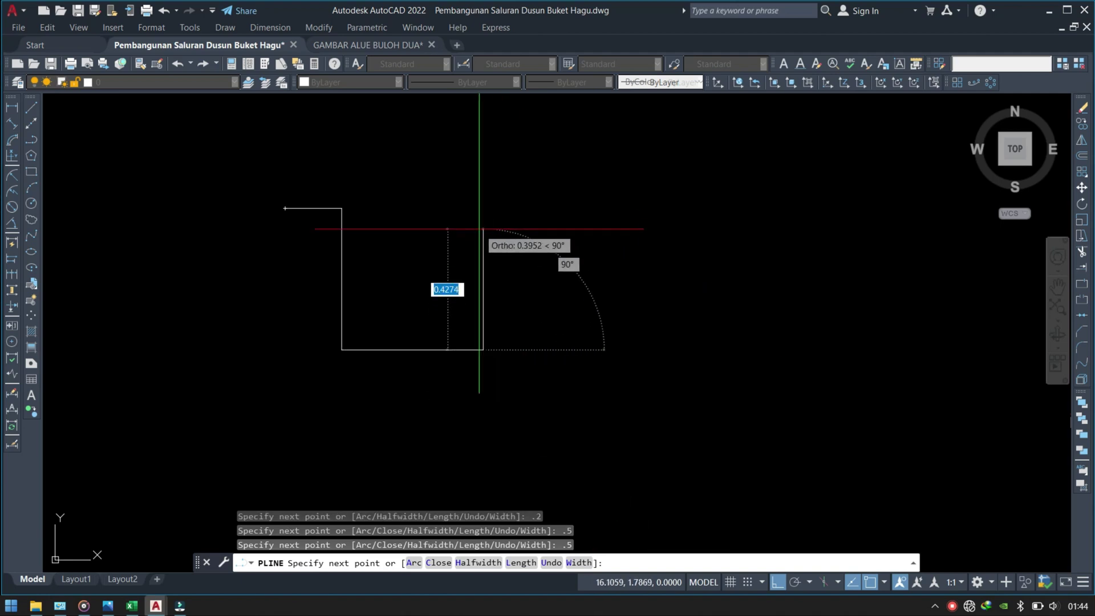
# Finish the outline with a 0.5 right wall and a 0.2 right ledge, replacing an overlong segment
pyautogui.press('Return')
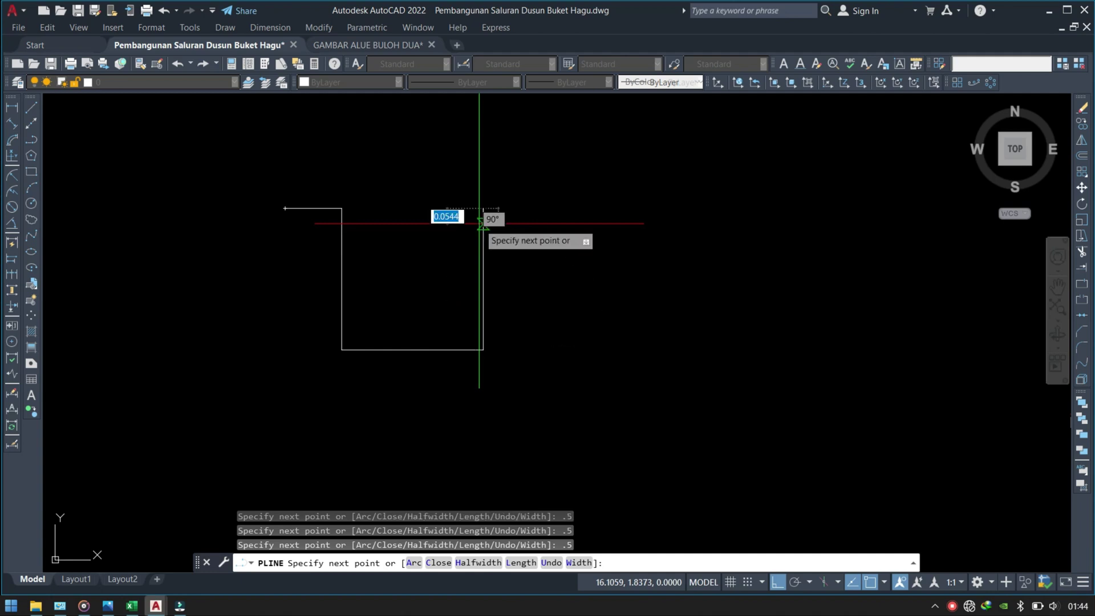
pyautogui.write('.')
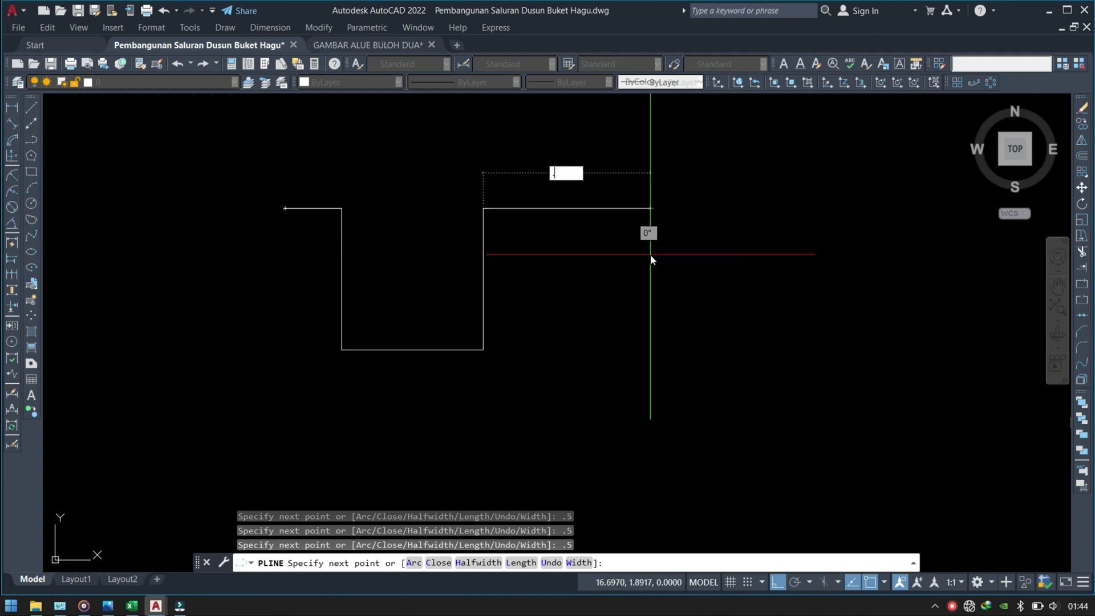
pyautogui.write('5')
pyautogui.press('Return')
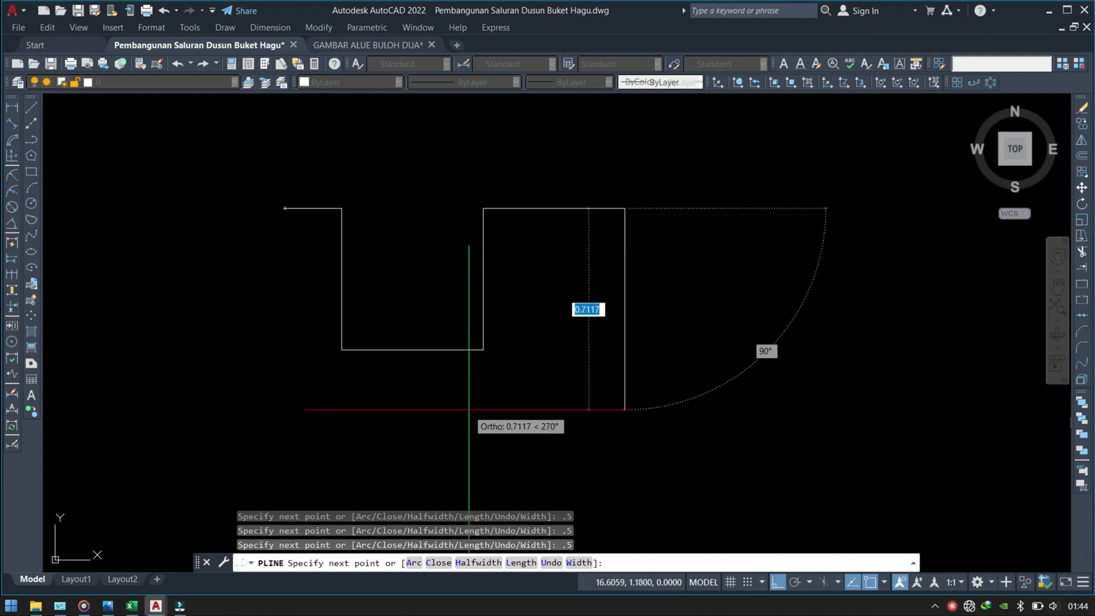
pyautogui.hotkey('ctrl', 'z')
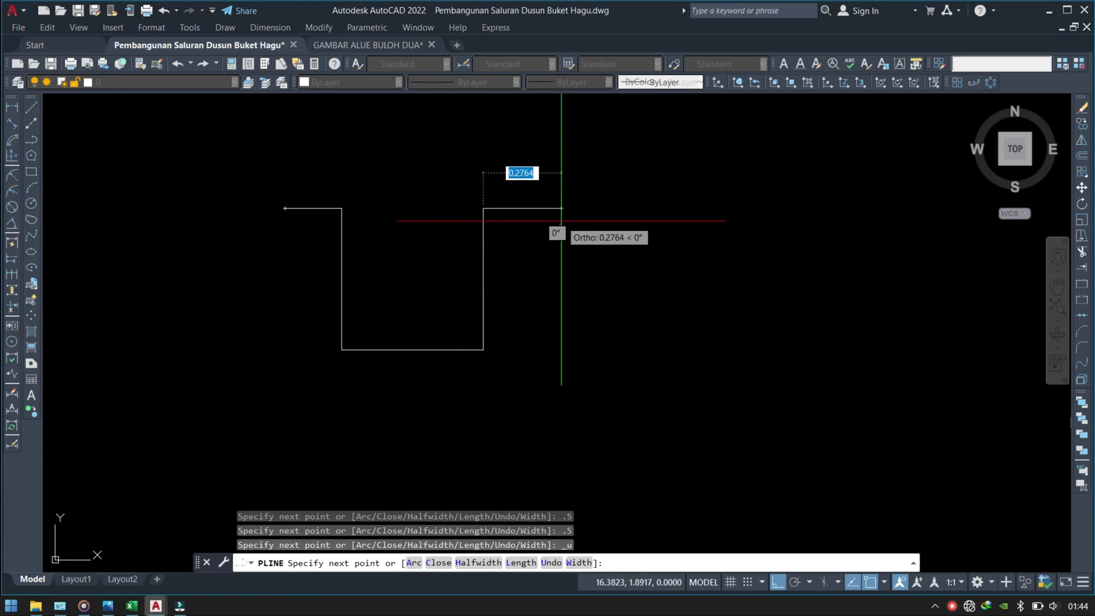
pyautogui.write('.2')
pyautogui.press('Return')
pyautogui.press('Return')
pyautogui.press('Escape')
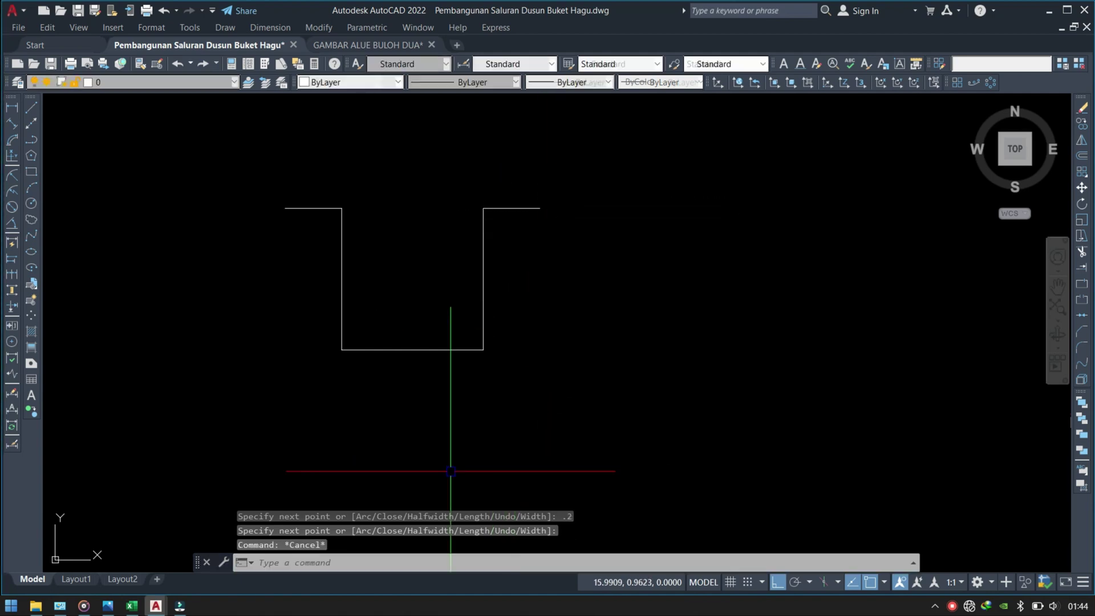
# Stretch the trench's bottom-left corner 0.05 inward
pyautogui.click(372, 356)
pyautogui.click(301, 395)
pyautogui.write('s')
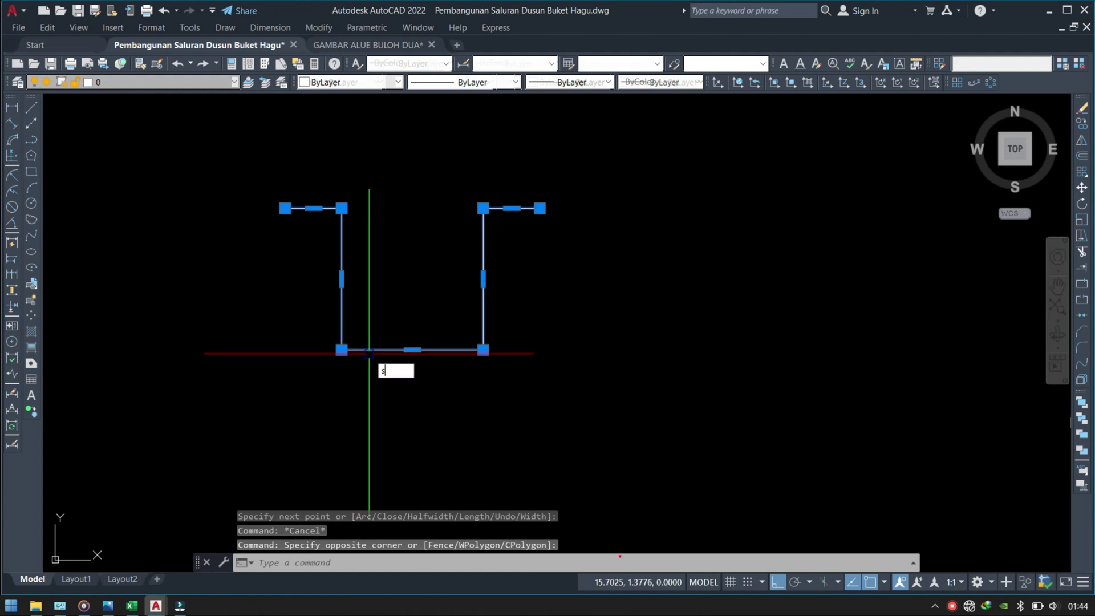
pyautogui.press('Return')
pyautogui.click(377, 396)
pyautogui.write('.')
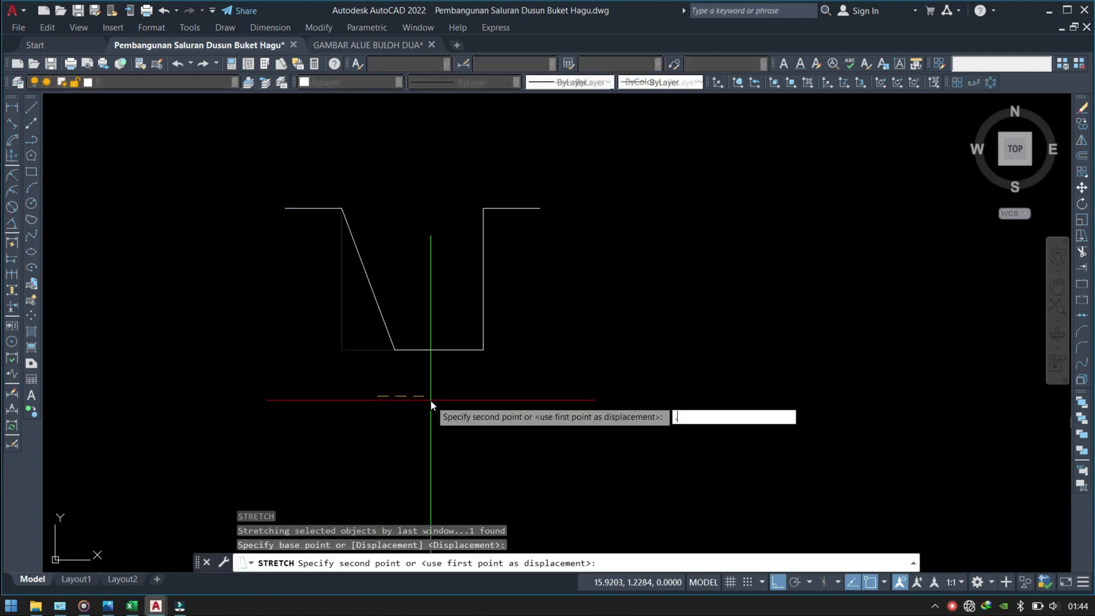
pyautogui.write('05')
pyautogui.press('Return')
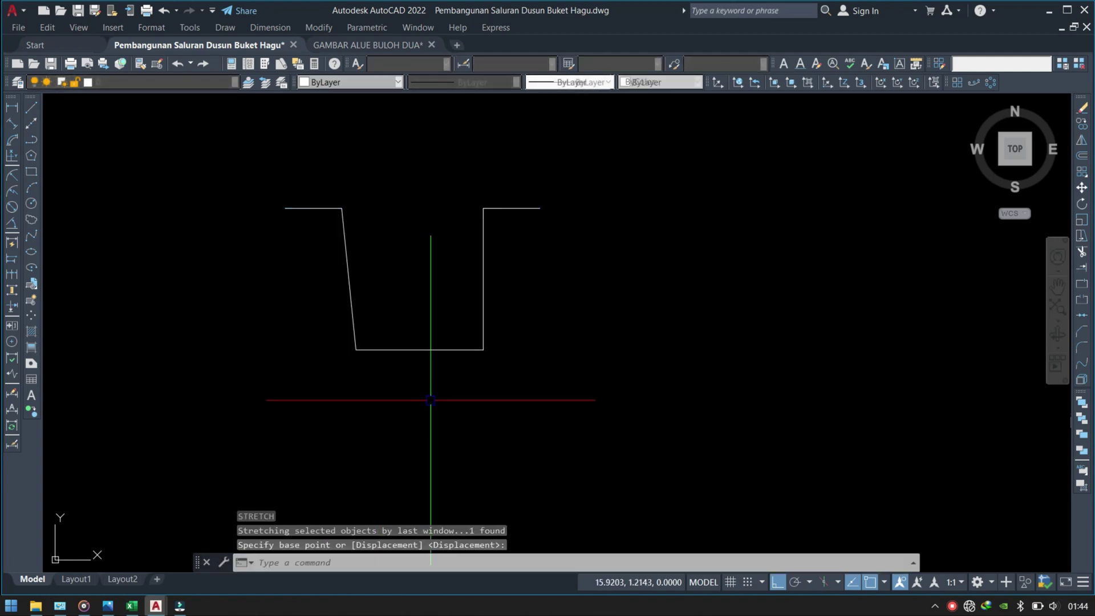
# Stretch the trench's bottom-right corner 0.05 inward
pyautogui.click(539, 302)
pyautogui.click(418, 427)
pyautogui.press('Return')
pyautogui.click(524, 404)
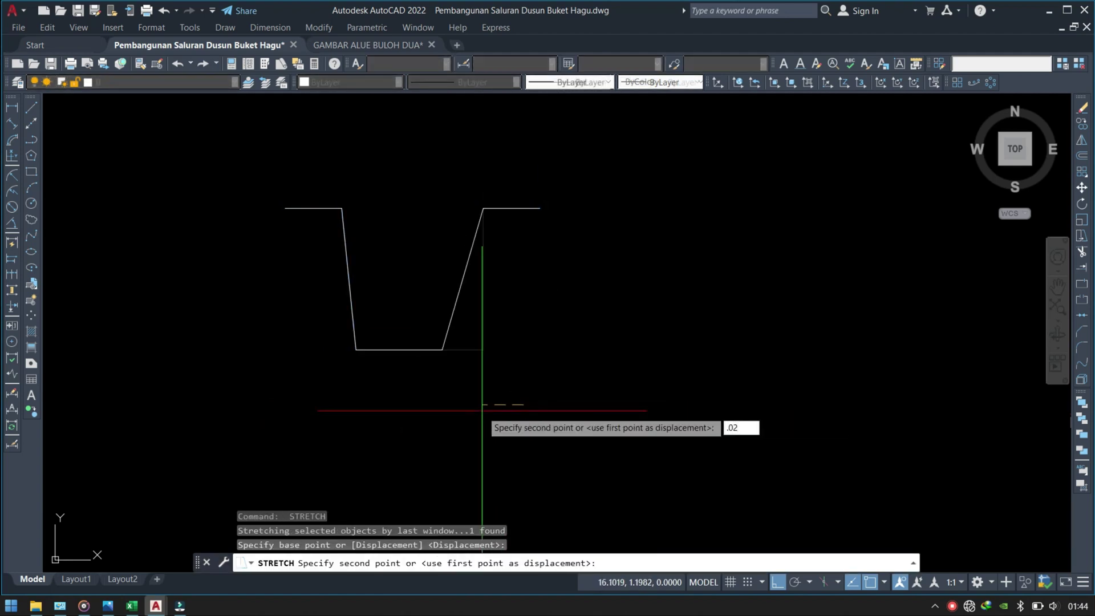
pyautogui.write('5')
pyautogui.press('Return')
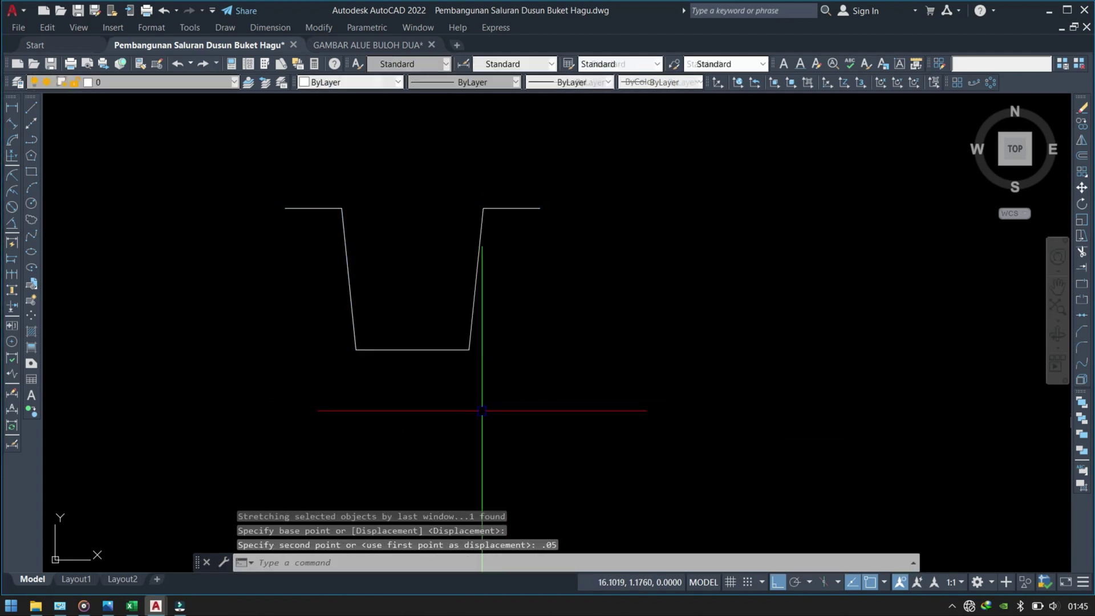
# Begin linear dimensions across the trench floor and top opening, then cancel both
pyautogui.write('1dli')
pyautogui.press('Return')
pyautogui.click(356, 350)
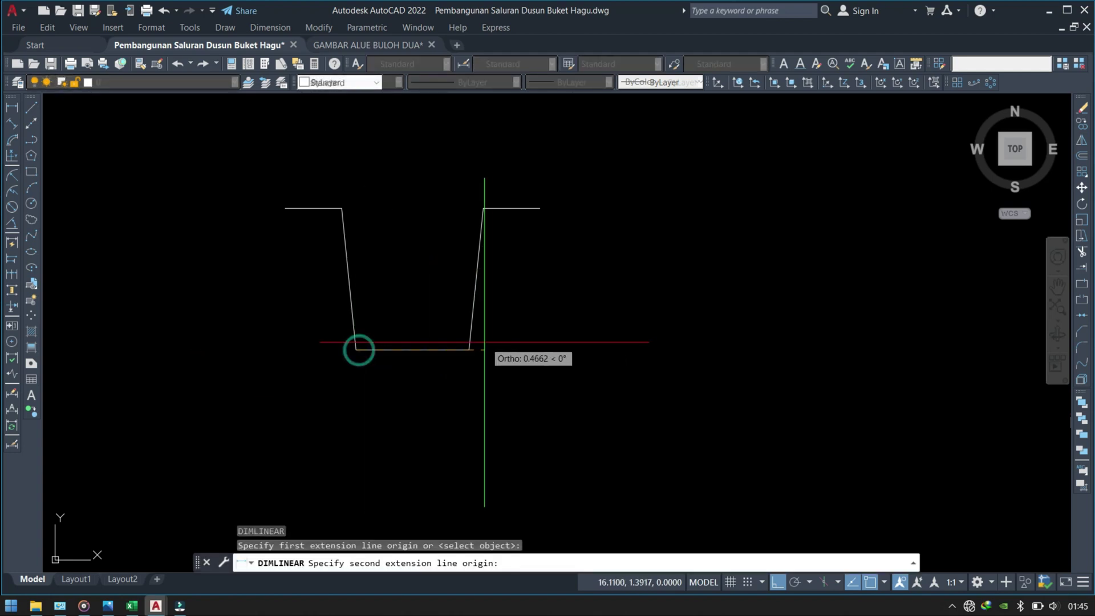
pyautogui.click(469, 349)
pyautogui.press('Escape')
pyautogui.write('1')
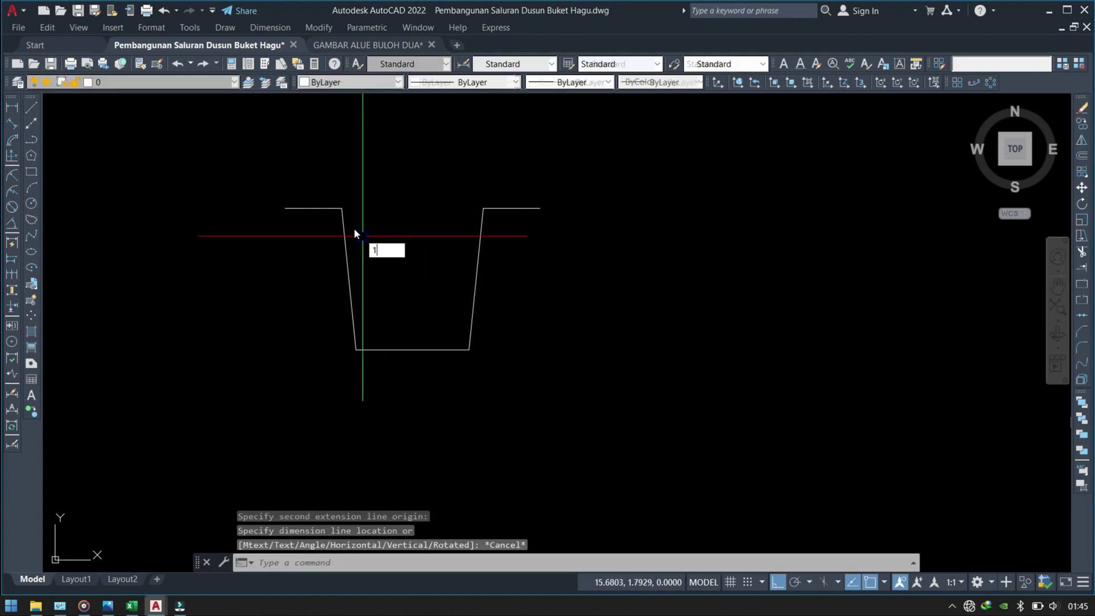
pyautogui.press('Return')
pyautogui.click(341, 210)
pyautogui.click(484, 208)
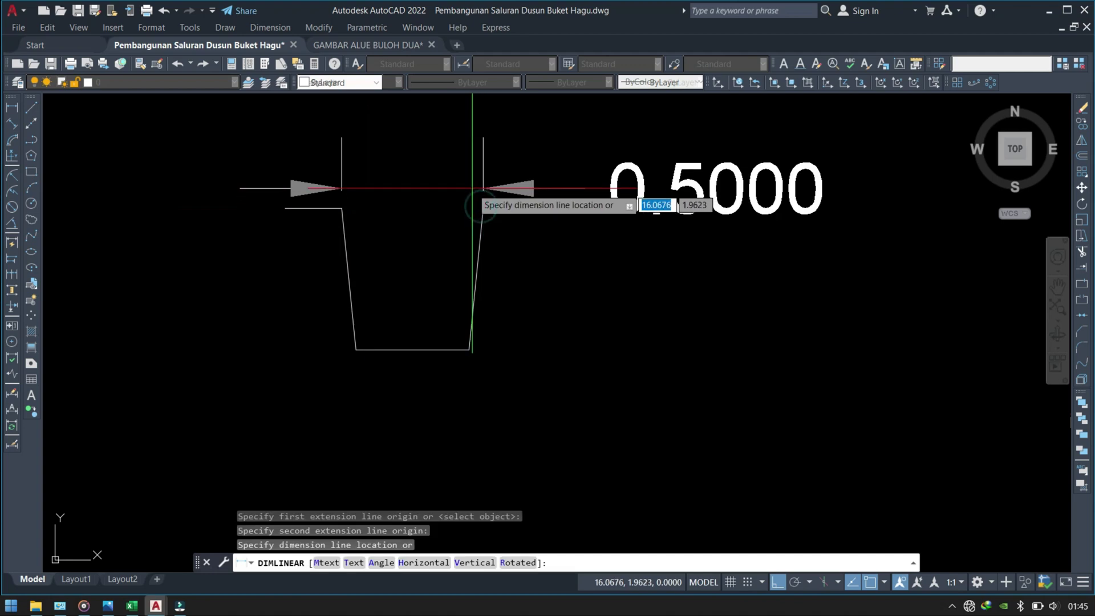
pyautogui.press('Escape')
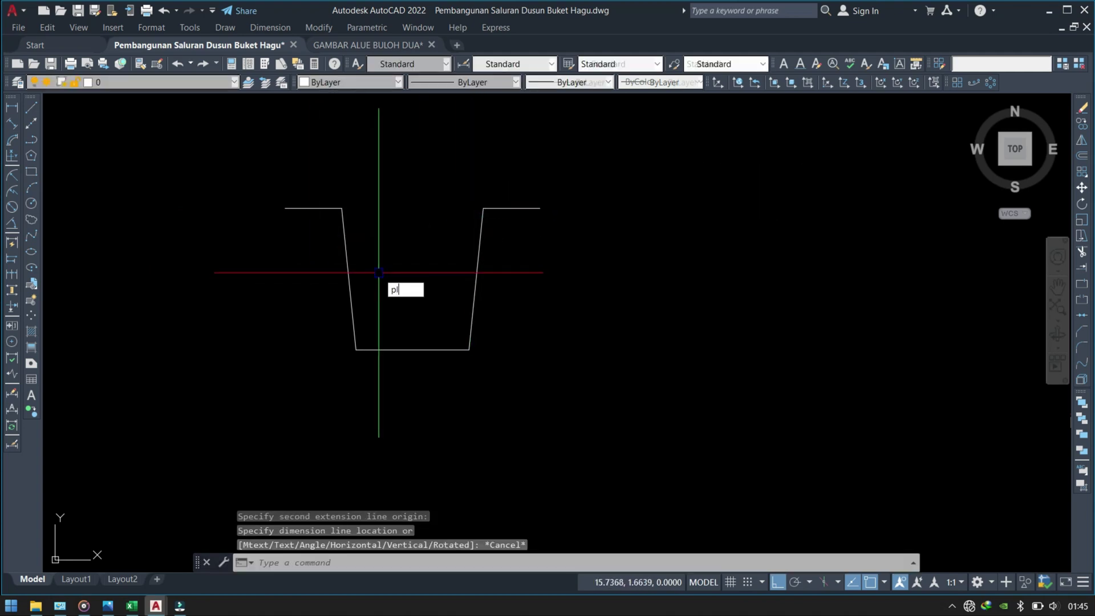
# Draw the outer body polyline from the left ledge end, down 0.5 and 0.3, to the right ledge end
pyautogui.write('pl')
pyautogui.press('Return')
pyautogui.click(286, 209)
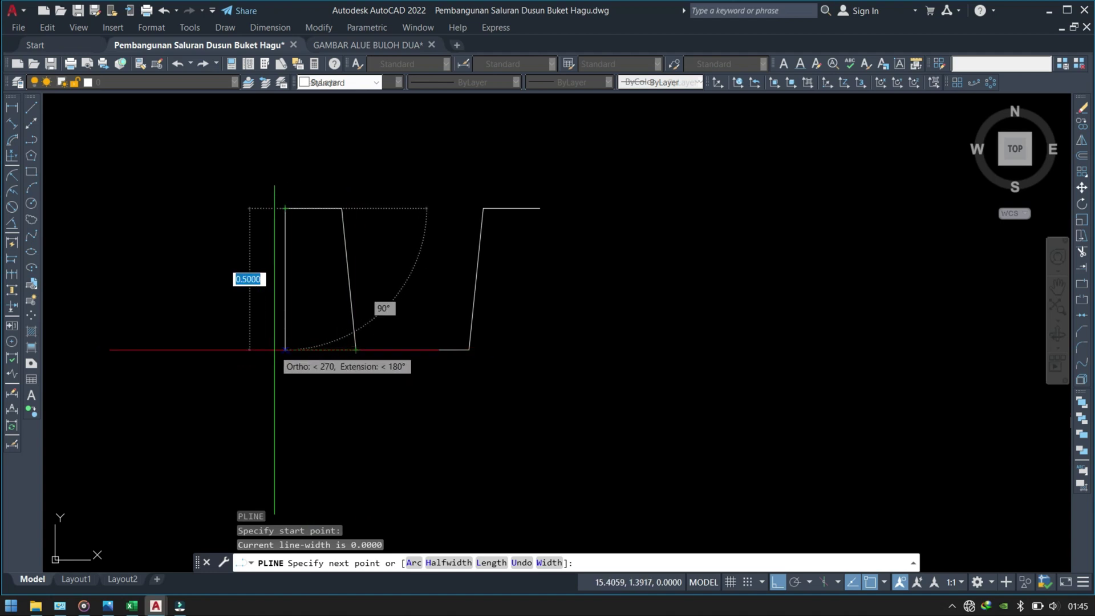
pyautogui.write('.5')
pyautogui.press('Return')
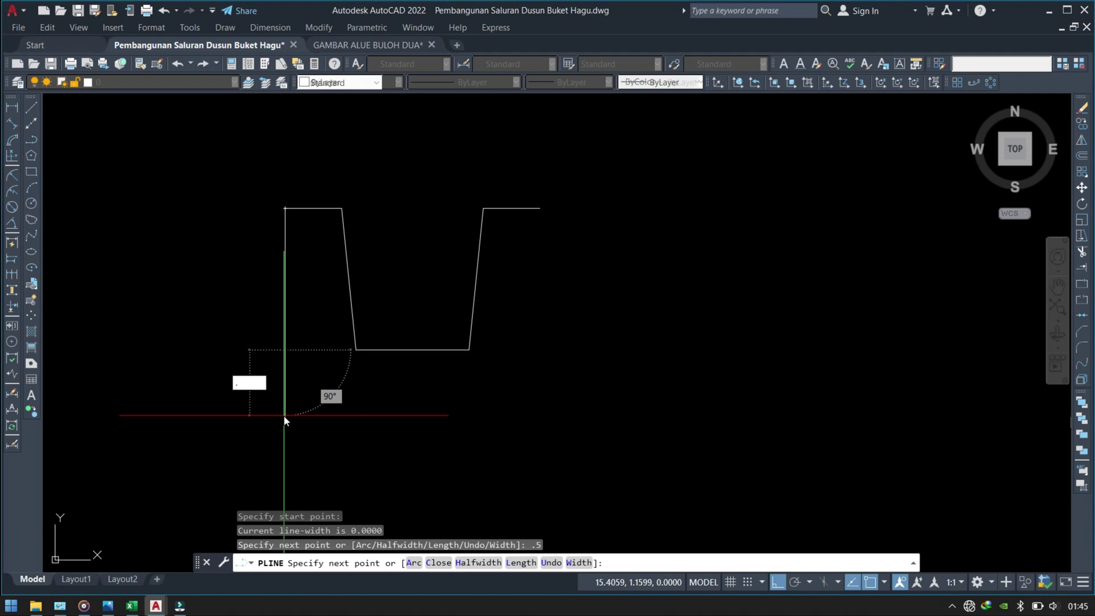
pyautogui.write('3')
pyautogui.press('Return')
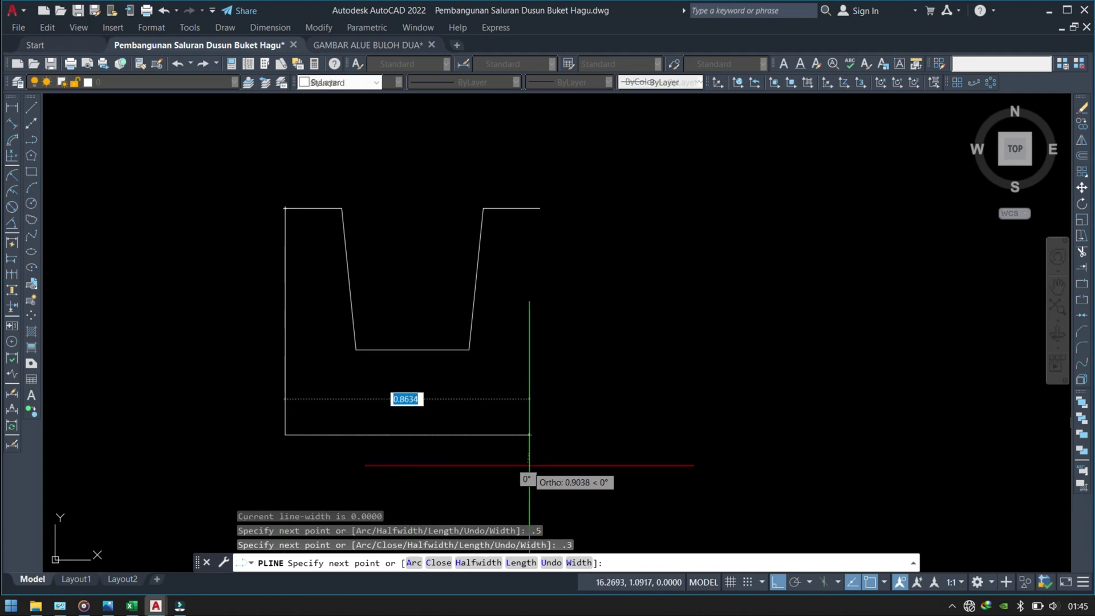
pyautogui.click(540, 435)
pyautogui.press('Return')
pyautogui.write('pl')
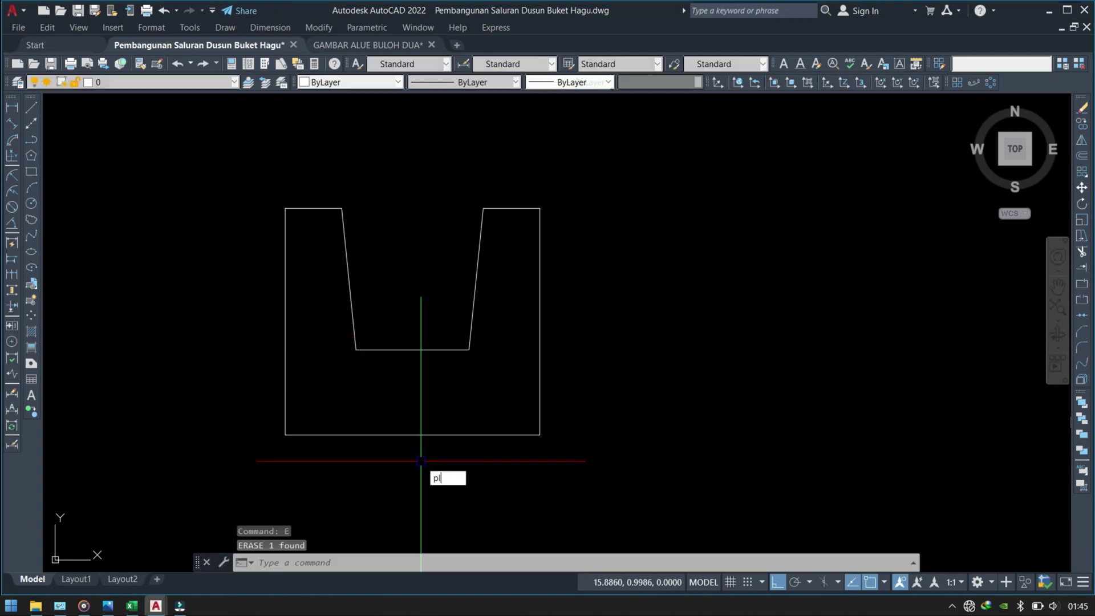
# Draw vertical lines from both trench floor corners down to the body's base
pyautogui.press('Return')
pyautogui.click(355, 349)
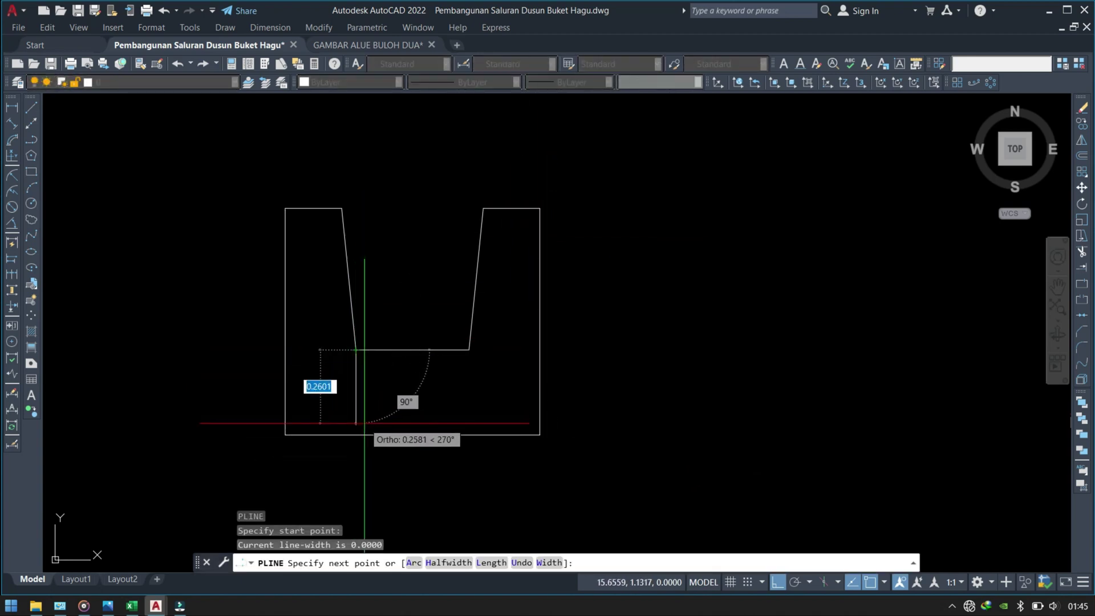
pyautogui.click(356, 435)
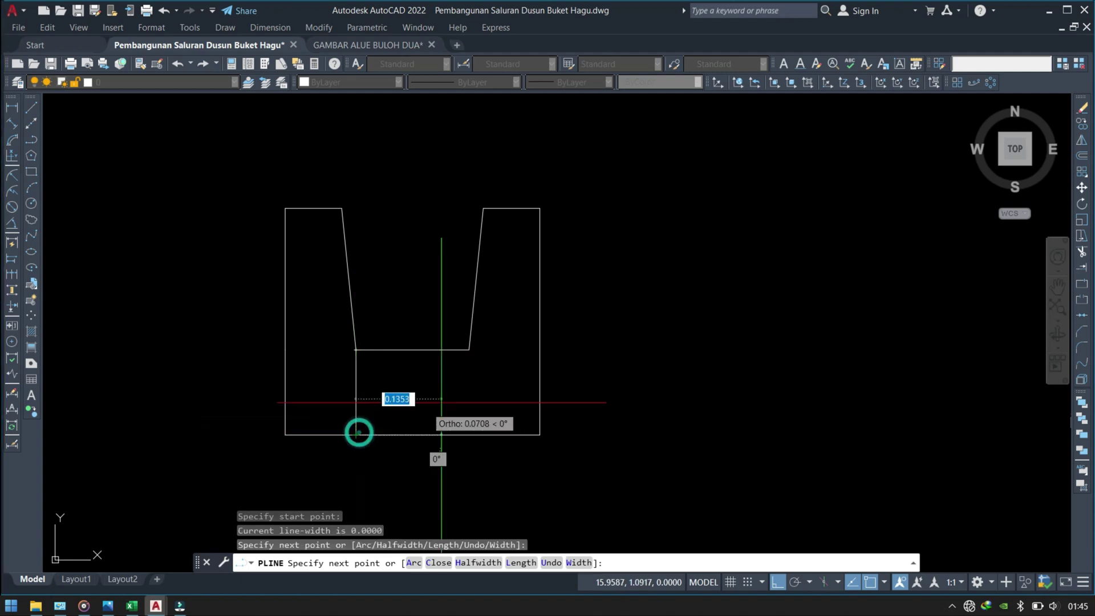
pyautogui.press('Return')
pyautogui.press('Return')
pyautogui.click(469, 350)
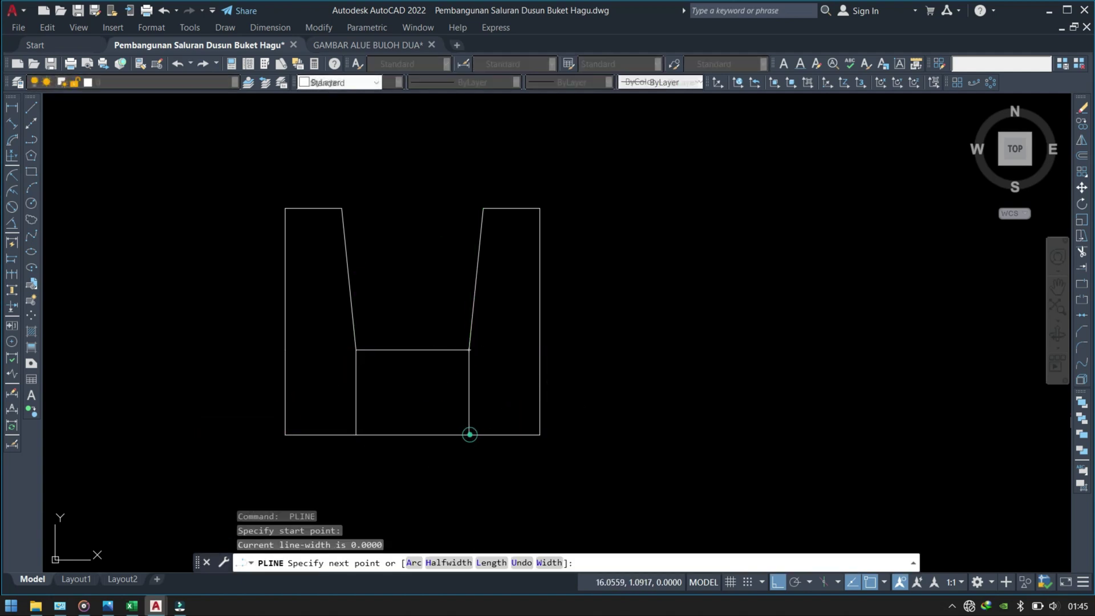
pyautogui.click(469, 435)
pyautogui.press('Return')
# Trim away the base segment between the two vertical lines
pyautogui.write('r')
pyautogui.press('Return')
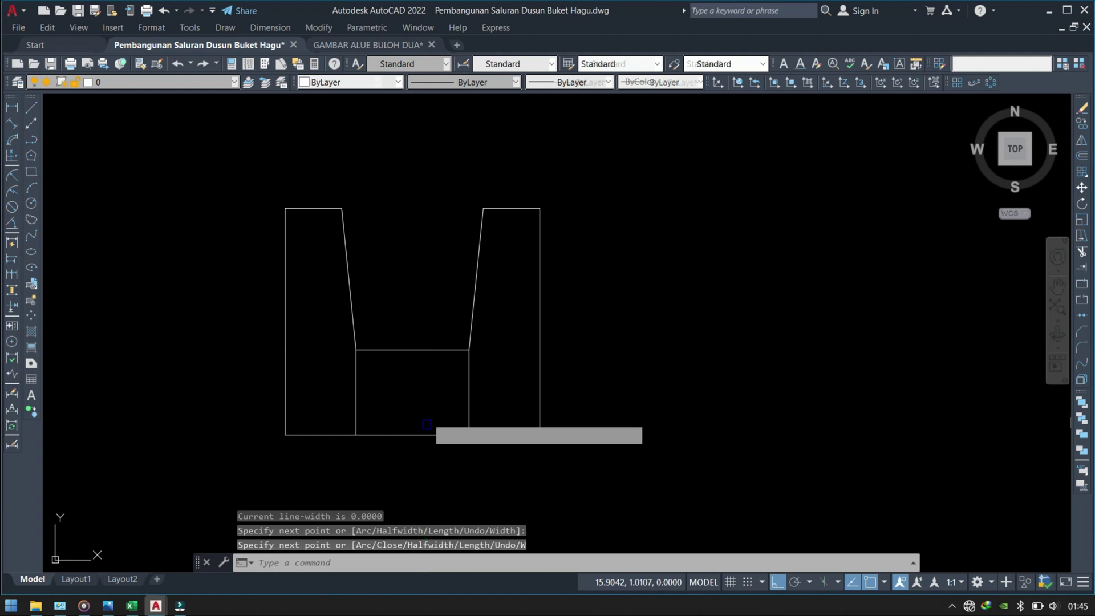
pyautogui.click(405, 452)
pyautogui.click(410, 427)
pyautogui.press('Escape')
pyautogui.moveTo(410, 430); pyautogui.dragTo(447, 394, button='middle')
# Offset the channel outline 0.1 inward
pyautogui.write('o')
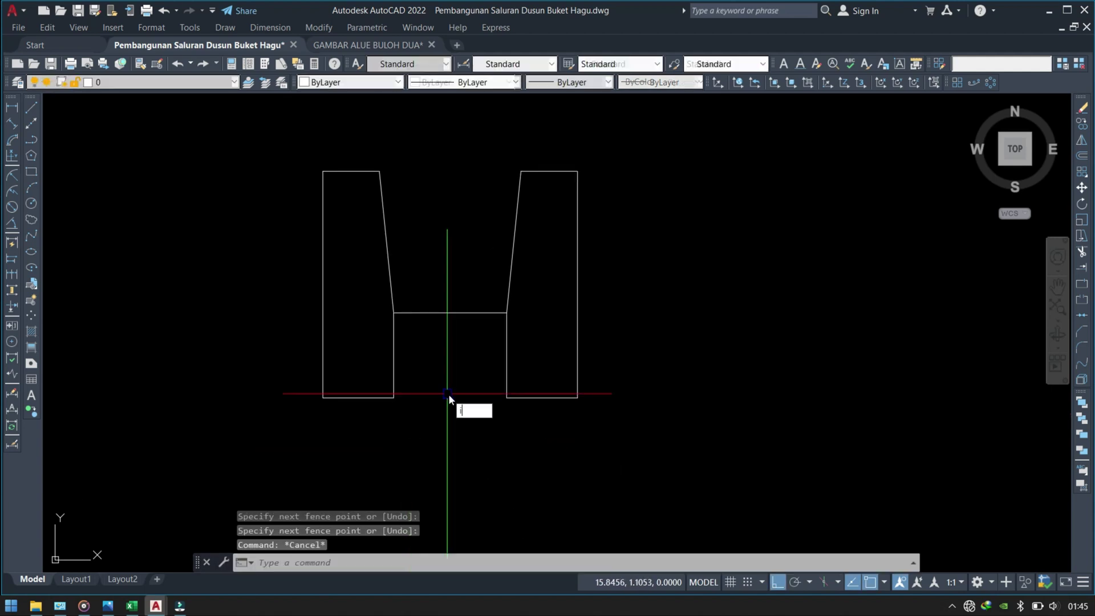
pyautogui.press('Escape')
pyautogui.write('o')
pyautogui.press('Return')
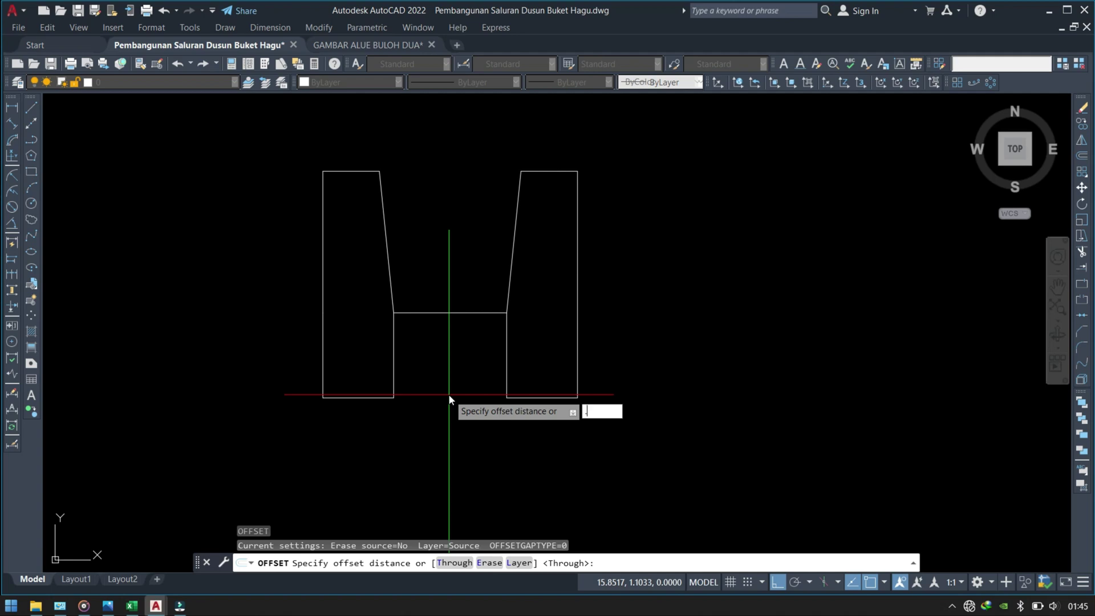
pyautogui.write('1')
pyautogui.press('Return')
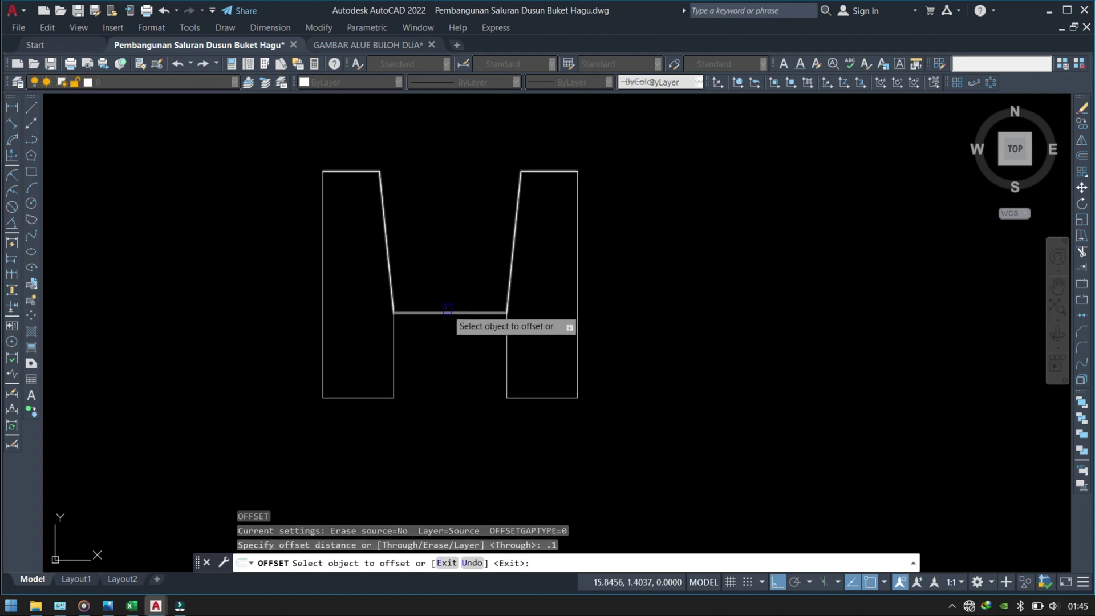
pyautogui.click(447, 317)
pyautogui.click(448, 313)
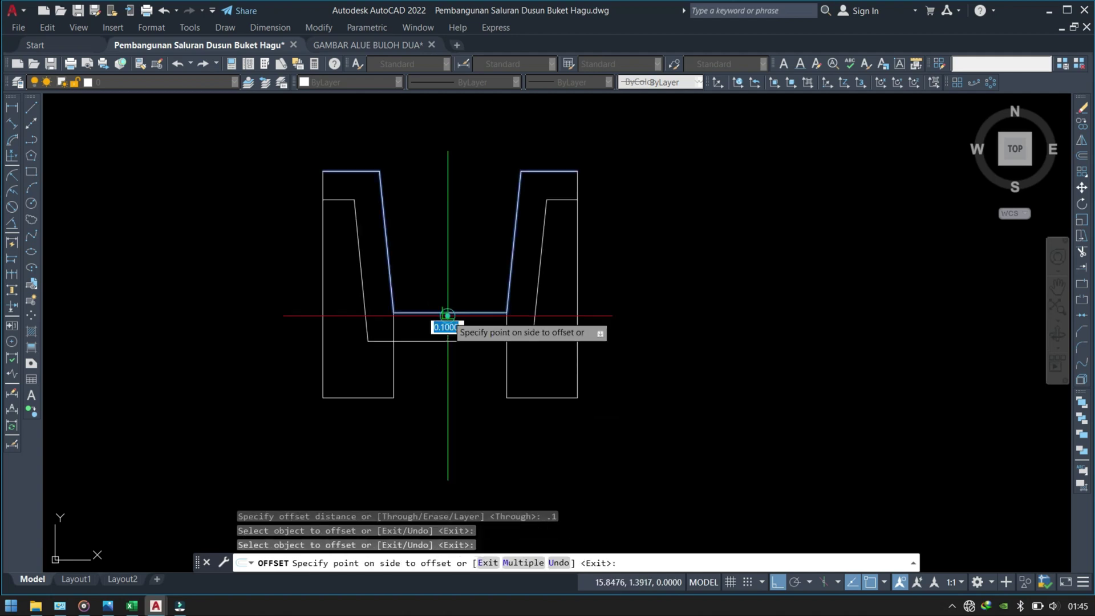
pyautogui.click(440, 359)
pyautogui.press('Escape')
pyautogui.moveTo(439, 386); pyautogui.dragTo(465, 405, button='middle')
# Trim the inner offset outline and erase its left portion
pyautogui.press('Return')
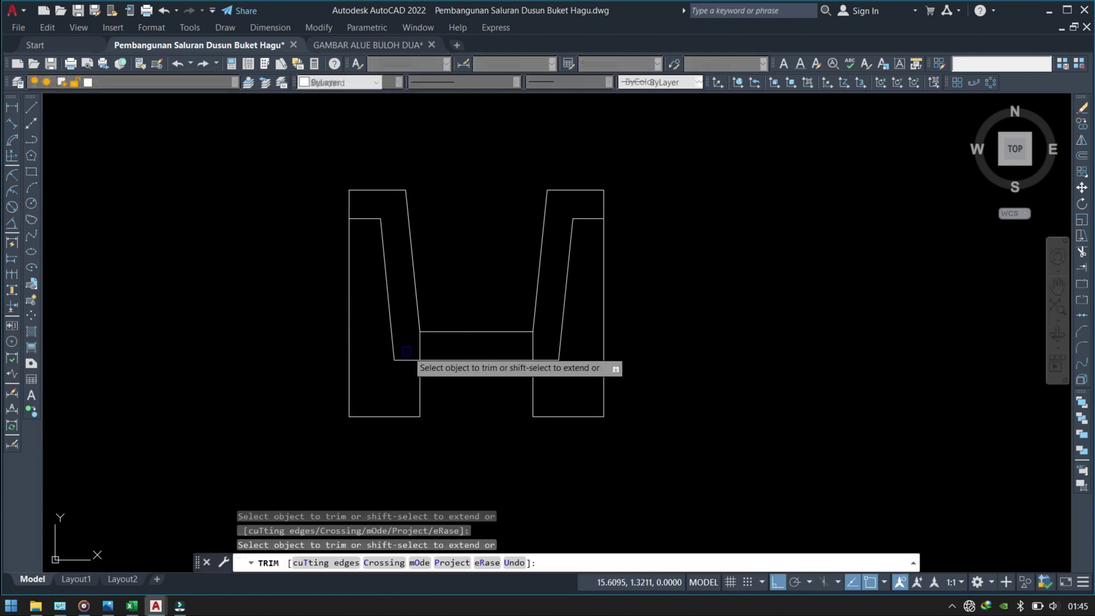
pyautogui.click(396, 361)
pyautogui.press('Escape')
pyautogui.click(404, 357)
pyautogui.write('e')
pyautogui.press('Return')
pyautogui.press('Return')
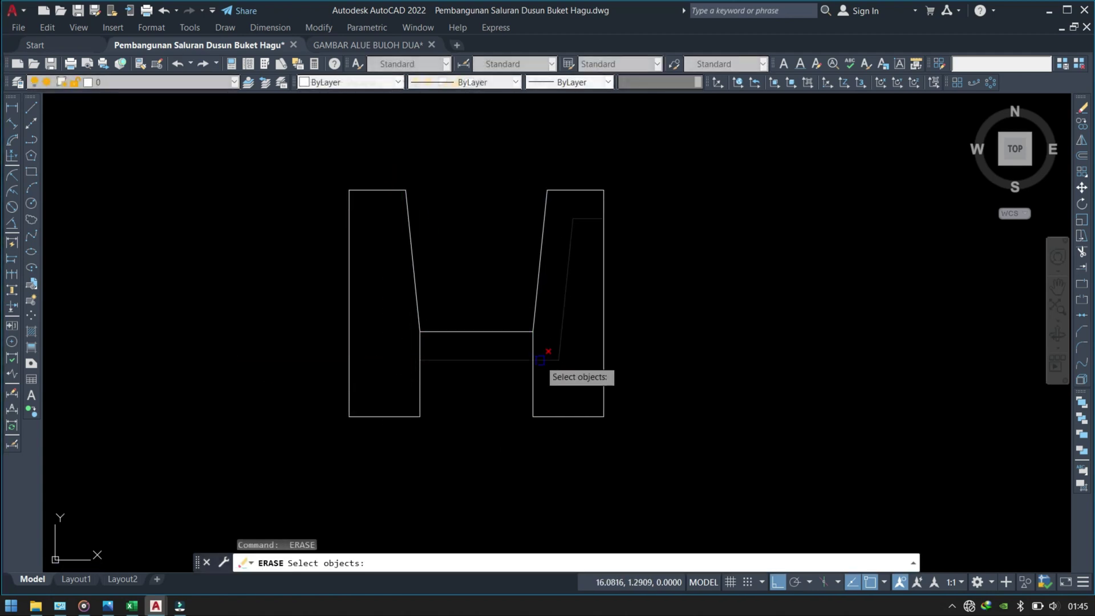
pyautogui.press('Escape')
# Trim the inner outline's bottom segment and erase the remaining right inner outline
pyautogui.press('Return')
pyautogui.click(513, 360)
pyautogui.press('Escape')
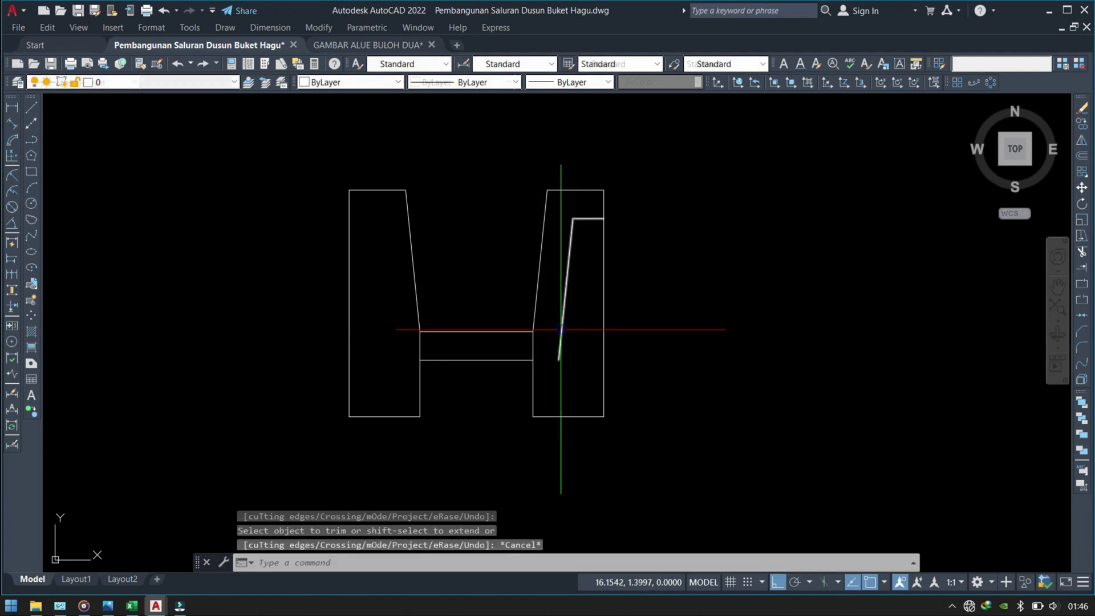
pyautogui.click(565, 308)
pyautogui.write('e')
pyautogui.press('Return')
pyautogui.press('Escape')
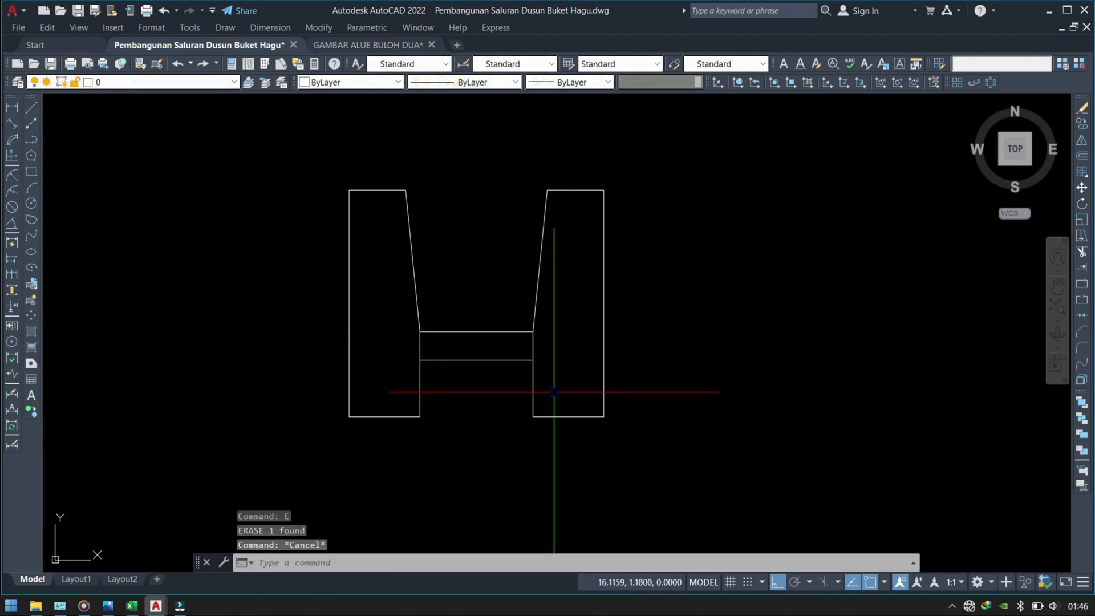
pyautogui.moveTo(434, 367); pyautogui.dragTo(407, 339, button='middle')
# Fence-trim the vertical segments between the two wall halves, leaving the open notch
pyautogui.press('Return')
pyautogui.scroll(2, 524, 326)
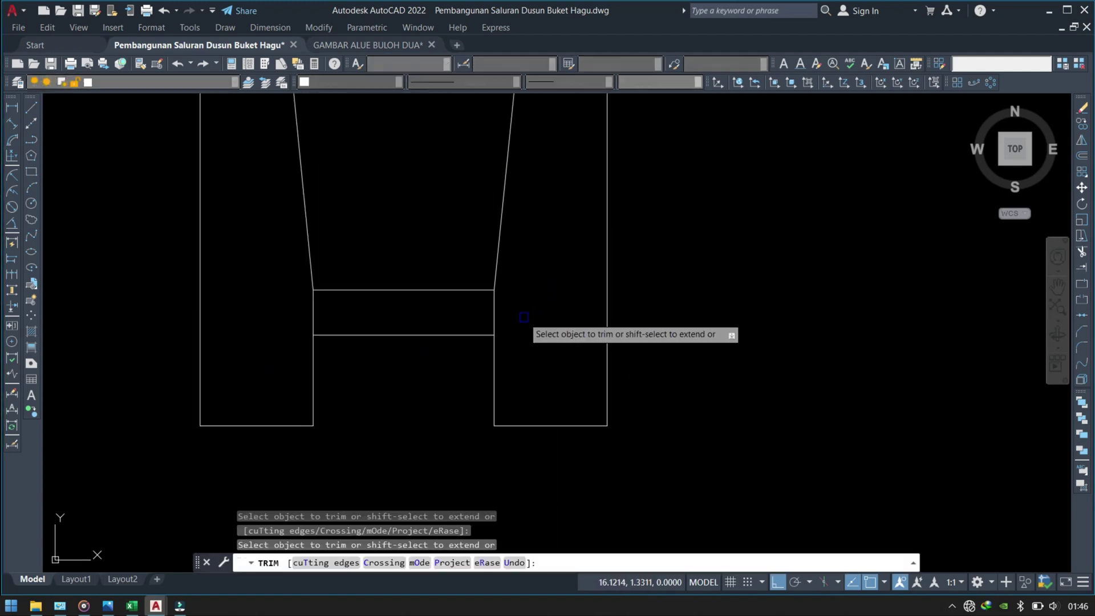
pyautogui.click(526, 311)
pyautogui.click(319, 313)
pyautogui.press('Return')
pyautogui.press('Escape')
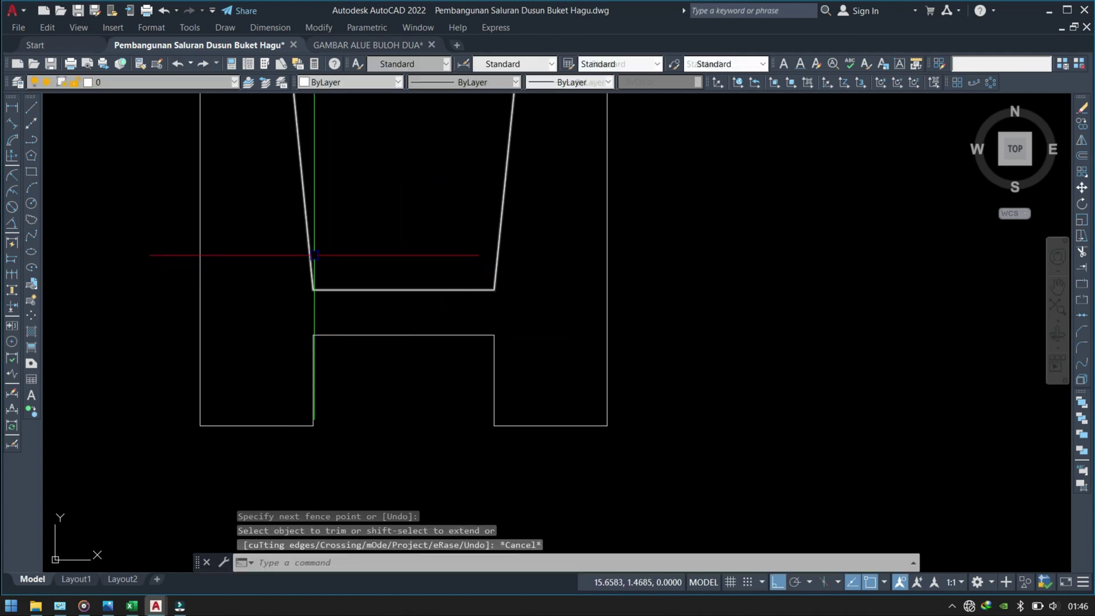
pyautogui.press('Escape')
pyautogui.press('Escape')
pyautogui.scroll(-2, 319, 360)
pyautogui.moveTo(569, 374); pyautogui.dragTo(683, 441, button='middle')
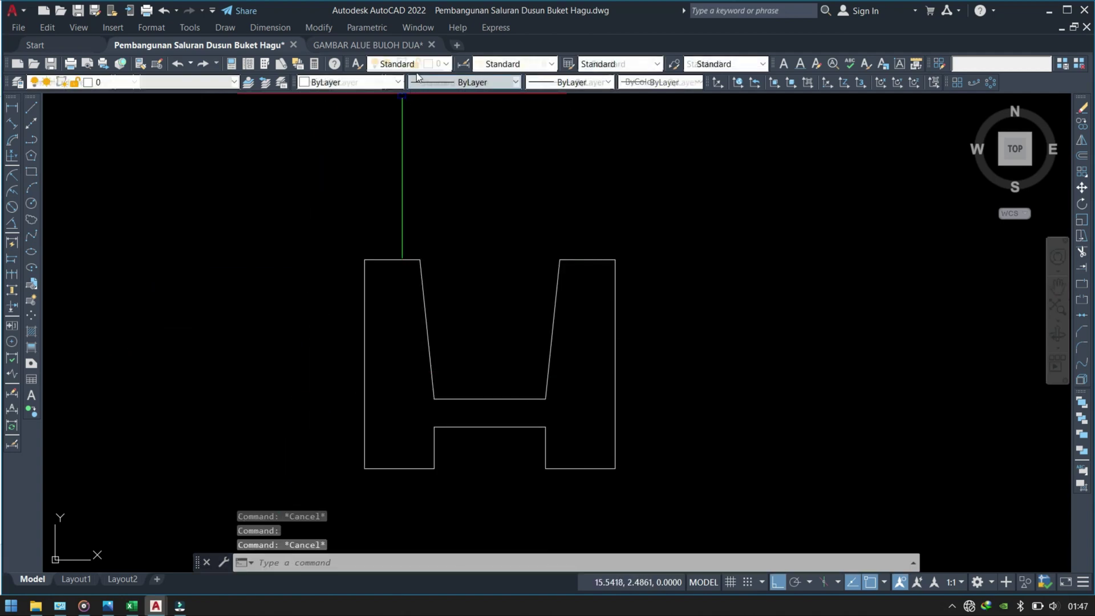
# Make dimension style 100 and layer Dim current
pyautogui.click(517, 63)
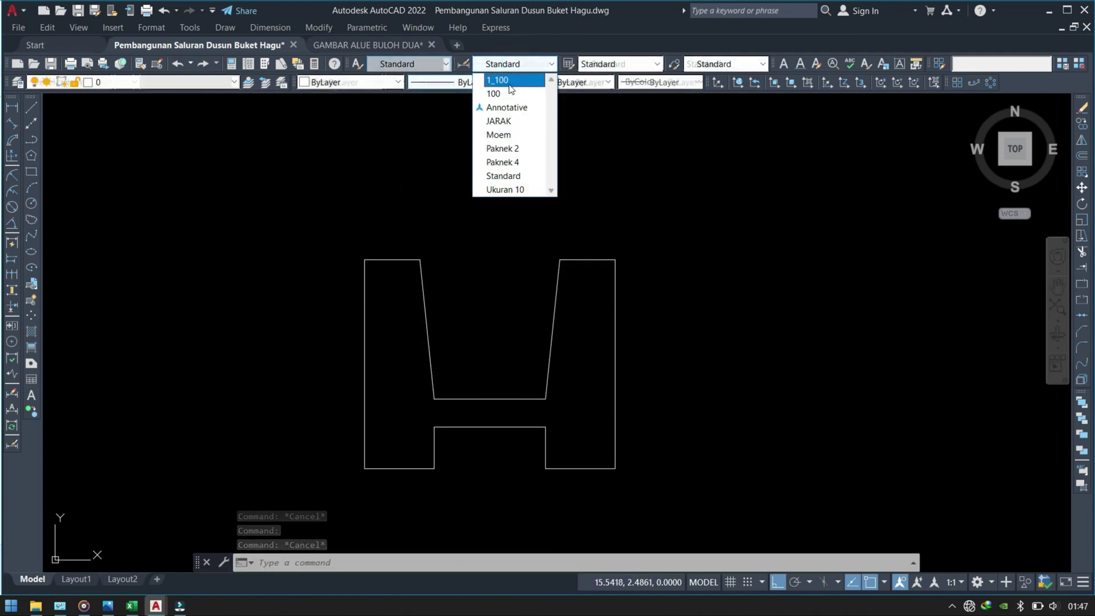
pyautogui.click(509, 94)
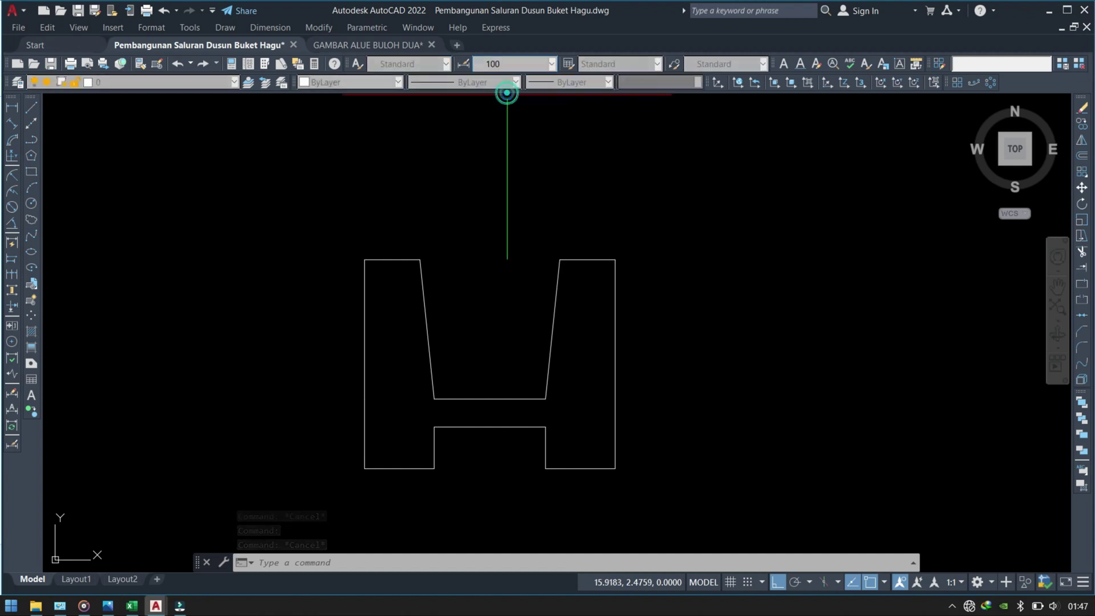
pyautogui.click(197, 84)
pyautogui.scroll(-1, 118, 293)
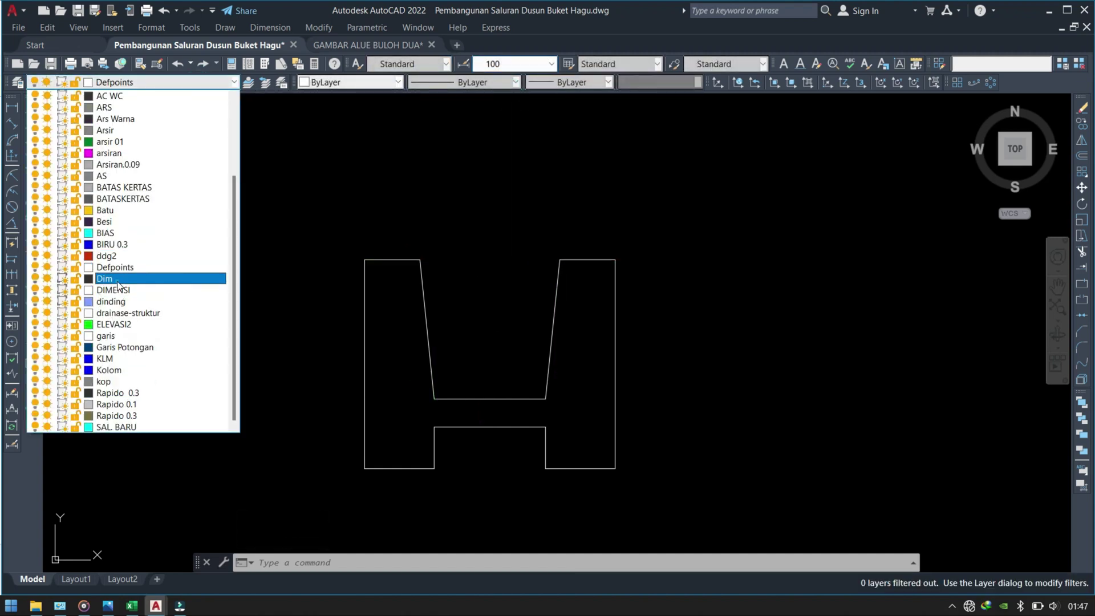
pyautogui.click(118, 283)
# Dimension the 20 width above the left wall, keeping it after a cancelled erase
pyautogui.click(361, 262)
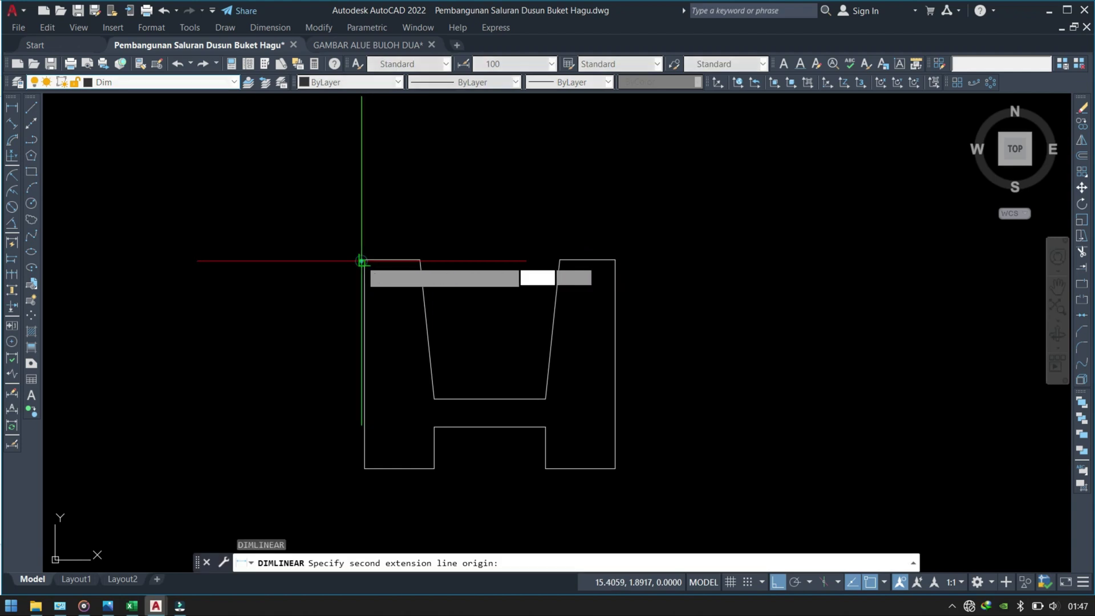
pyautogui.click(419, 260)
pyautogui.scroll(2, 428, 228)
pyautogui.scroll(2, 433, 207)
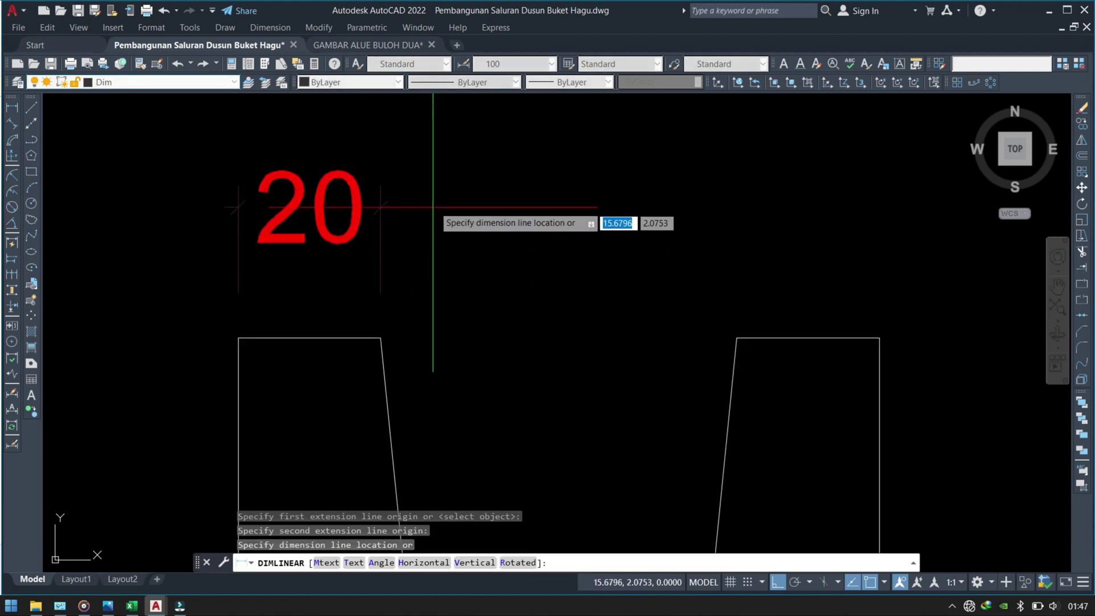
pyautogui.click(434, 199)
pyautogui.scroll(-4, 456, 245)
pyautogui.write('e')
pyautogui.press('Return')
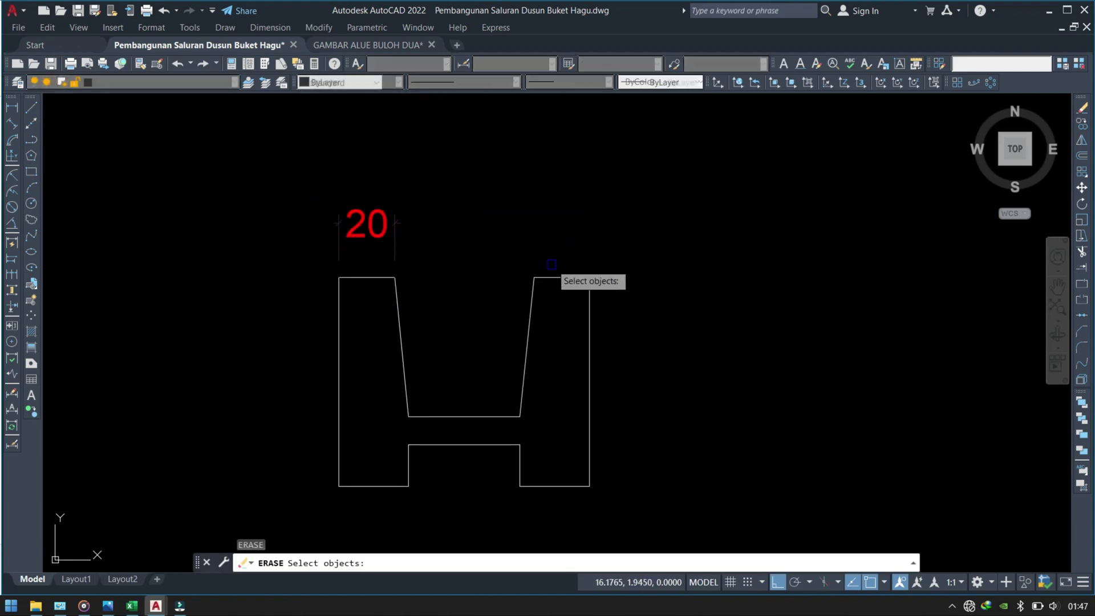
pyautogui.click(388, 232)
pyautogui.press('Escape')
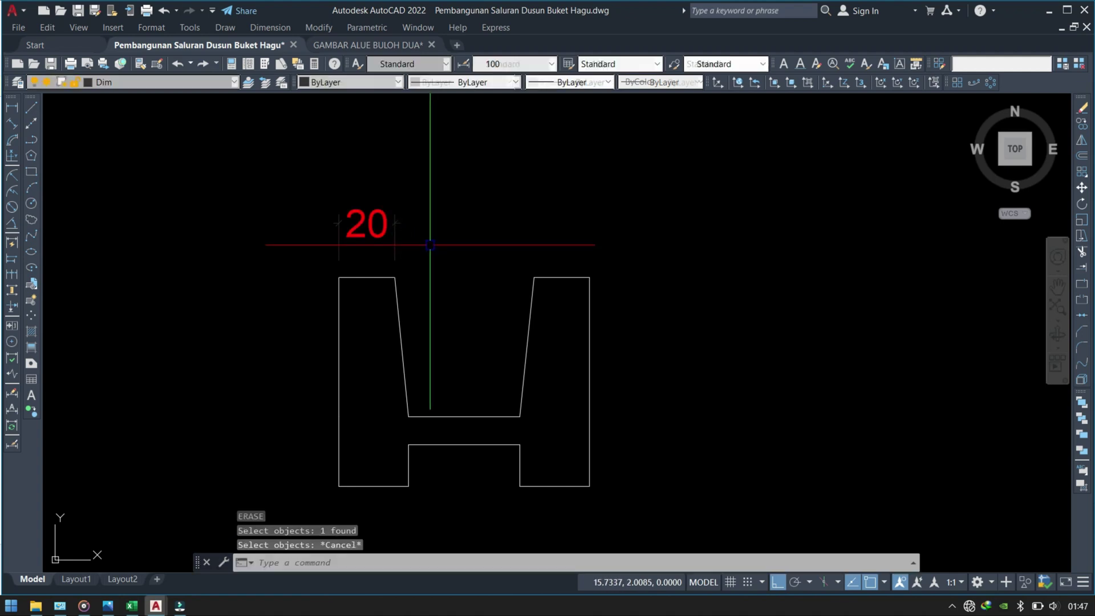
# Continue the top dimensions with 50 across the channel and 20 over the right wall
pyautogui.write('3dco')
pyautogui.press('Return')
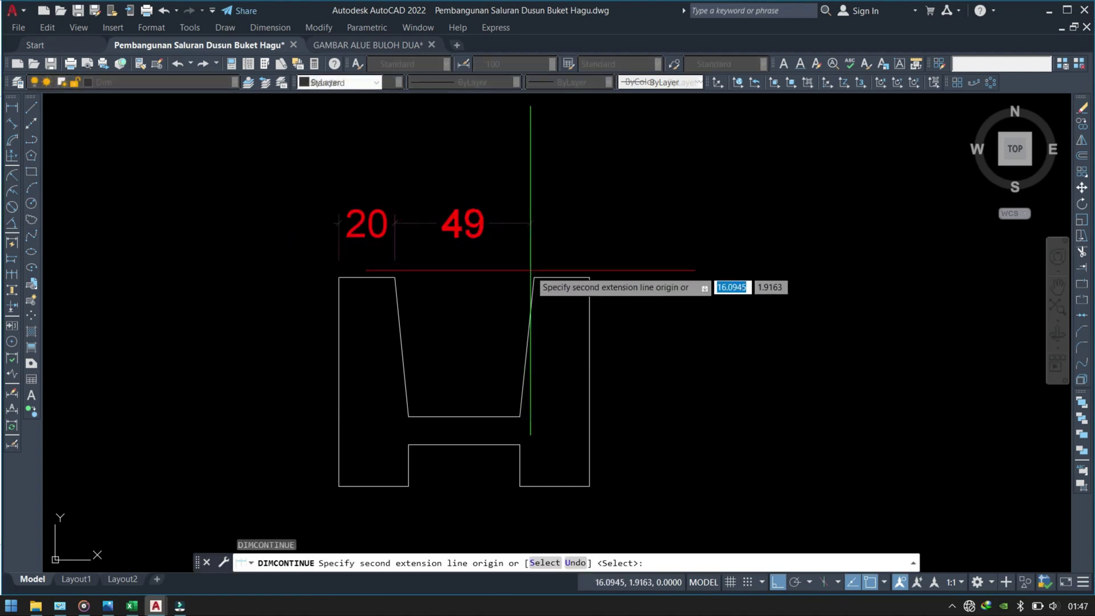
pyautogui.click(533, 277)
pyautogui.click(589, 277)
pyautogui.press('Escape')
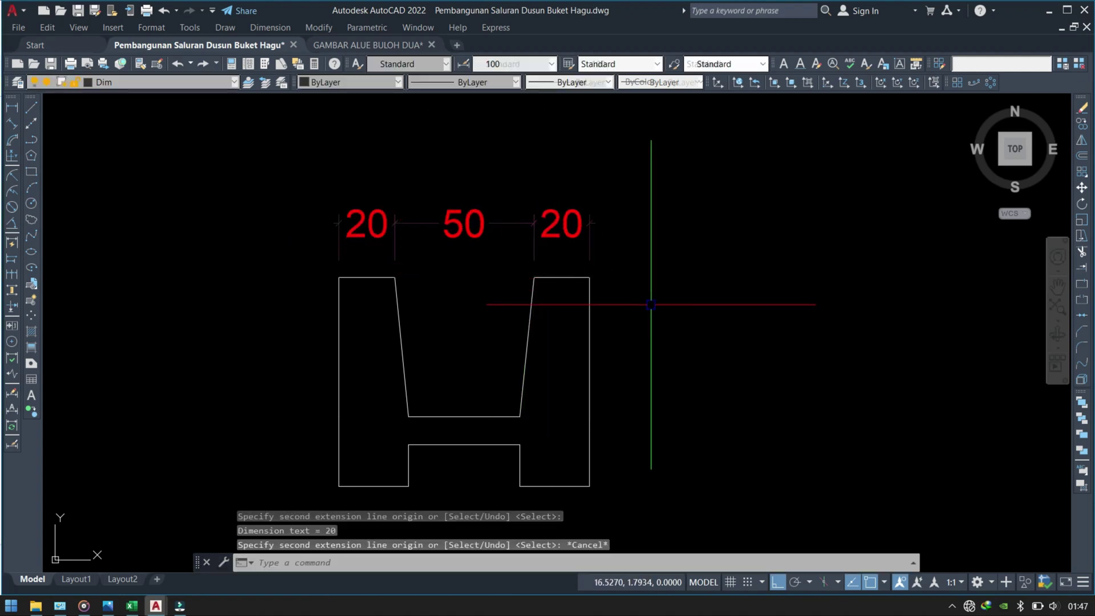
# Add a 50 height dimension on the right side of the channel
pyautogui.write('dli')
pyautogui.press('Return')
pyautogui.click(590, 278)
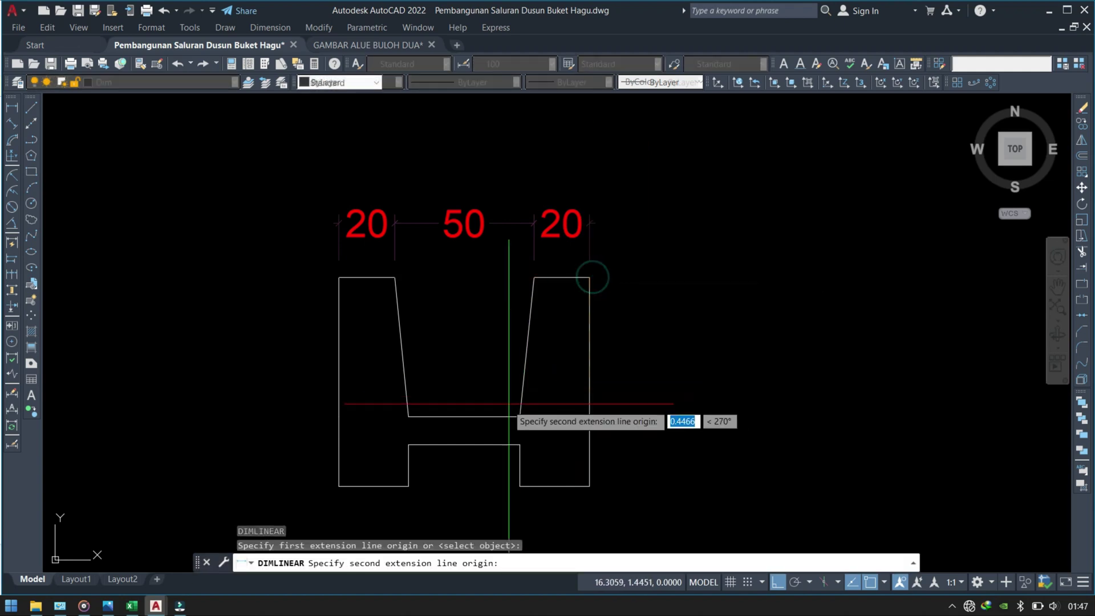
pyautogui.click(606, 415)
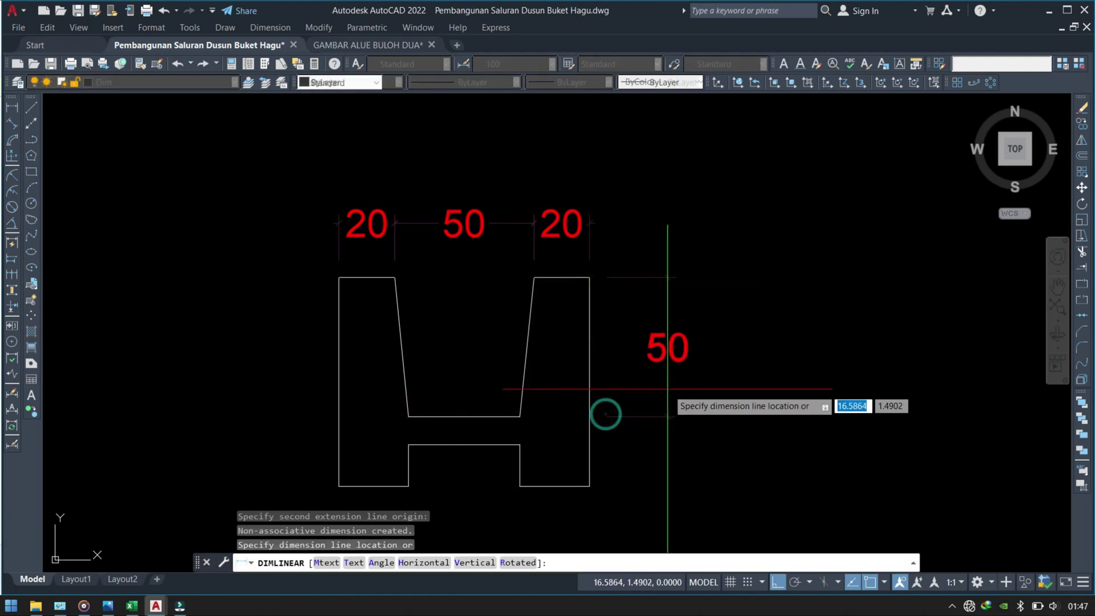
pyautogui.click(661, 399)
pyautogui.moveTo(678, 419); pyautogui.dragTo(656, 404, button='middle')
pyautogui.write('3')
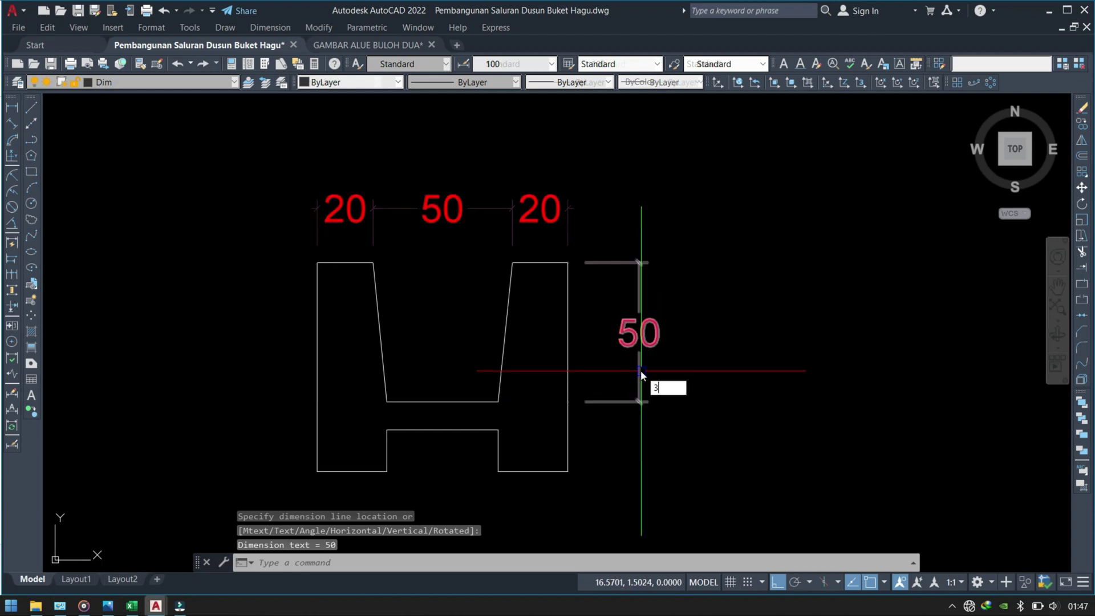
# Chain a 25 height below the right 50 dimension
pyautogui.write('dco')
pyautogui.press('Return')
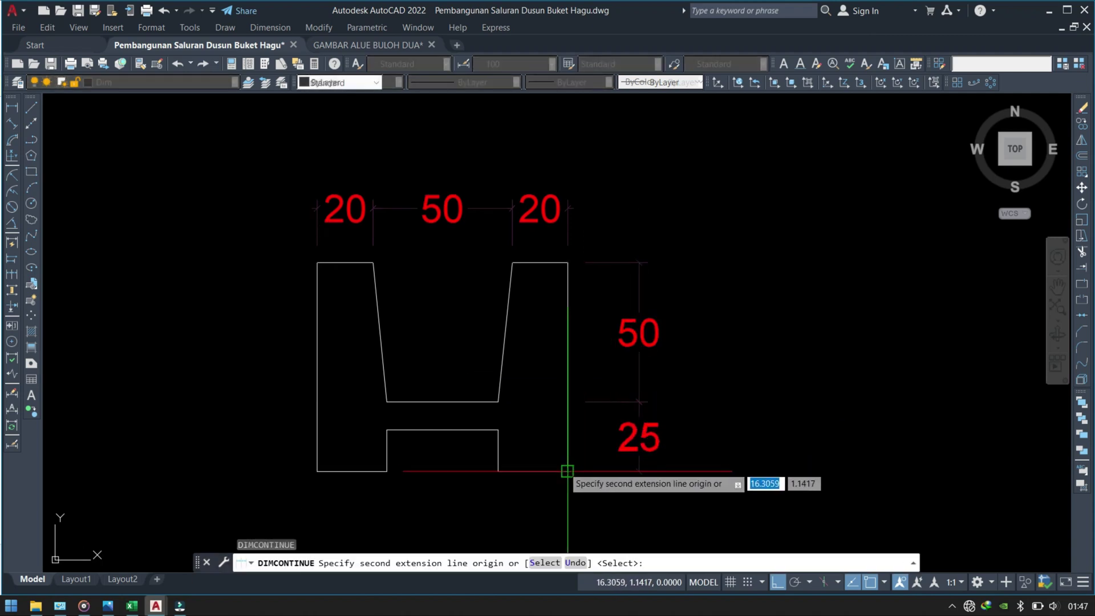
pyautogui.click(567, 471)
pyautogui.press('Escape')
pyautogui.moveTo(497, 452); pyautogui.dragTo(469, 401, button='middle')
# Dimension the base as 25, 40 and 25 widths
pyautogui.write('dli')
pyautogui.press('Return')
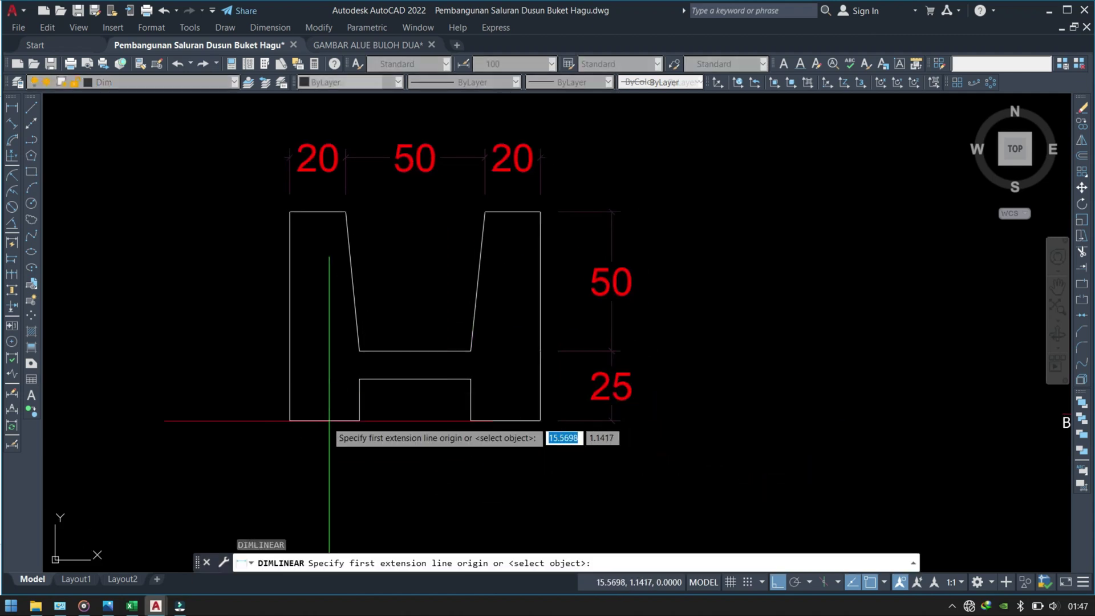
pyautogui.click(360, 421)
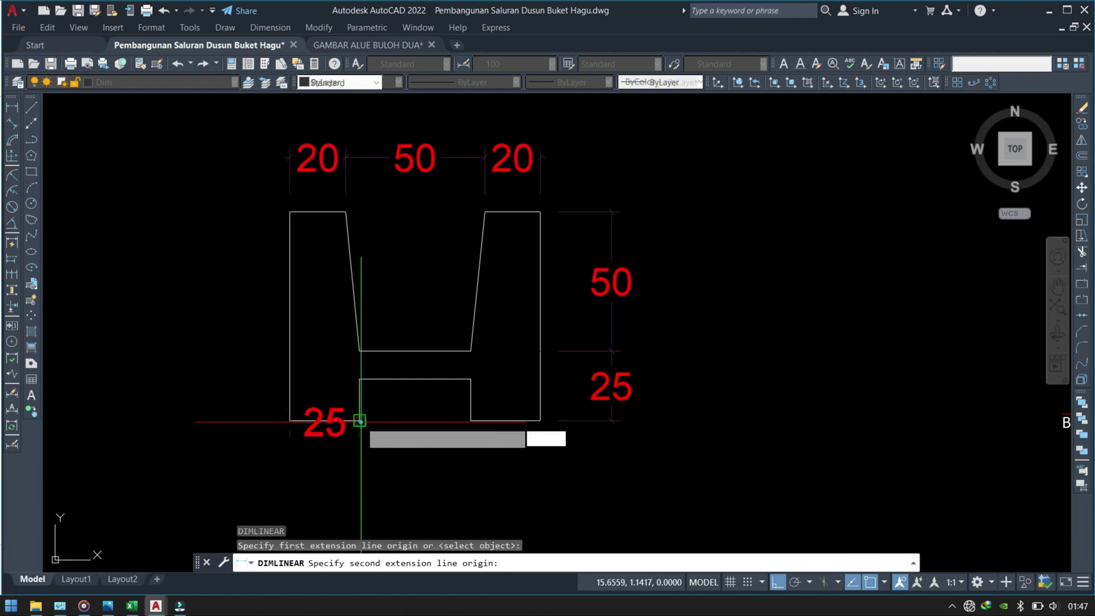
pyautogui.click(359, 457)
pyautogui.moveTo(440, 454); pyautogui.dragTo(408, 431, button='middle')
pyautogui.write('3')
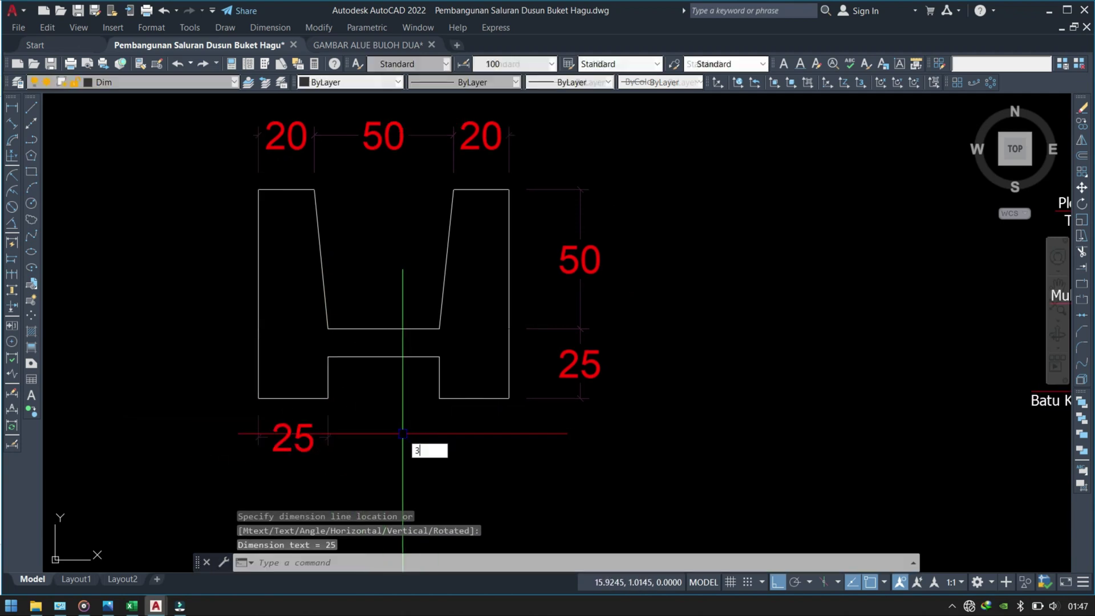
pyautogui.press('Return')
pyautogui.click(439, 398)
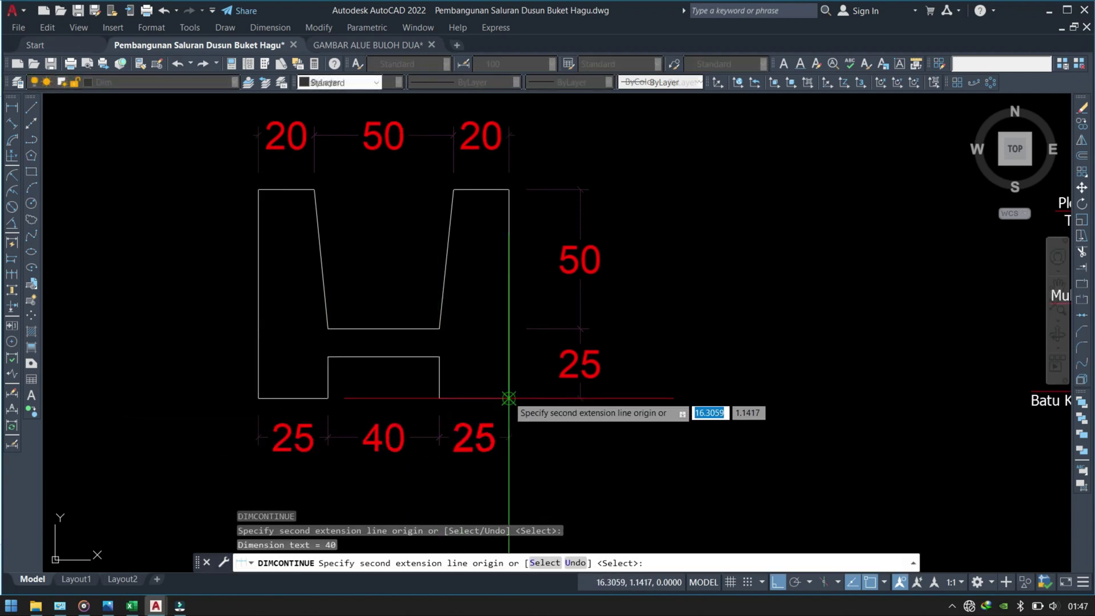
pyautogui.click(509, 398)
pyautogui.press('Escape')
# Add a 50 height on the left side and begin chaining below it
pyautogui.write('dli')
pyautogui.press('Return')
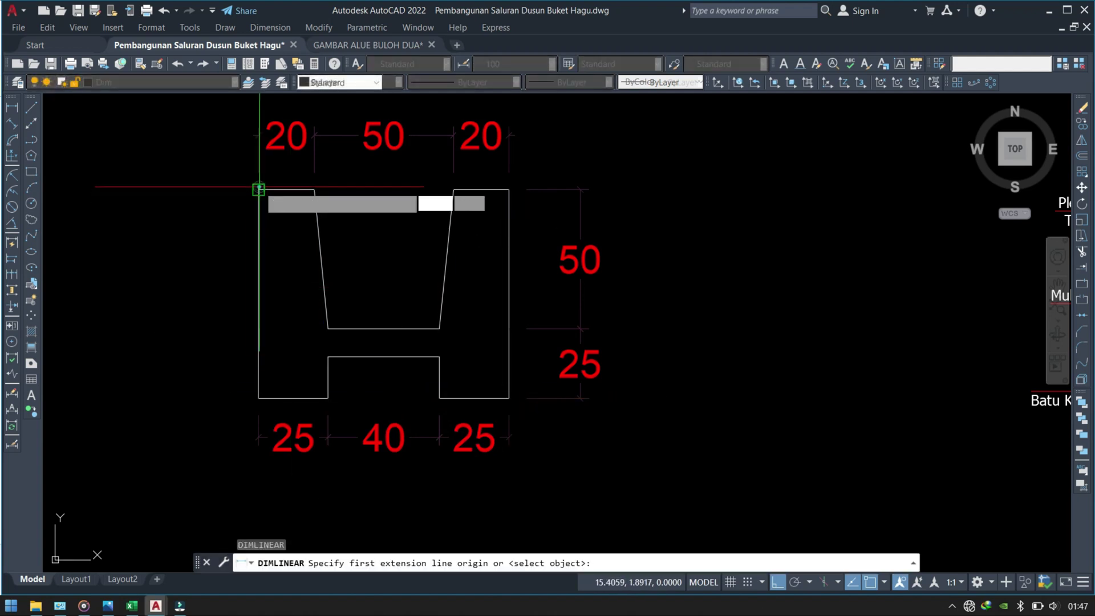
pyautogui.click(259, 189)
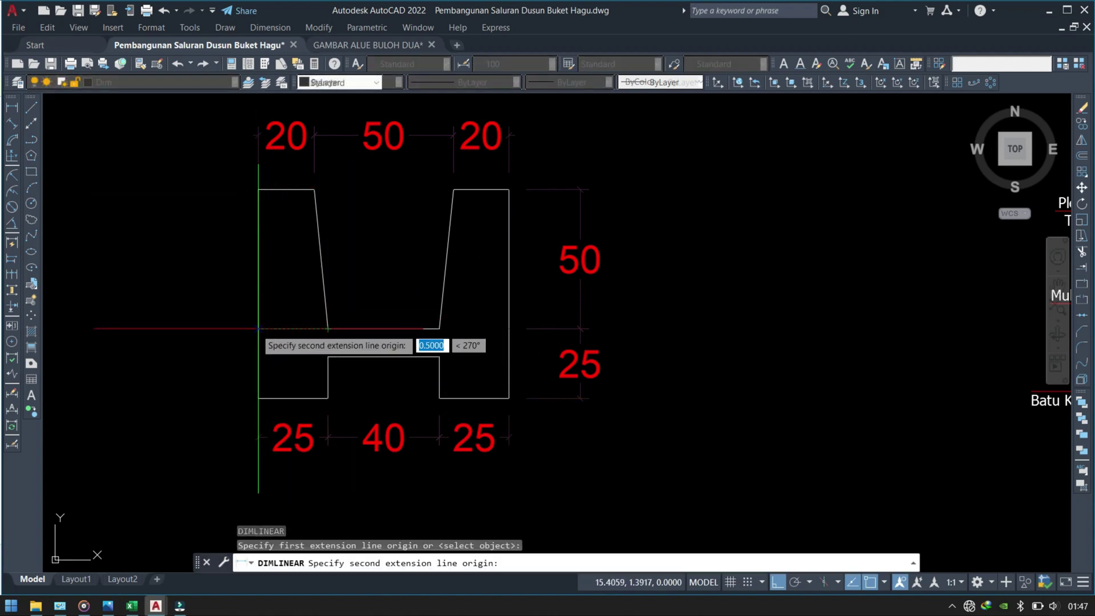
pyautogui.click(258, 328)
pyautogui.click(205, 320)
pyautogui.moveTo(226, 391); pyautogui.dragTo(250, 368, button='middle')
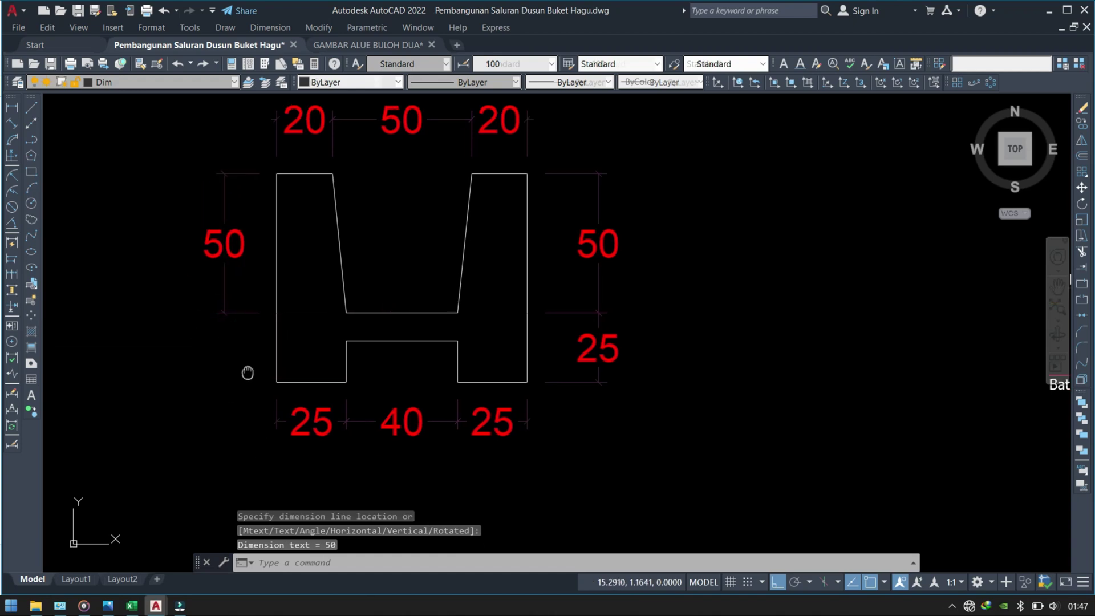
pyautogui.write('dco')
pyautogui.press('Return')
# Chain a 10 height below the left 50, then scale the title block by 0.1
pyautogui.click(284, 334)
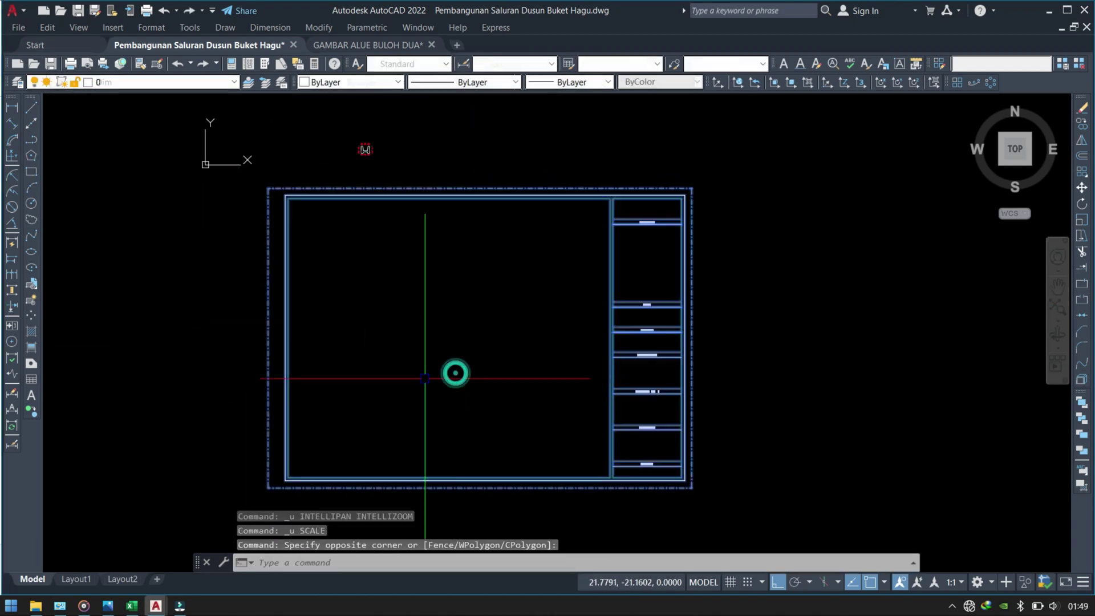
pyautogui.press('Return')
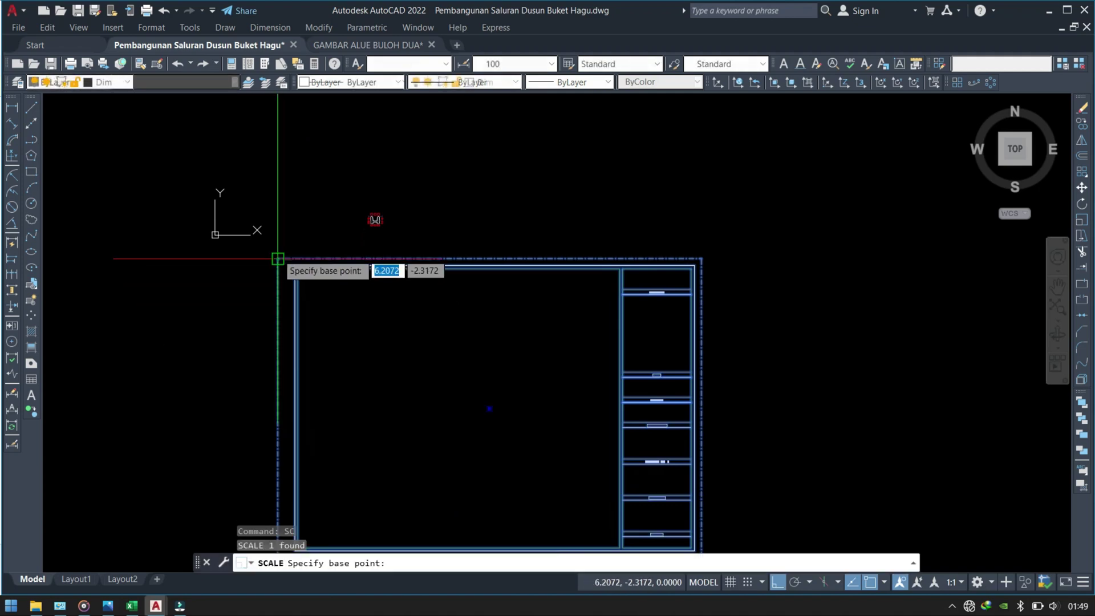
pyautogui.click(277, 257)
pyautogui.write('.1')
pyautogui.press('Return')
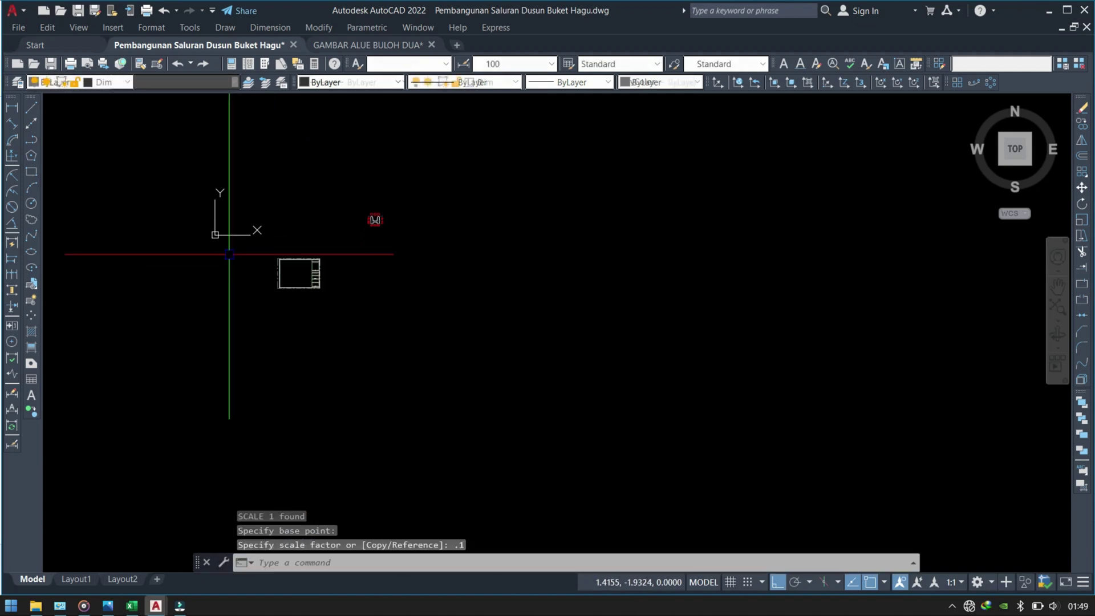
# Move the shrunken title-block sheet with Ortho off so it frames the section
pyautogui.scroll(2, 272, 260)
pyautogui.click(367, 220)
pyautogui.click(286, 325)
pyautogui.scroll(1, 286, 325)
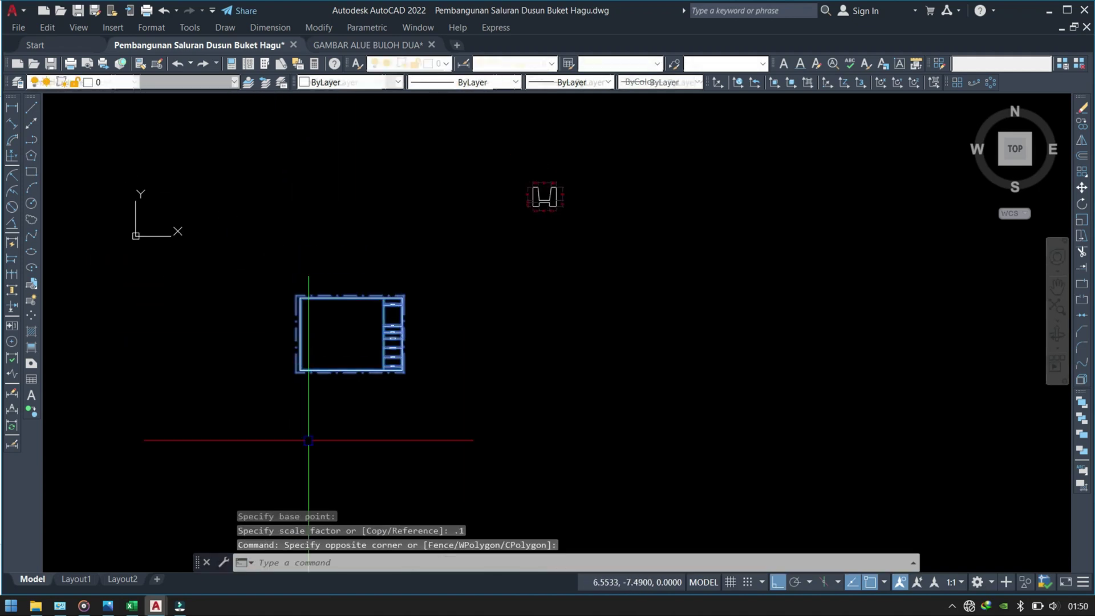
pyautogui.write('m')
pyautogui.press('Return')
pyautogui.click(367, 361)
pyautogui.press('F8')
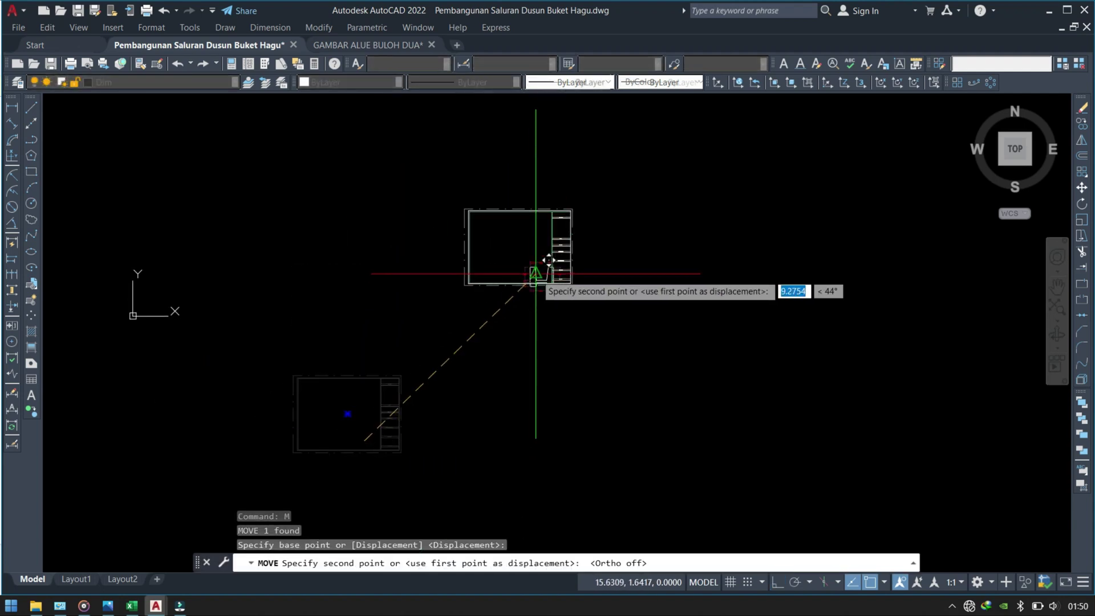
pyautogui.scroll(2, 548, 291)
pyautogui.press('Escape')
pyautogui.scroll(4, 571, 245)
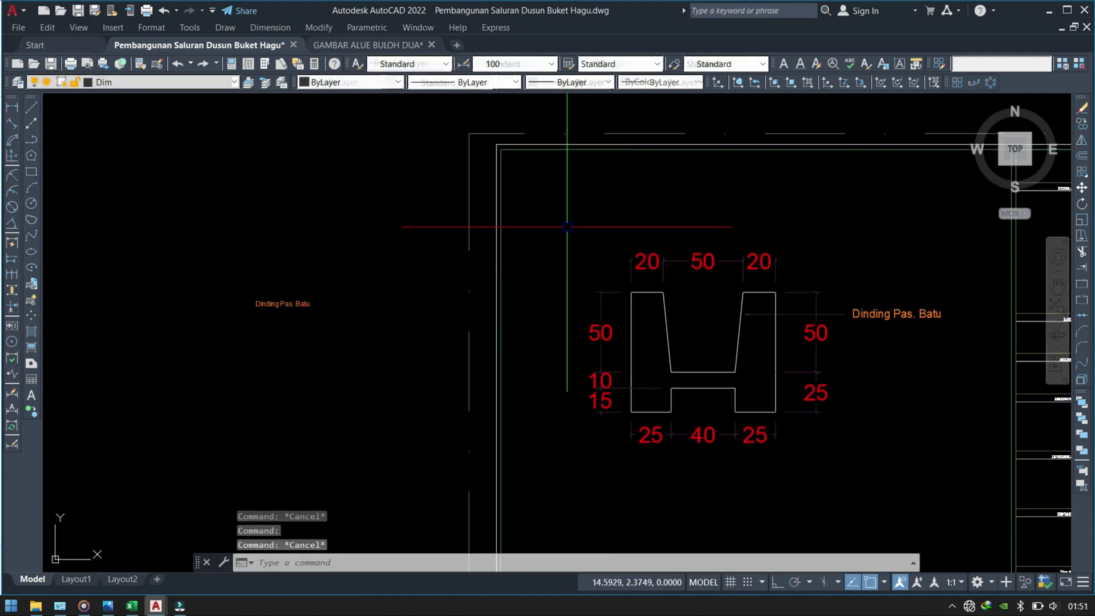
# Set the 100 dimension style's text height to 0.03
pyautogui.write('d')
pyautogui.press('Return')
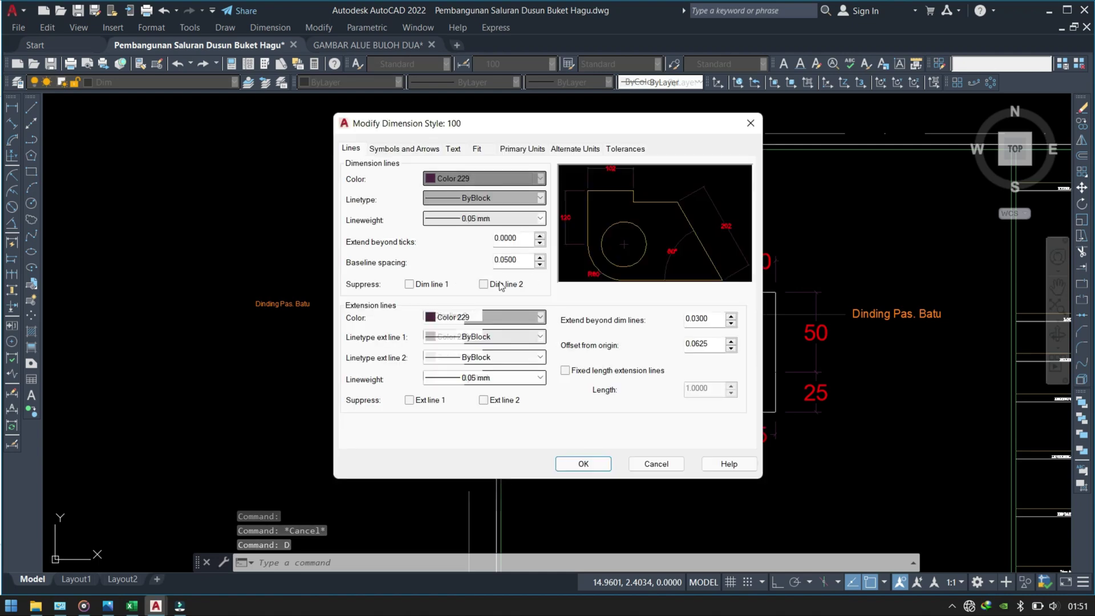
pyautogui.click(453, 148)
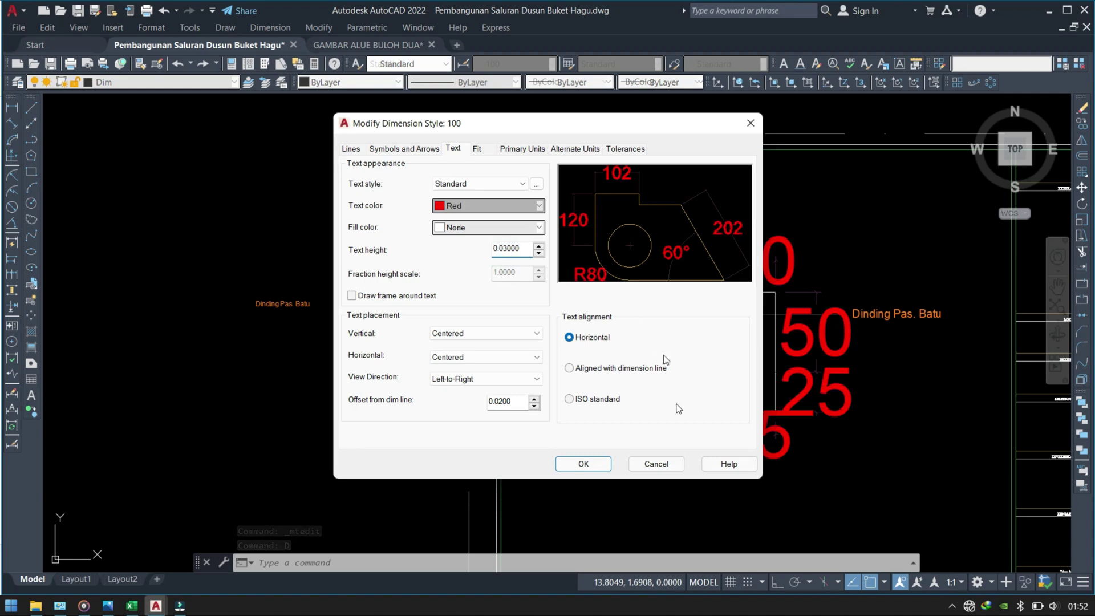
pyautogui.click(593, 463)
# Reposition the copied label's leader arrow toward the foundation
pyautogui.click(632, 416)
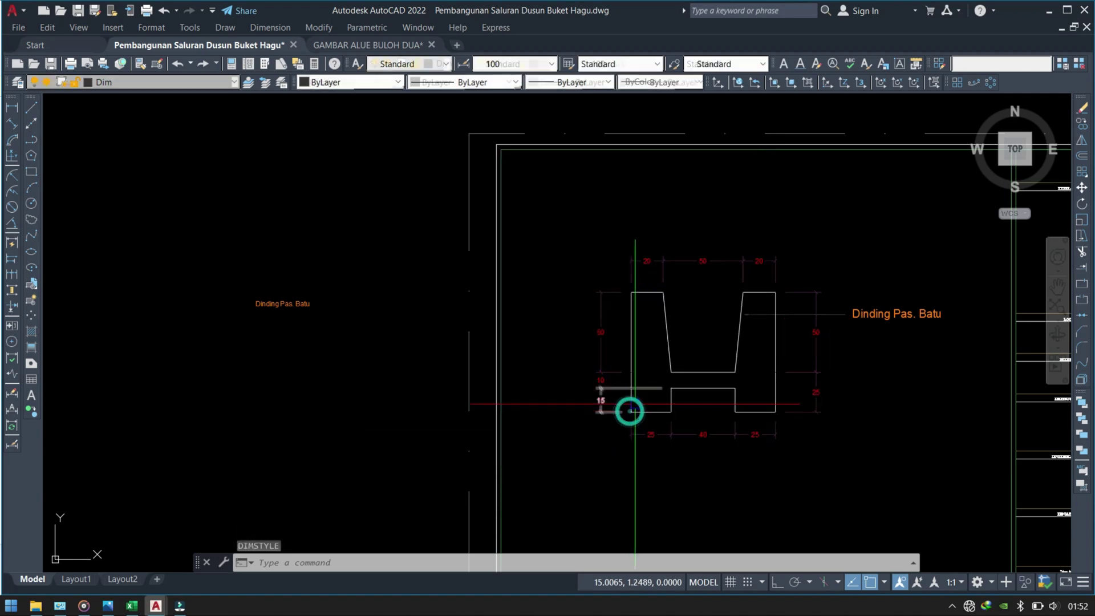
pyautogui.scroll(3, 777, 239)
pyautogui.scroll(-2, 656, 437)
pyautogui.press('Escape')
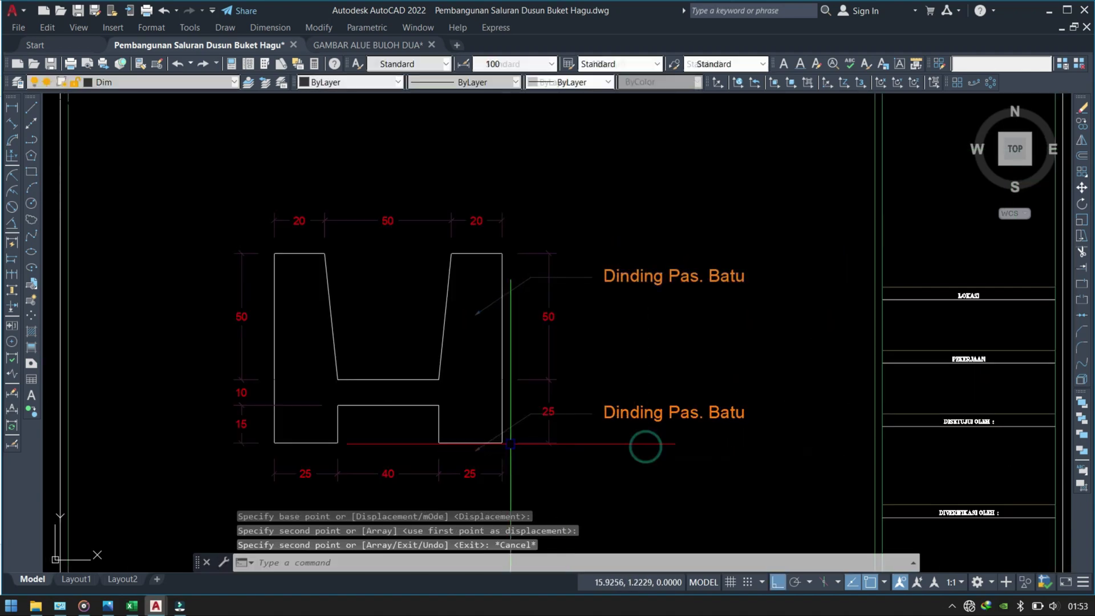
pyautogui.click(485, 445)
pyautogui.click(476, 450)
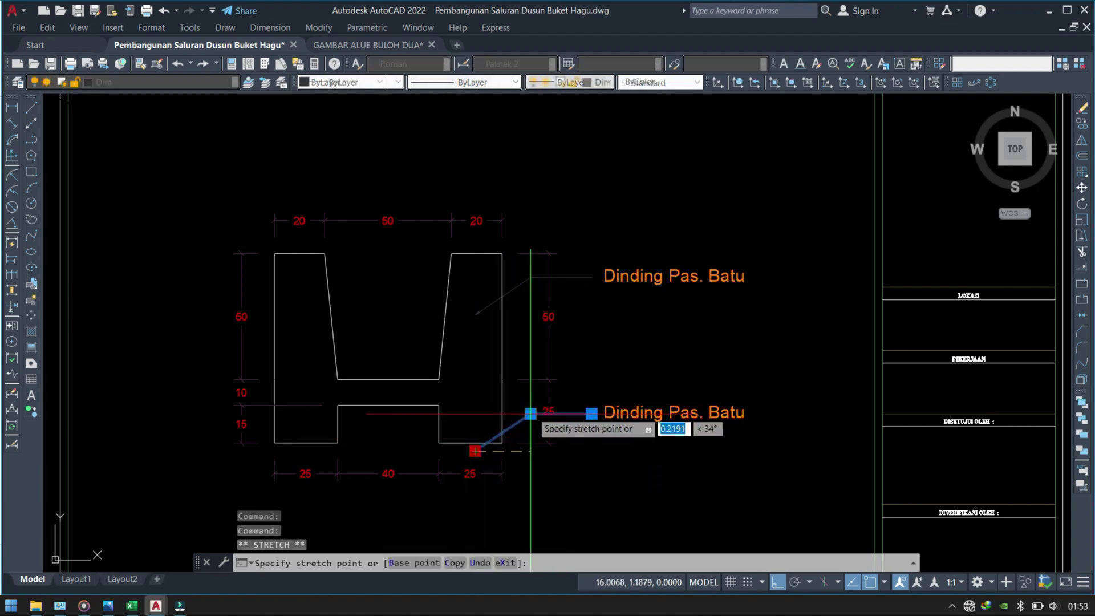
pyautogui.press('Escape')
pyautogui.scroll(4, 498, 414)
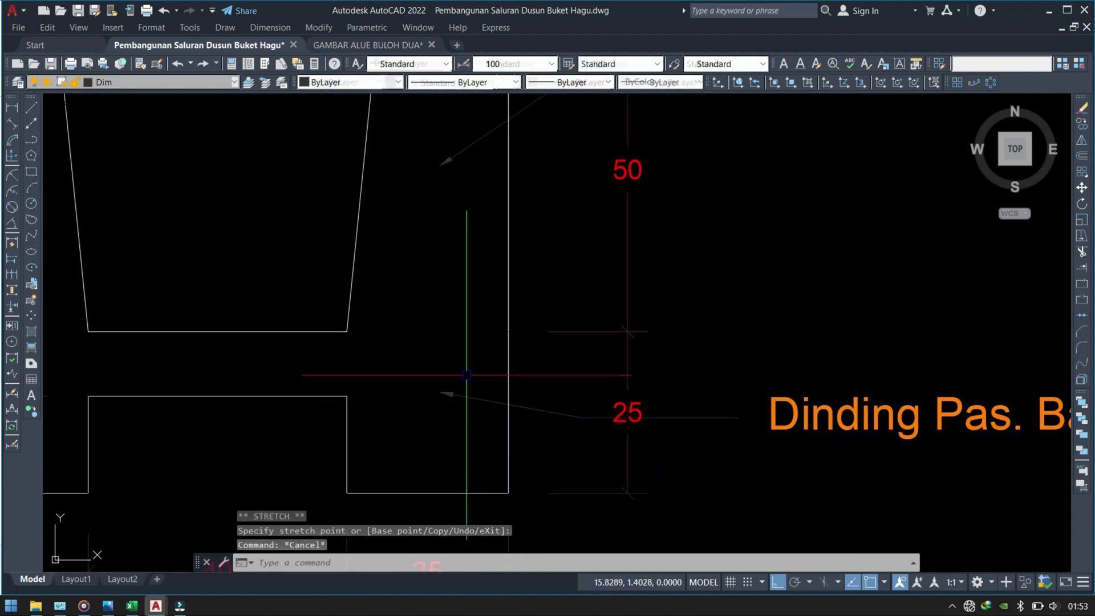
pyautogui.click(444, 403)
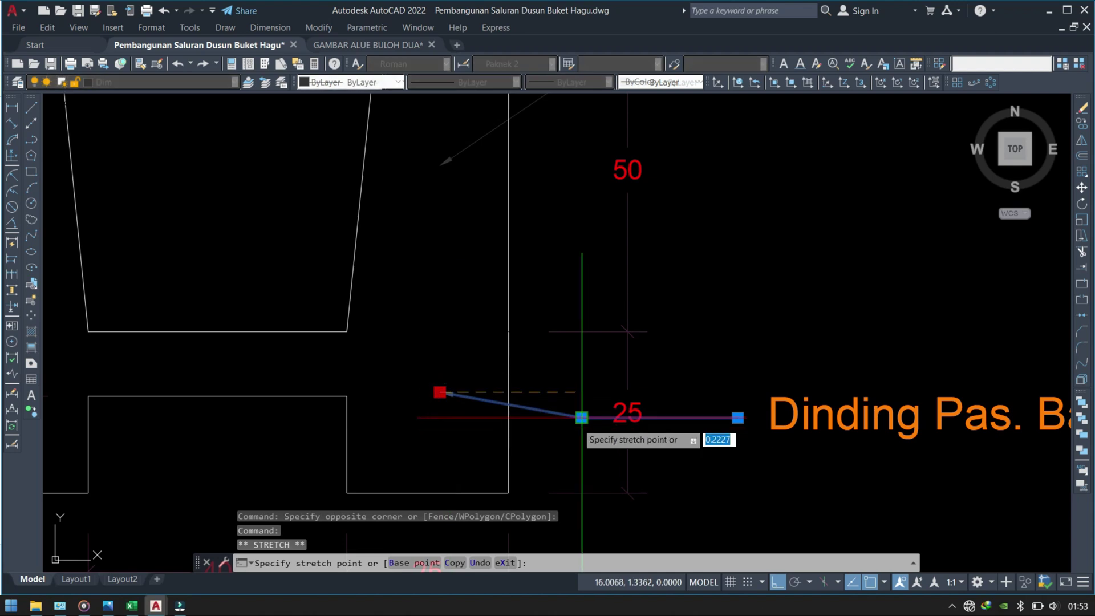
pyautogui.scroll(-2, 506, 252)
# Start rewriting the lower label's text to 'Pondasi Pas. Batu'
pyautogui.write('m')
pyautogui.press('Return')
pyautogui.click(662, 376)
pyautogui.press('Escape')
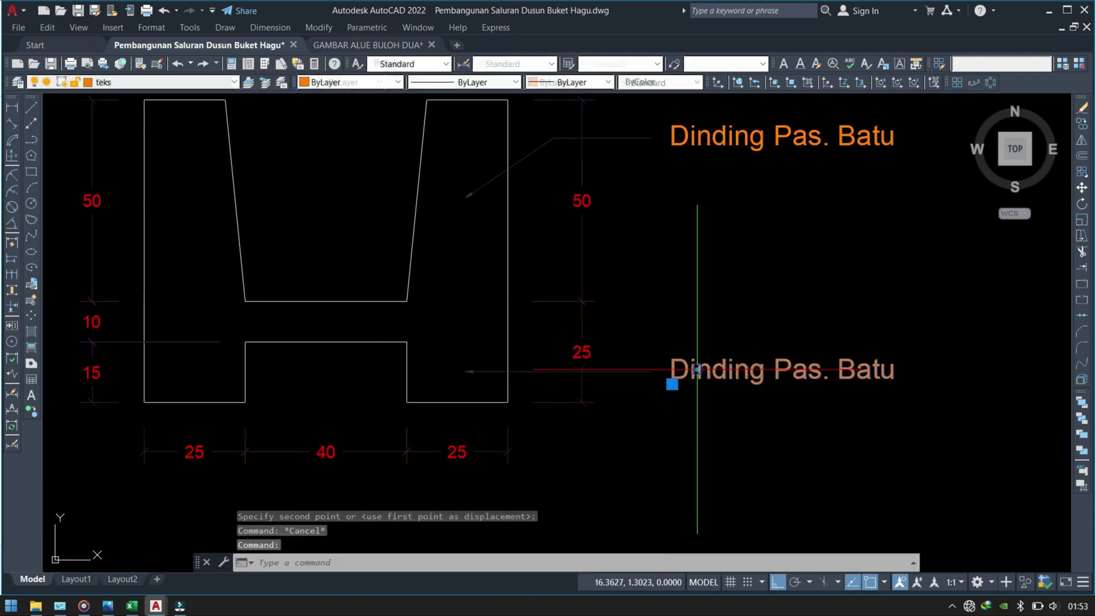
pyautogui.doubleClick(697, 369)
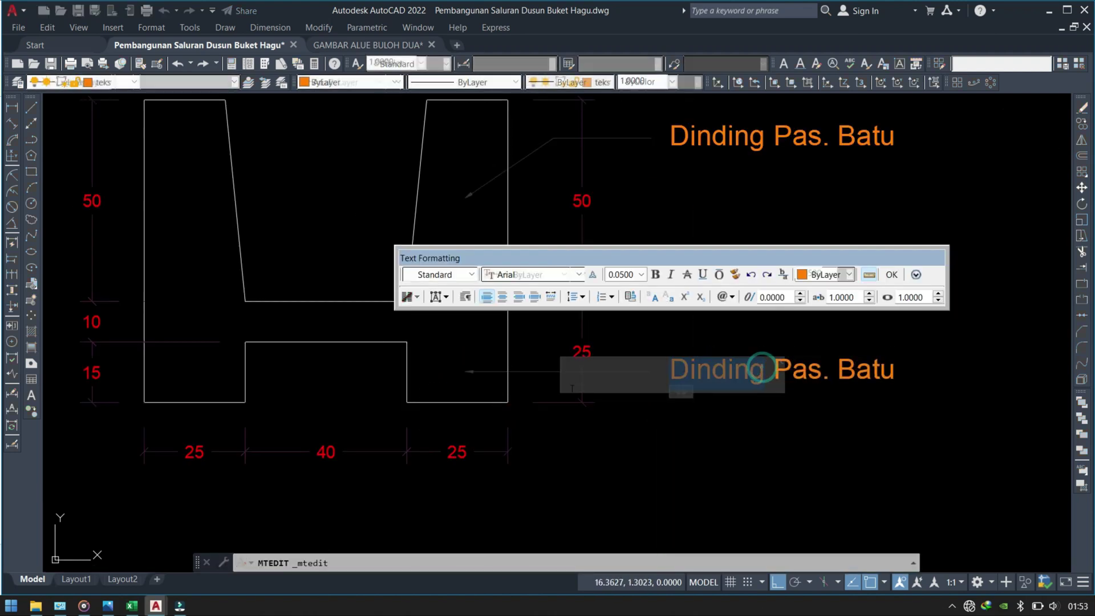
pyautogui.write('Pond')
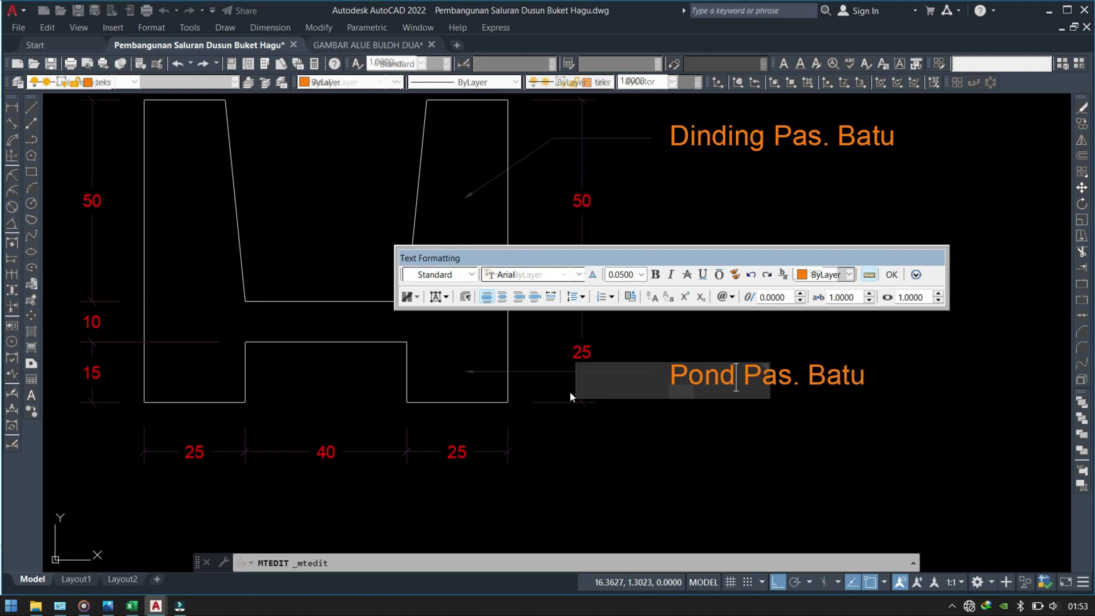
pyautogui.write('as')
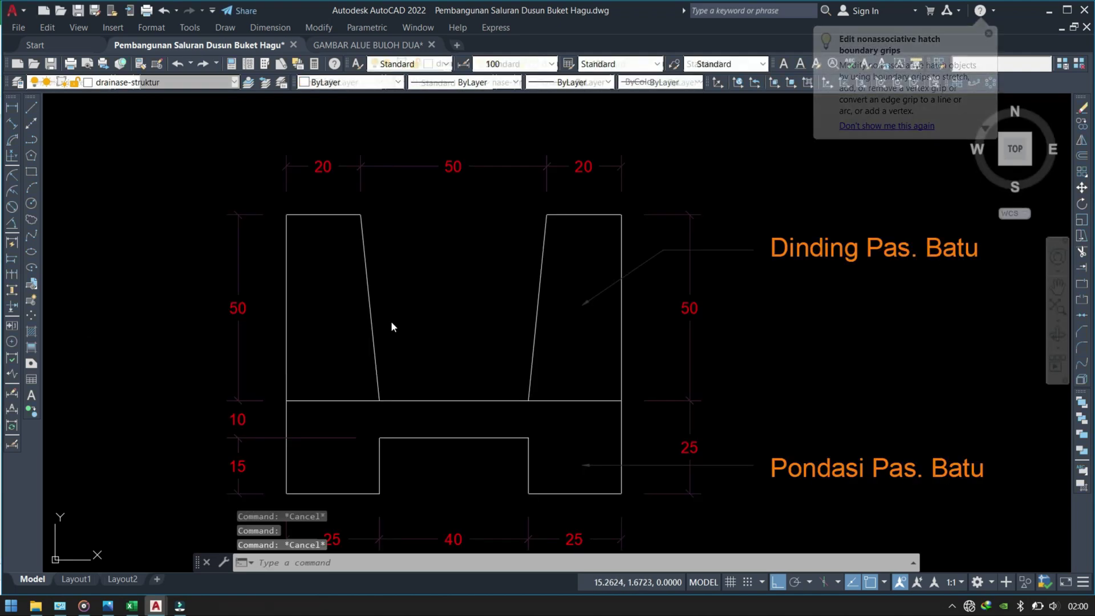
pyautogui.write('h')
# Start a hatch and pick the insides of the left and right walls
pyautogui.press('Return')
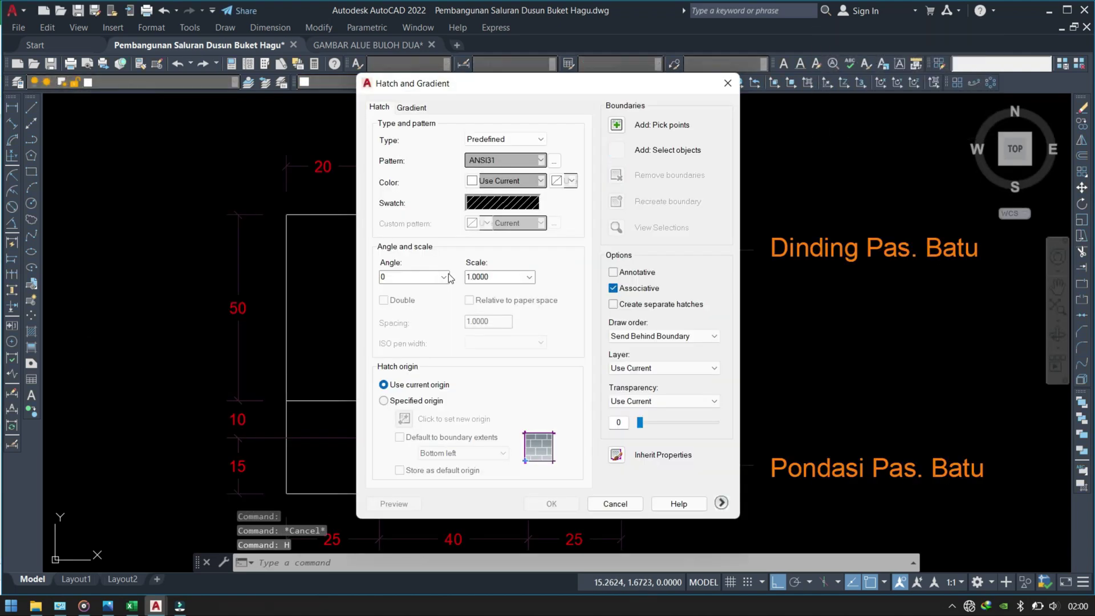
pyautogui.click(661, 149)
pyautogui.press('Escape')
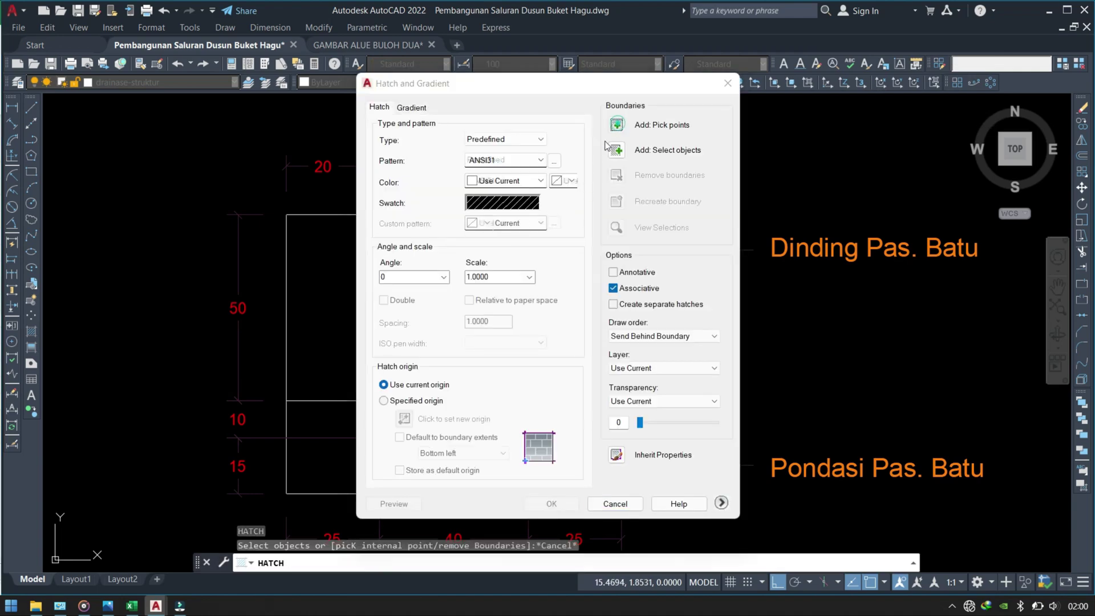
pyautogui.click(616, 124)
pyautogui.click(331, 318)
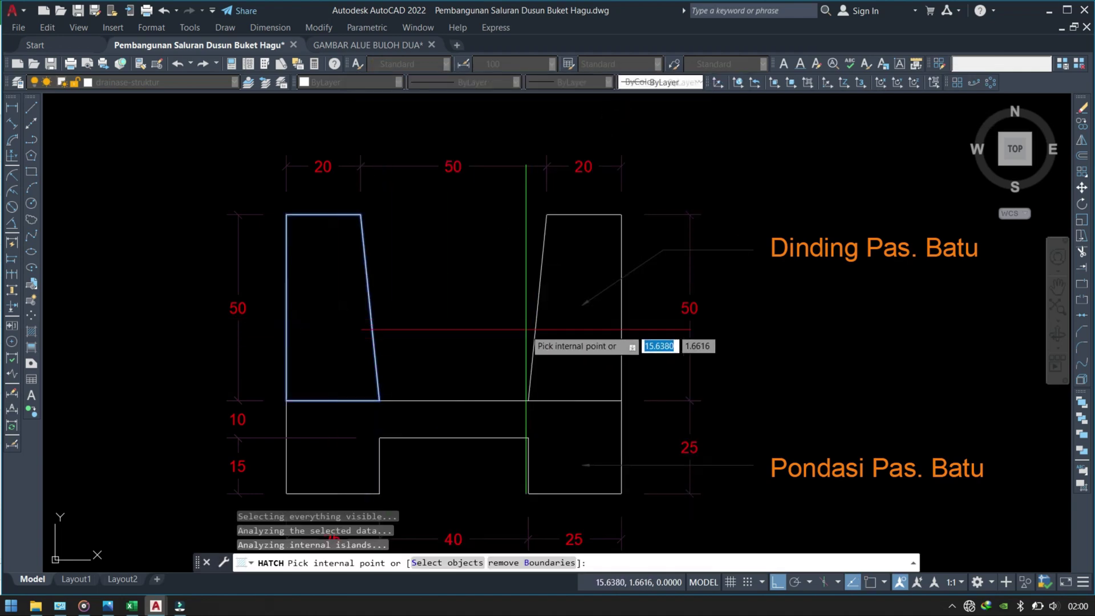
pyautogui.click(576, 340)
pyautogui.press('Return')
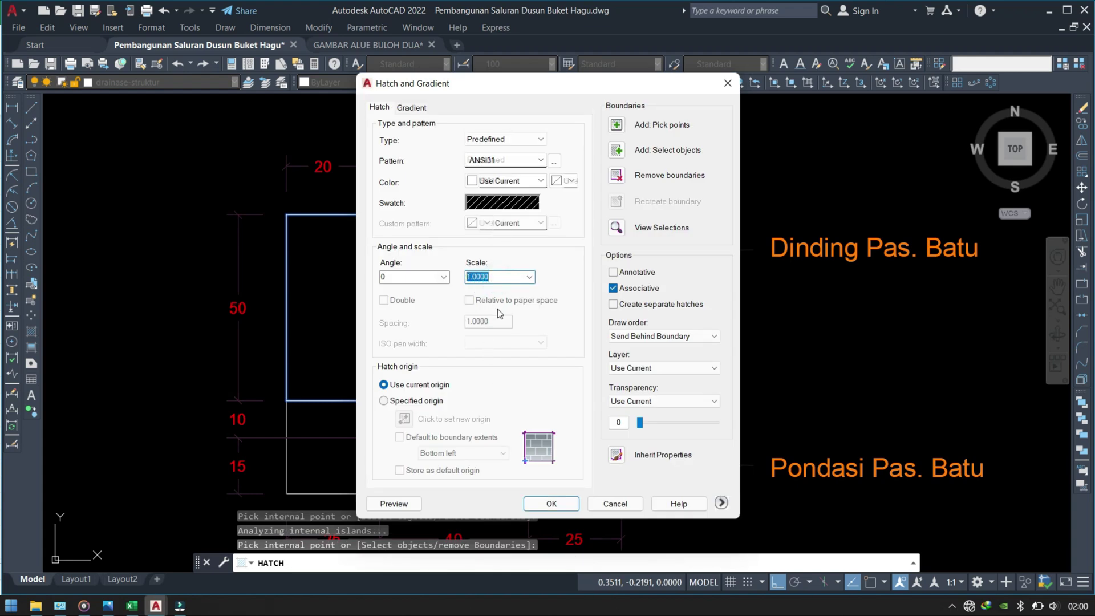
# Choose the GRAVEL pattern at scale 0.25 and preview it in the walls
pyautogui.click(506, 203)
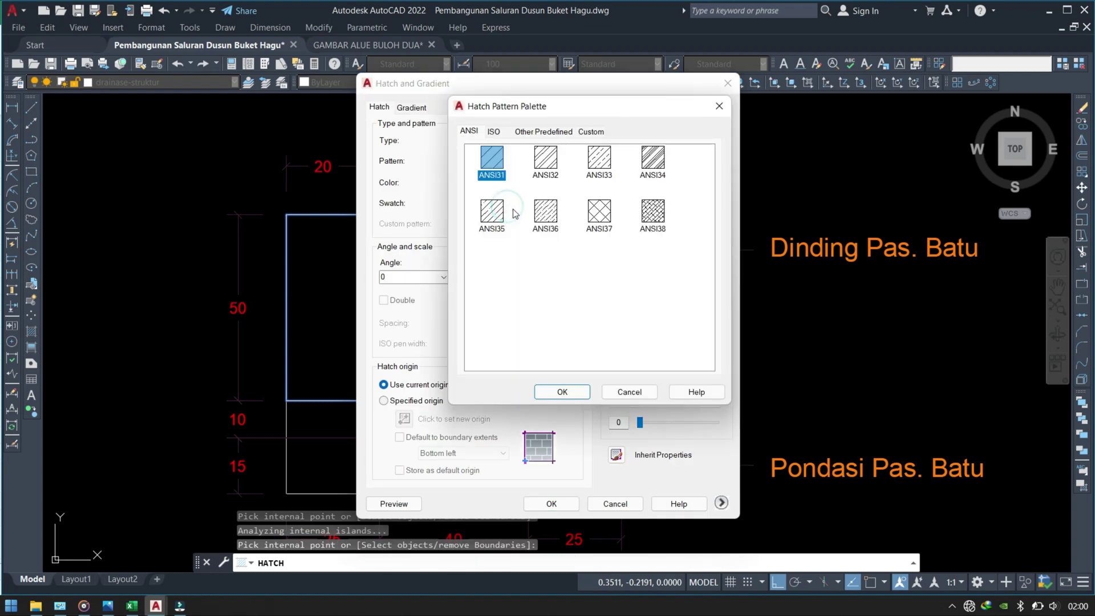
pyautogui.click(534, 133)
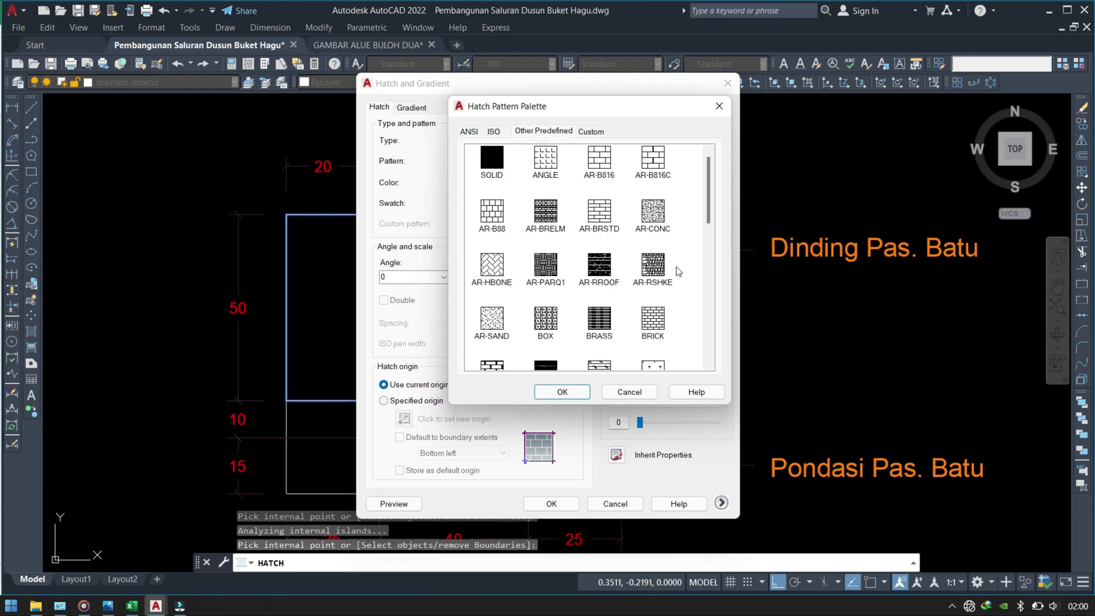
pyautogui.moveTo(708, 215); pyautogui.dragTo(709, 228)
pyautogui.scroll(-2, 685, 274)
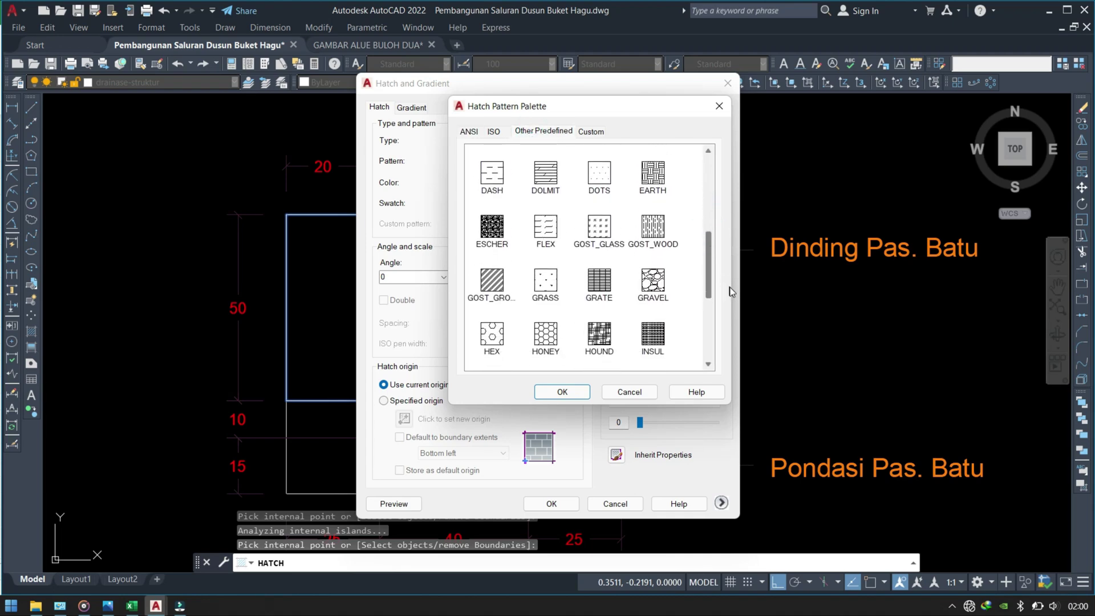
pyautogui.doubleClick(652, 272)
pyautogui.write('3')
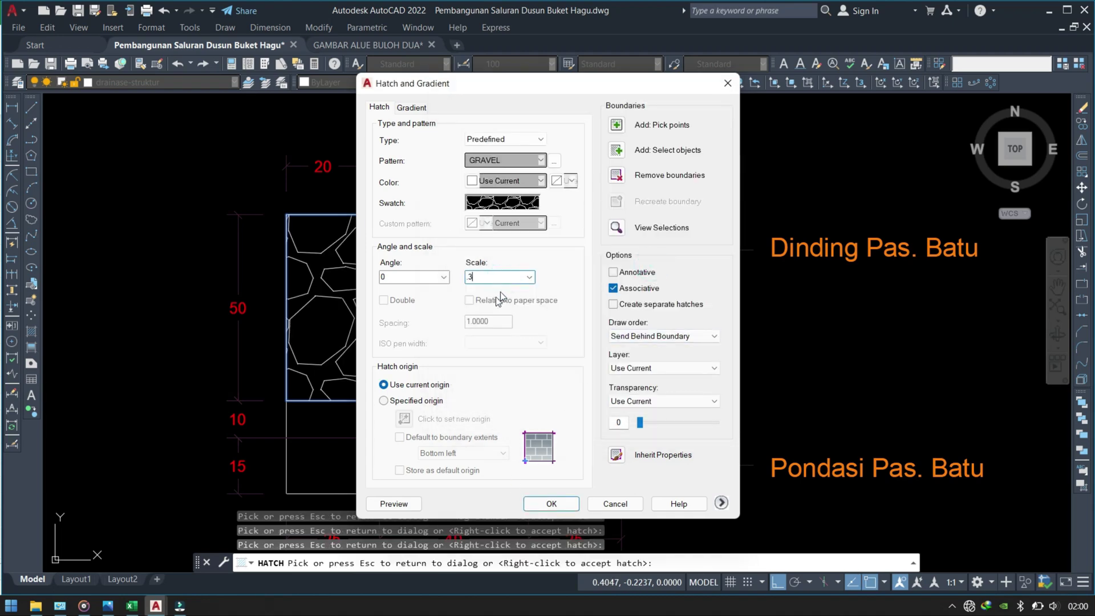
pyautogui.press('BackSpace')
pyautogui.write('25')
pyautogui.click(402, 500)
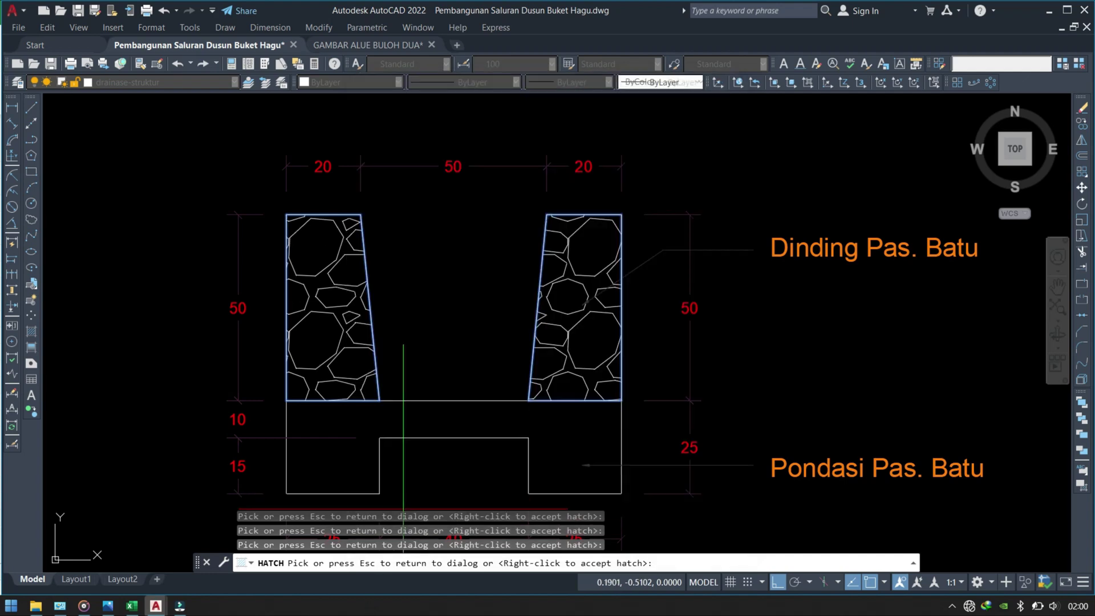
pyautogui.press('Escape')
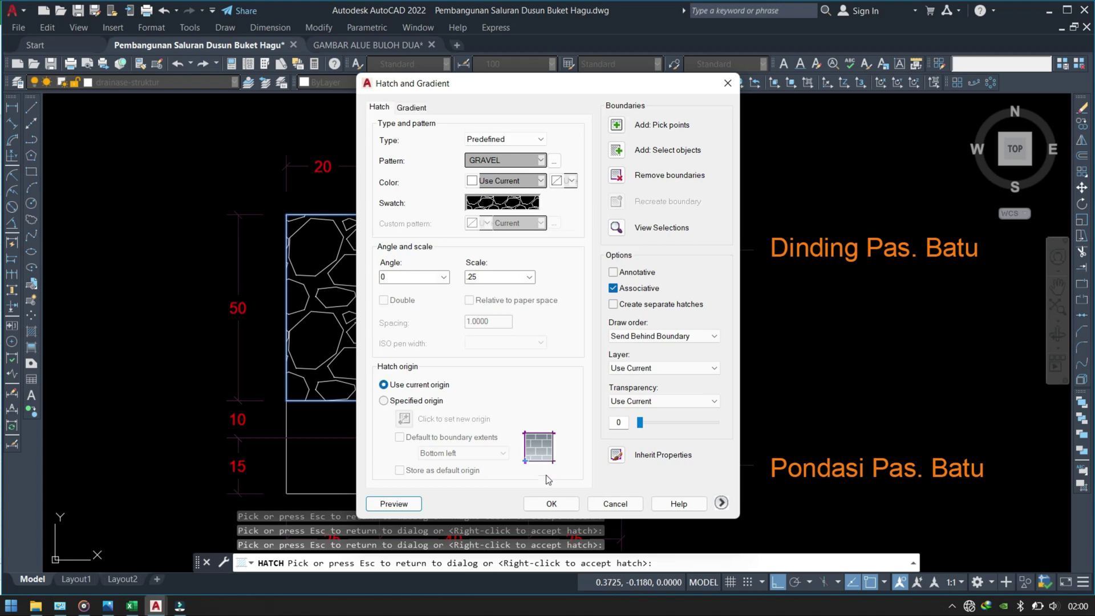
# Apply the gravel hatch to the walls, then hatch the foundation the same way
pyautogui.click(551, 504)
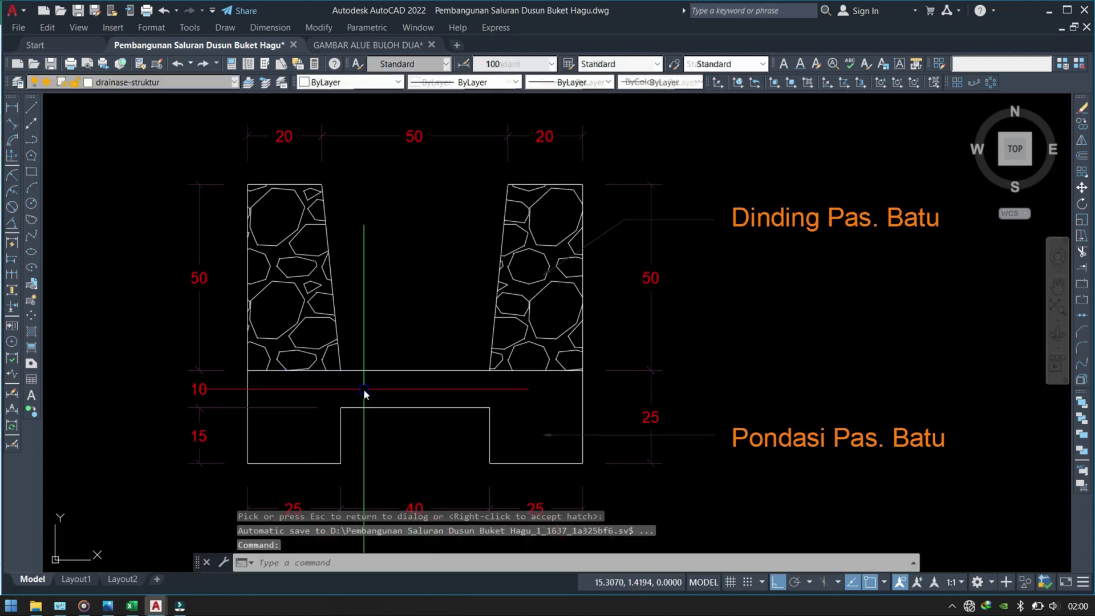
pyautogui.press('Return')
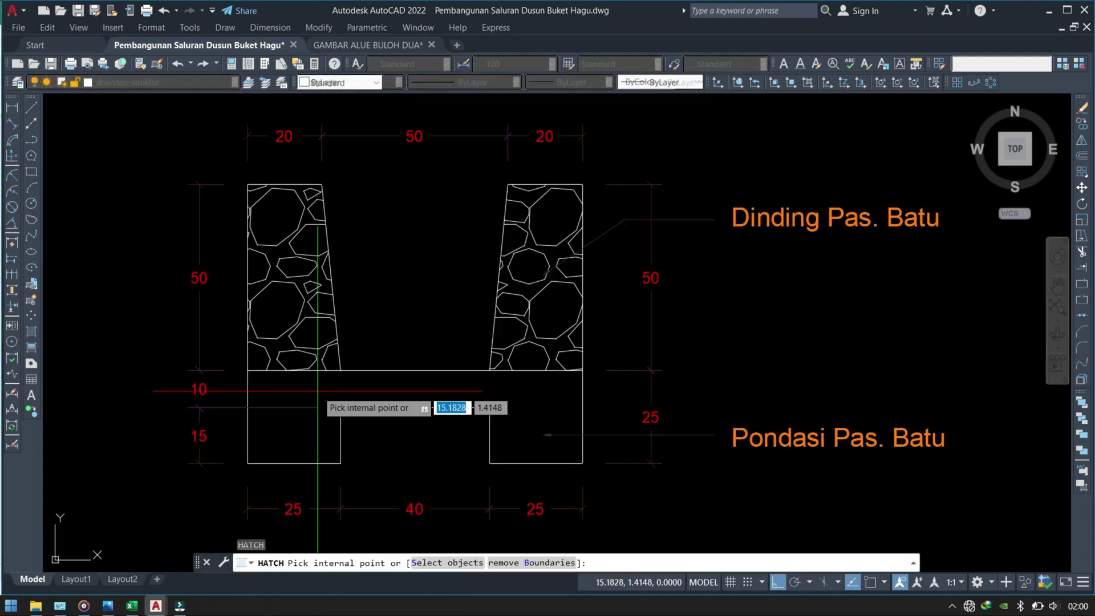
pyautogui.click(300, 380)
pyautogui.press('Return')
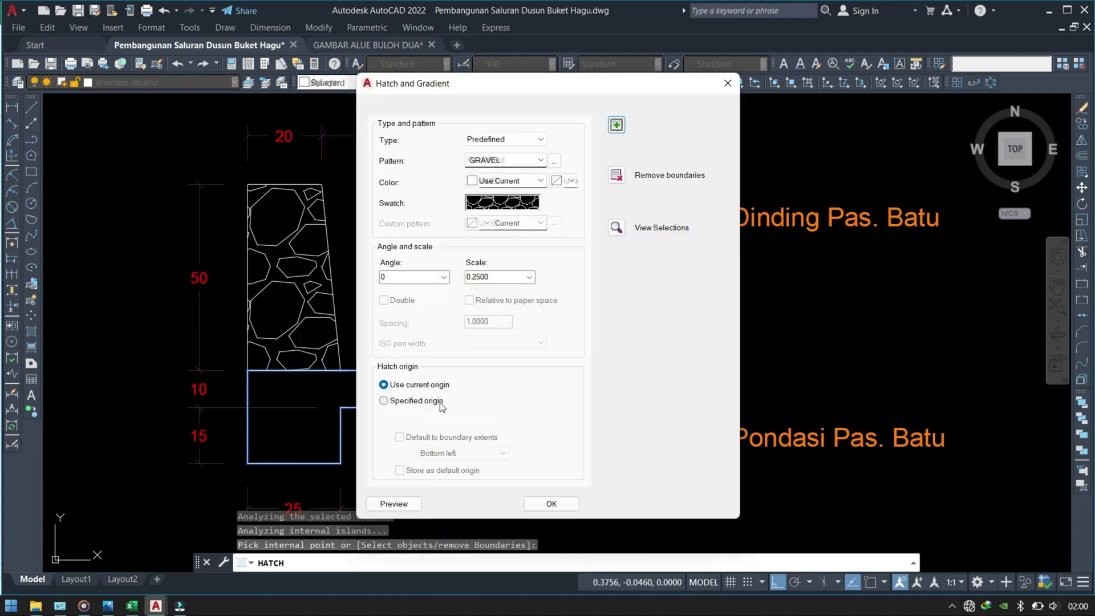
pyautogui.click(551, 505)
# Inspect the foundation hatch and the line atop the left foundation
pyautogui.scroll(-5, 416, 428)
pyautogui.press('Escape')
pyautogui.scroll(3, 457, 399)
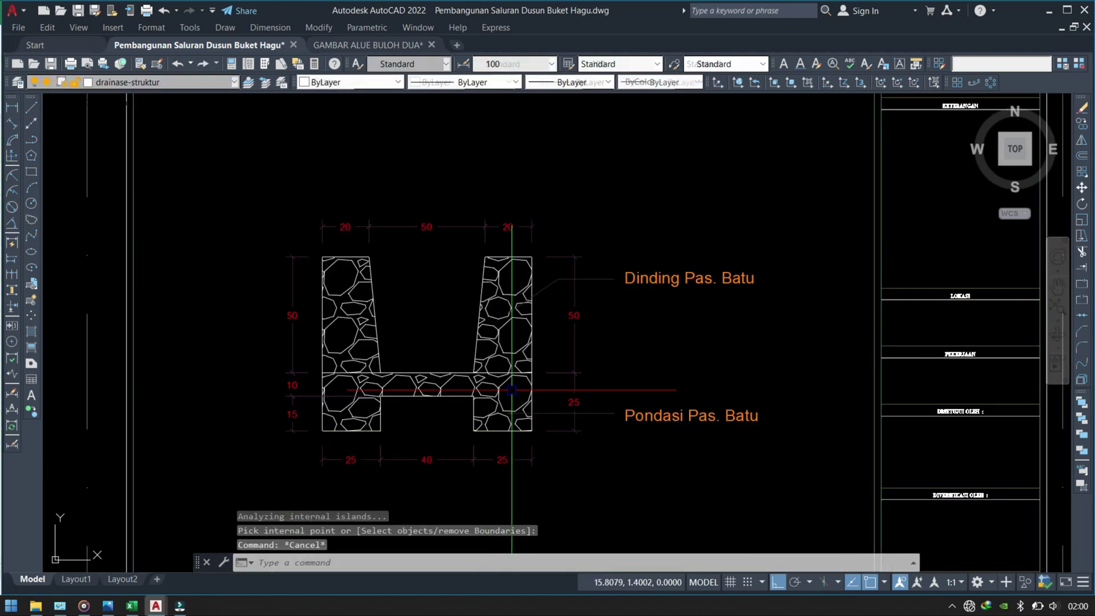
pyautogui.scroll(2, 488, 376)
pyautogui.click(534, 355)
pyautogui.press('Escape')
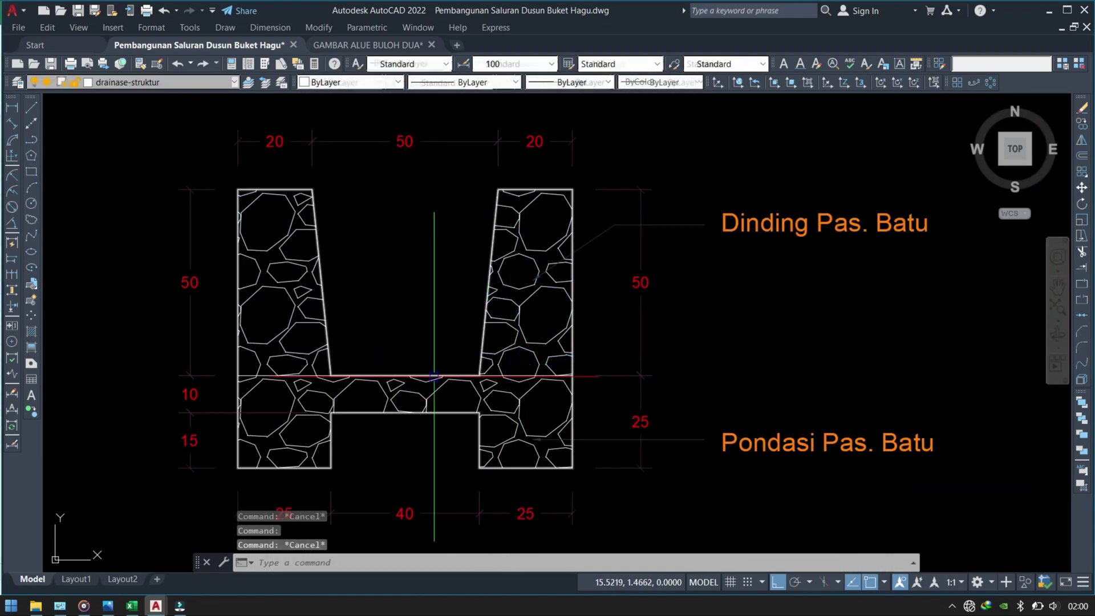
pyautogui.click(281, 375)
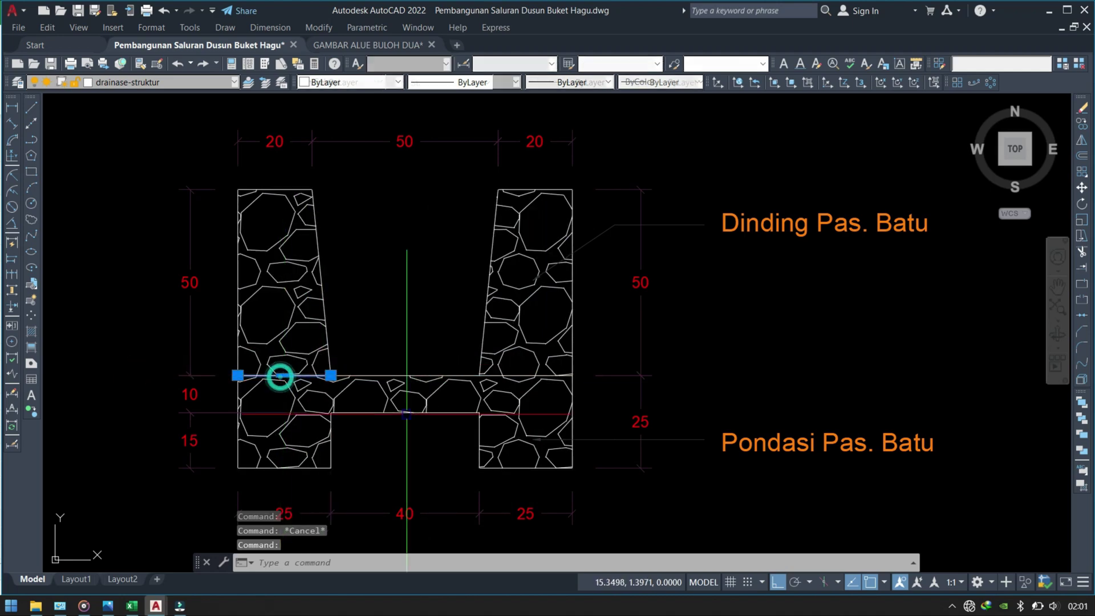
pyautogui.press('Escape')
# Make ARS the current layer
pyautogui.click(268, 308)
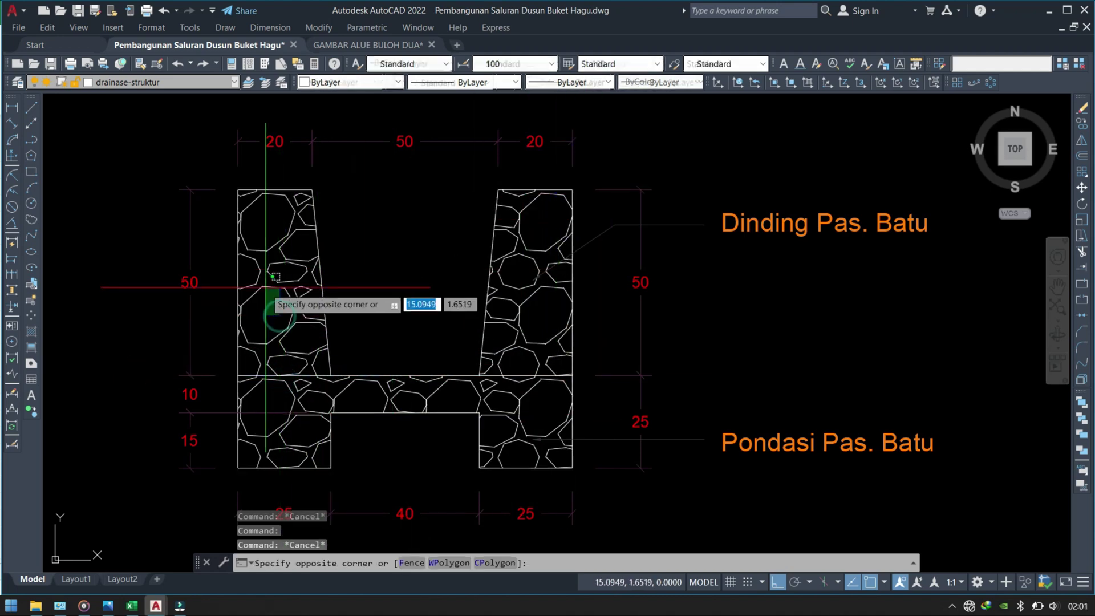
pyautogui.click(235, 254)
pyautogui.click(177, 83)
pyautogui.scroll(1, 163, 114)
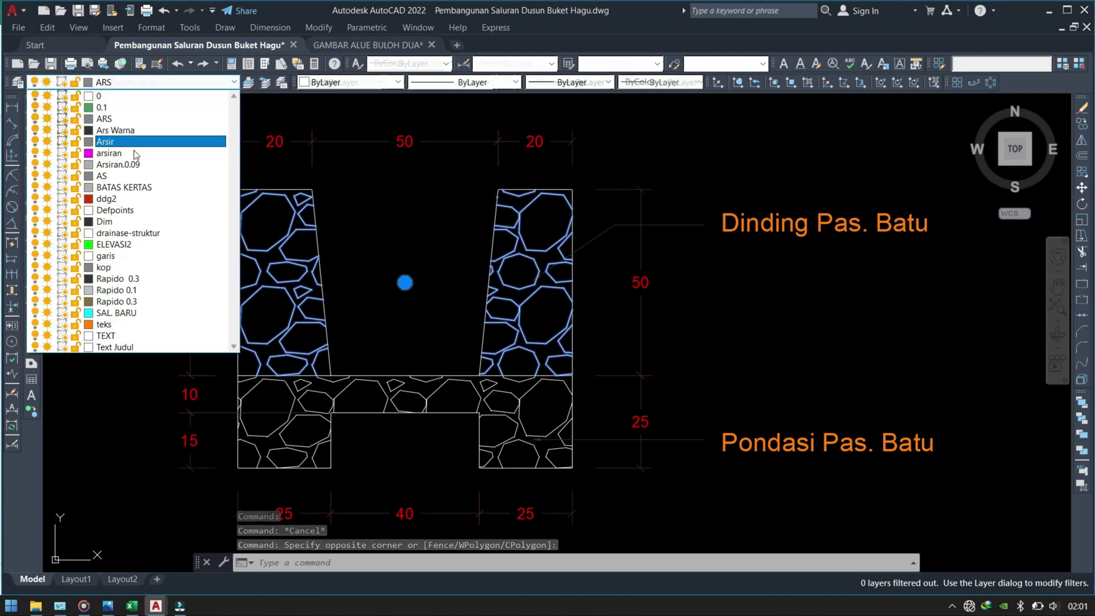
pyautogui.click(117, 118)
pyautogui.press('Escape')
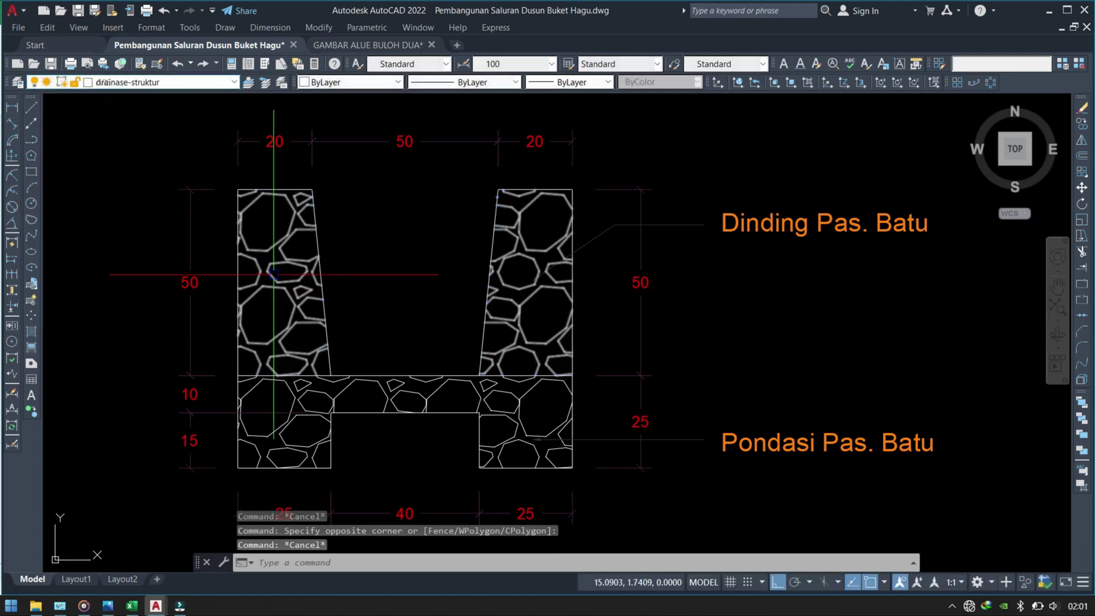
# Abandon a Match Properties attempt, zoom out and back in, and start a polyline
pyautogui.write('ma')
pyautogui.press('Return')
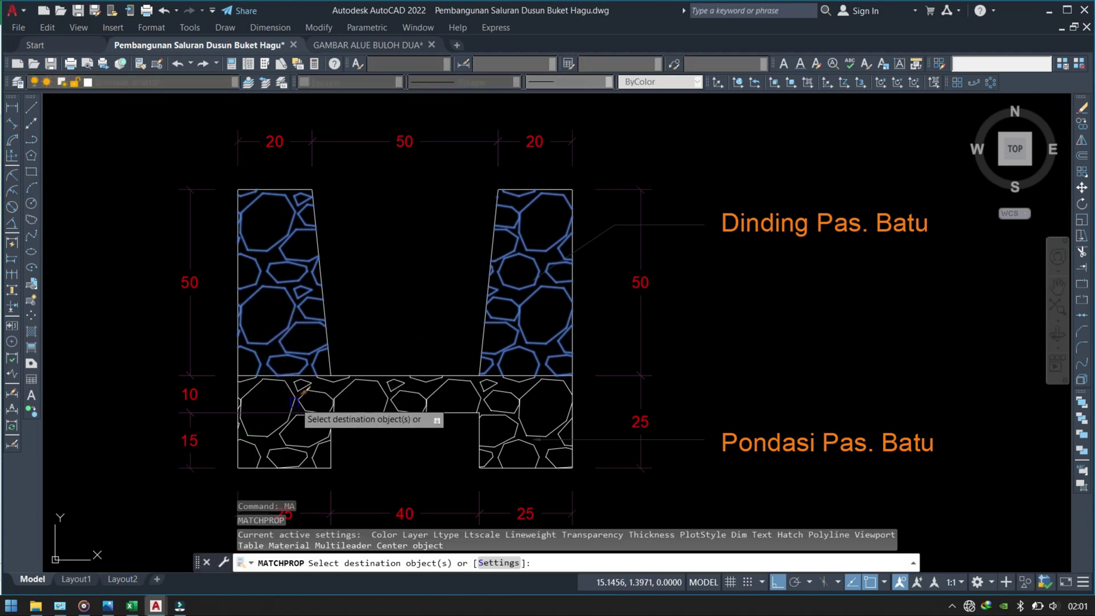
pyautogui.press('Escape')
pyautogui.scroll(-1, 583, 392)
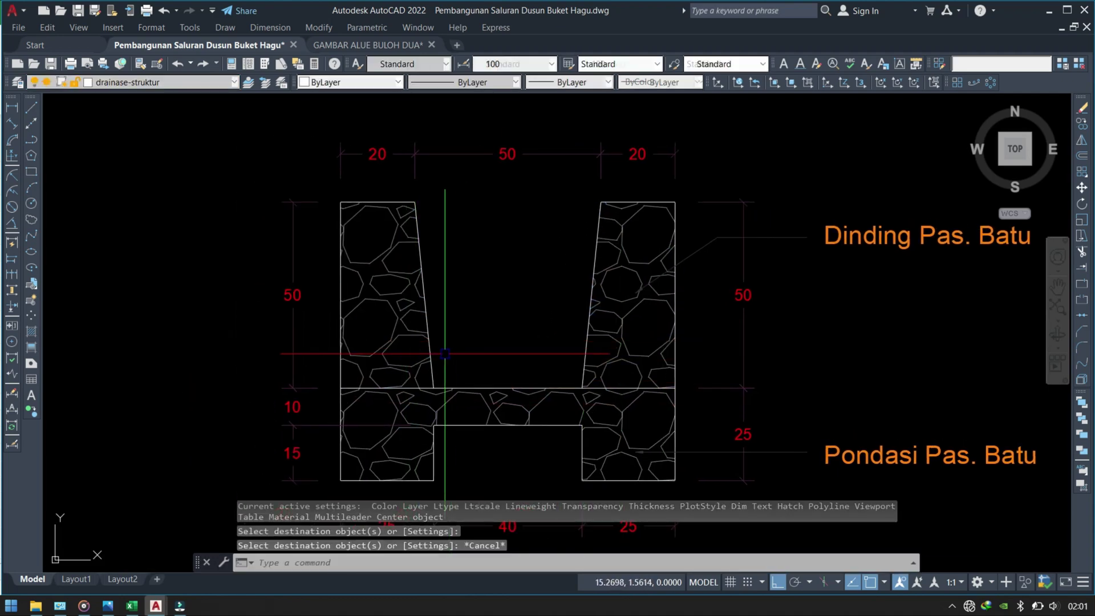
pyautogui.scroll(-1, 523, 354)
pyautogui.scroll(-3, 383, 332)
pyautogui.scroll(2, 399, 343)
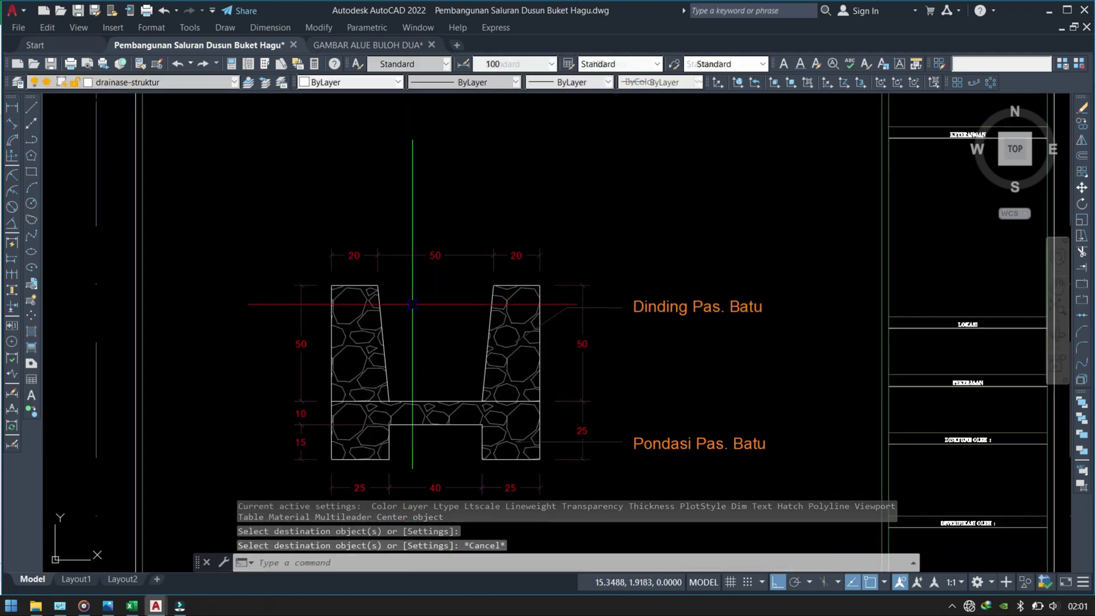
pyautogui.scroll(3, 502, 391)
pyautogui.write('pl')
pyautogui.press('Return')
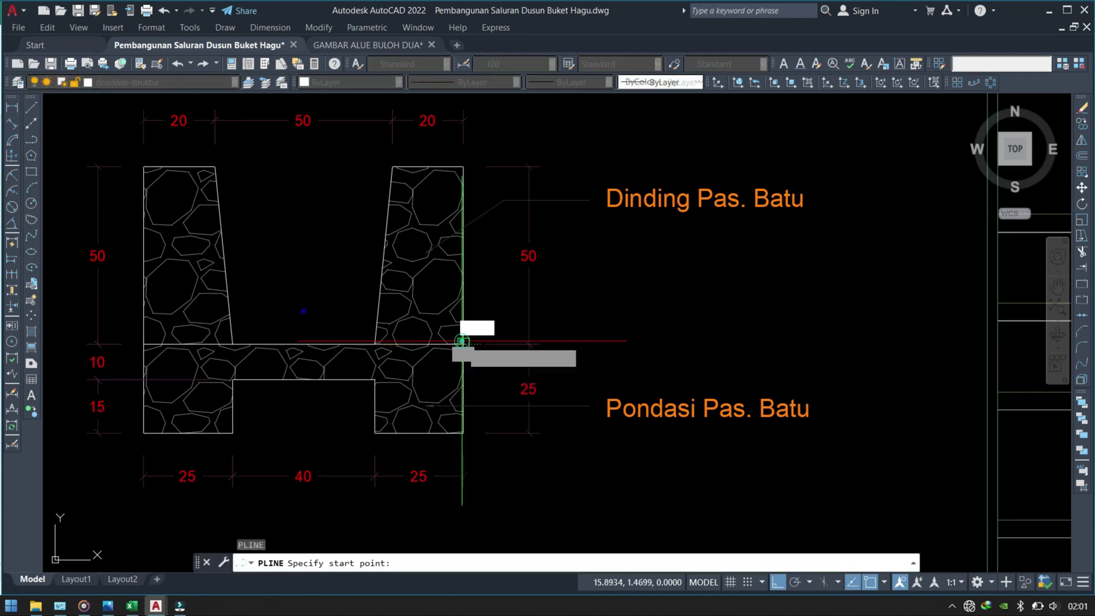
# Draw a 0.5-long polyline from the right wall's outer corner
pyautogui.click(465, 344)
pyautogui.press('Escape')
pyautogui.press('Return')
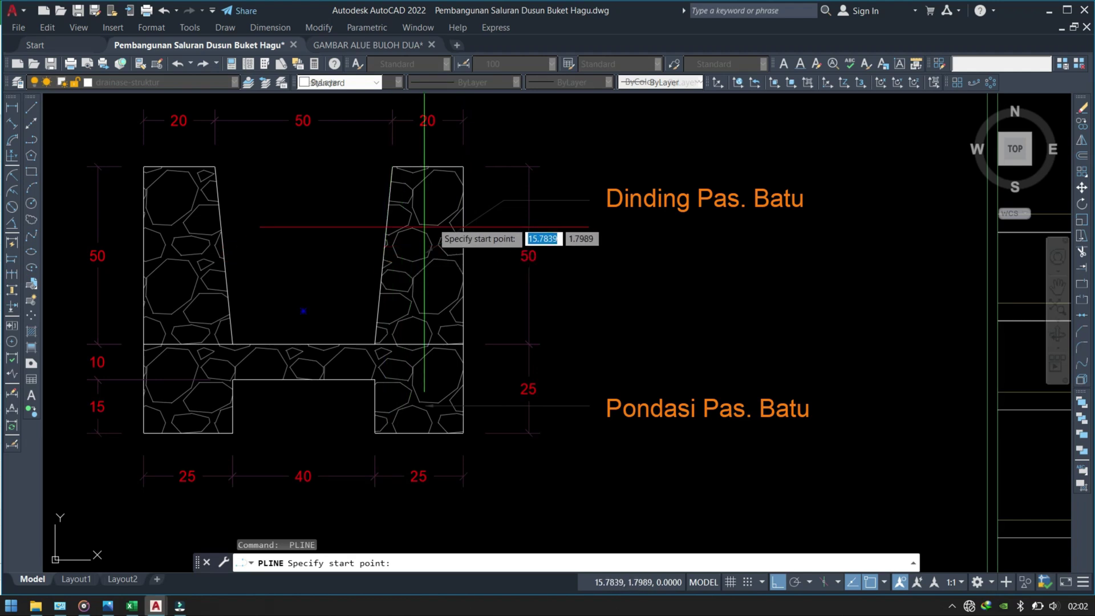
pyautogui.click(463, 345)
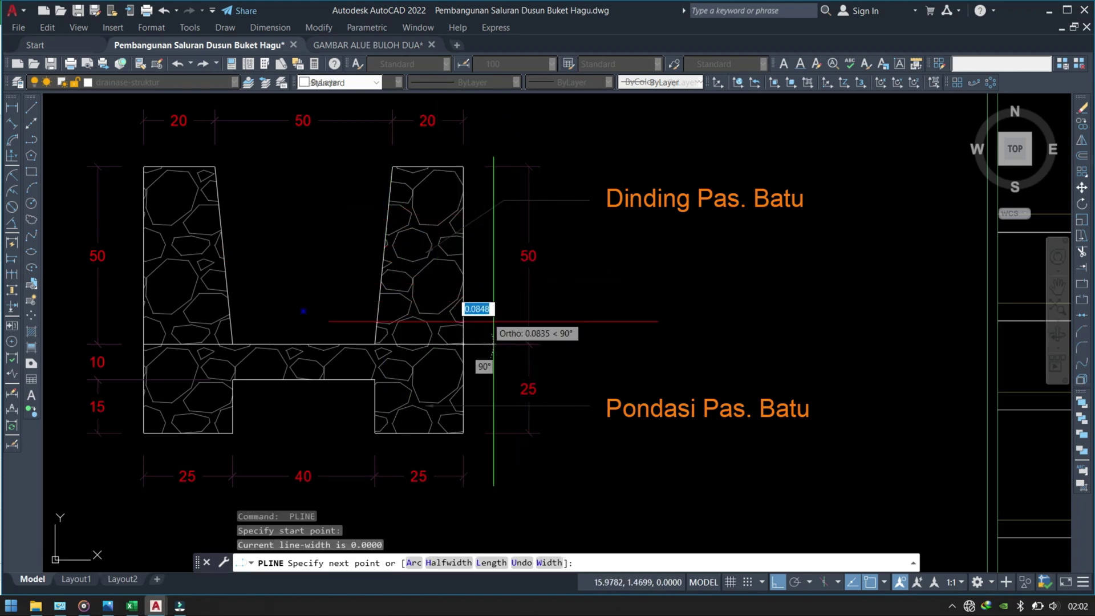
pyautogui.press('Escape')
pyautogui.press('Return')
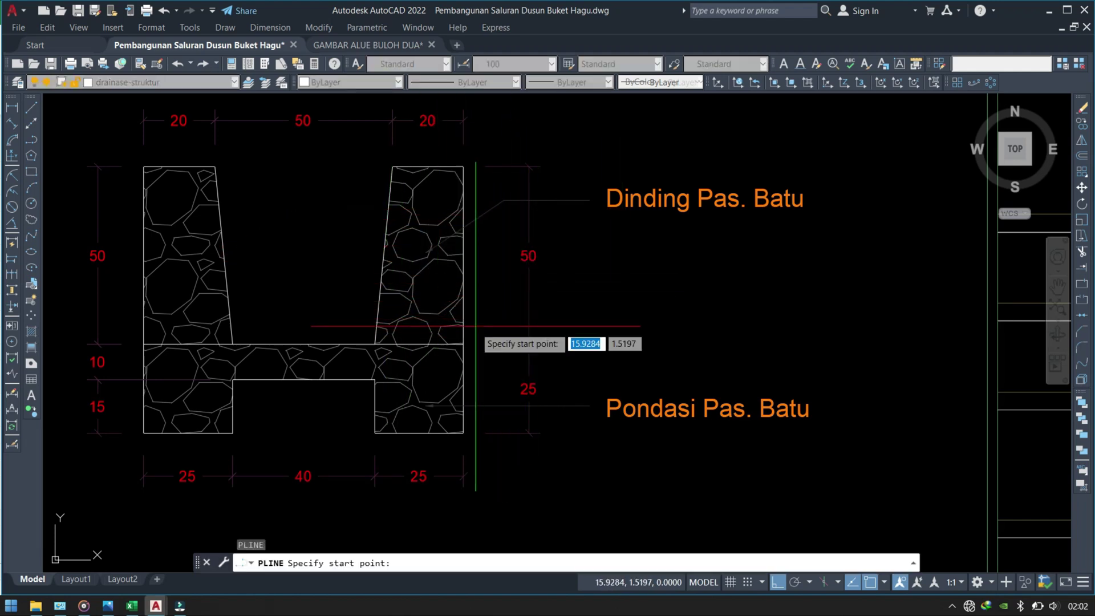
pyautogui.click(463, 345)
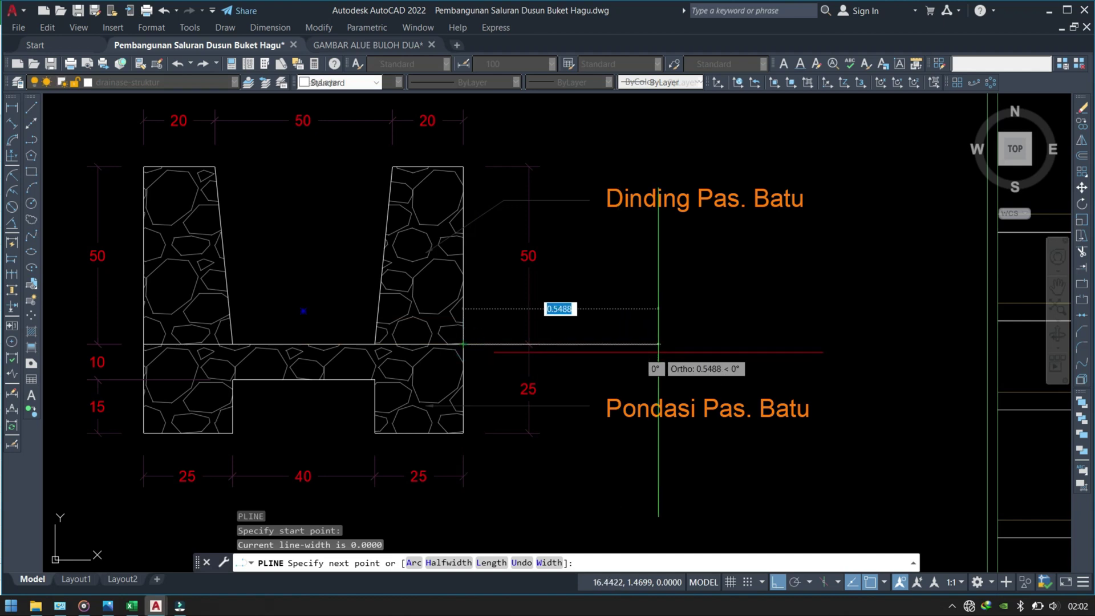
pyautogui.write('.5')
pyautogui.press('Return')
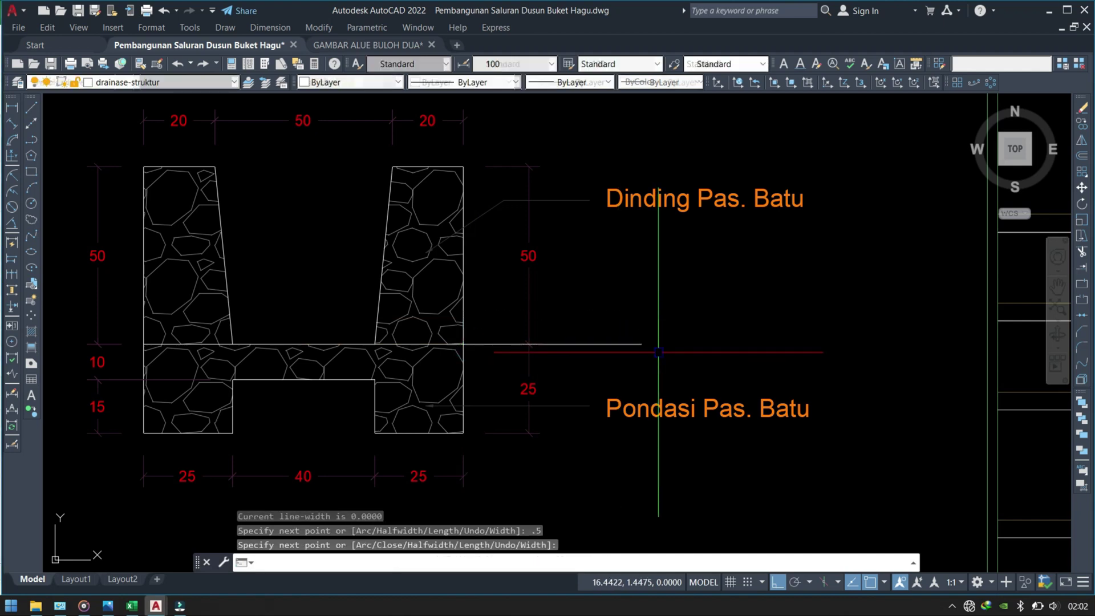
pyautogui.press('Return')
# Move the new polyline up beside the right wall
pyautogui.click(650, 365)
pyautogui.click(621, 316)
pyautogui.write('m')
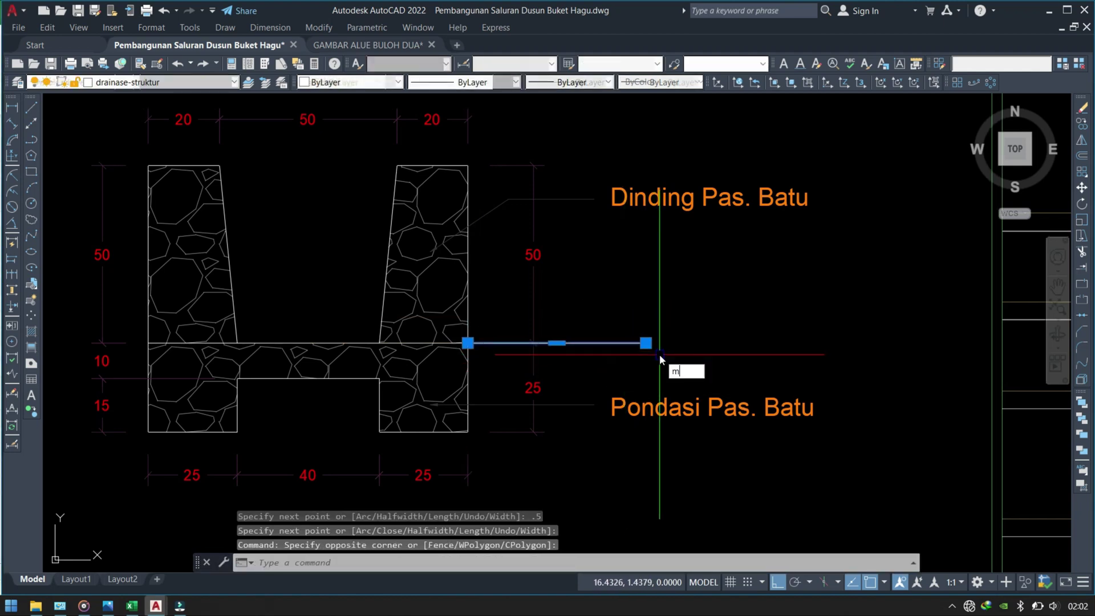
pyautogui.press('Return')
pyautogui.click(685, 294)
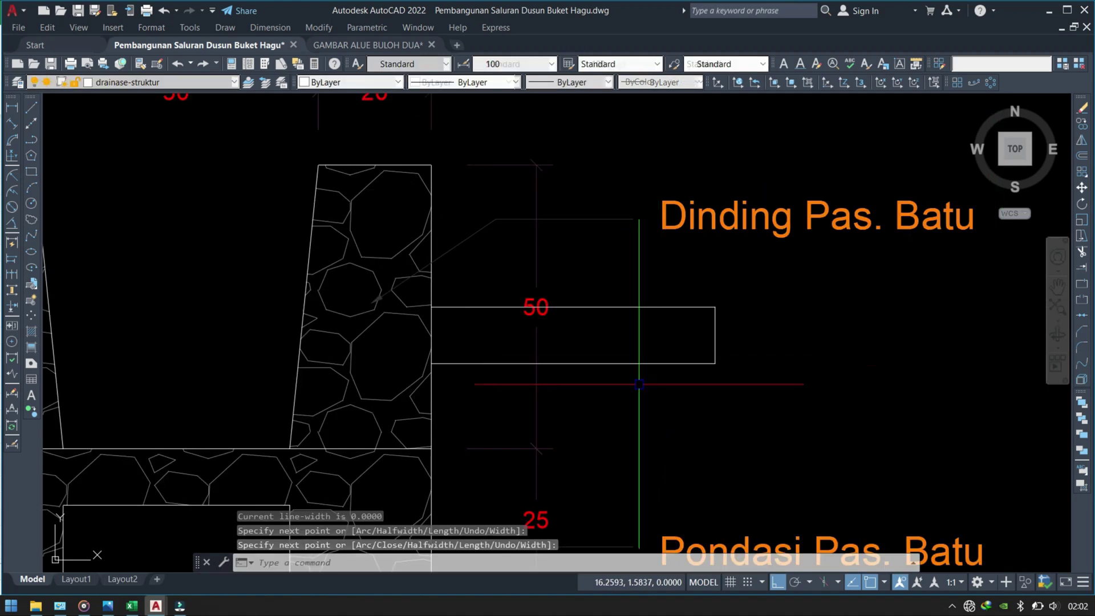
# Start HATCH and pick the strip beside the right wall as the hatch area
pyautogui.write('h')
pyautogui.press('Return')
pyautogui.click(615, 122)
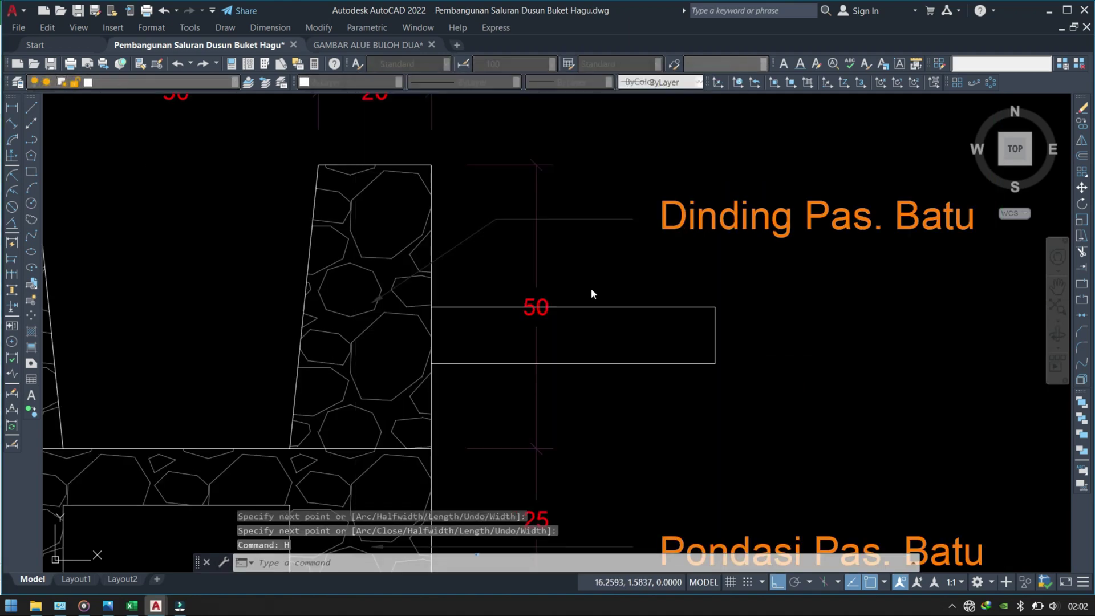
pyautogui.click(599, 348)
# Choose the NET3 hatch pattern for the strip and preview it
pyautogui.press('Return')
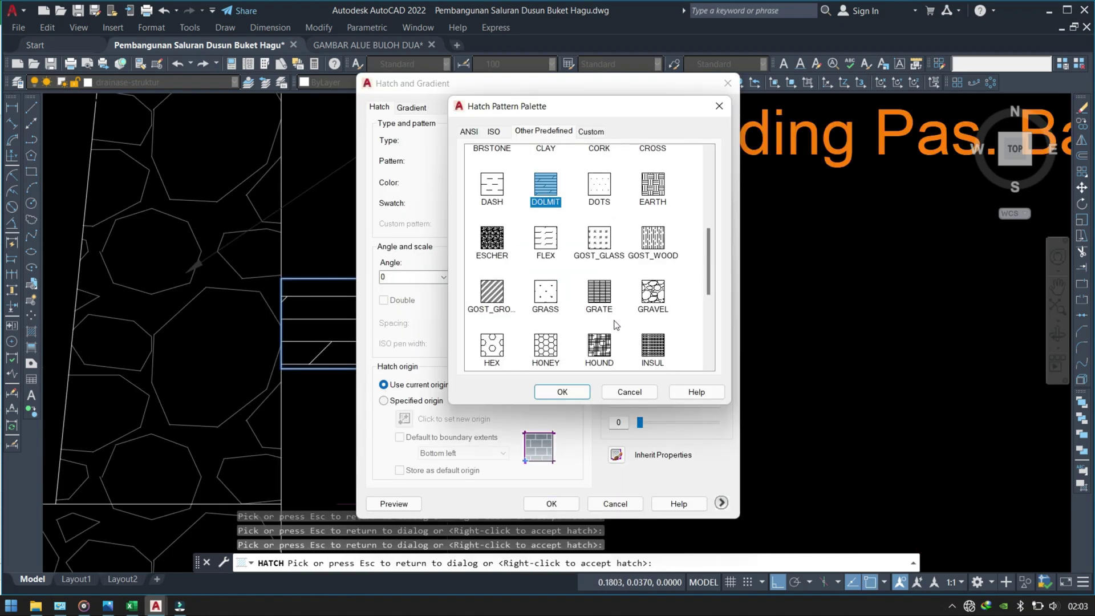
pyautogui.scroll(-3, 616, 325)
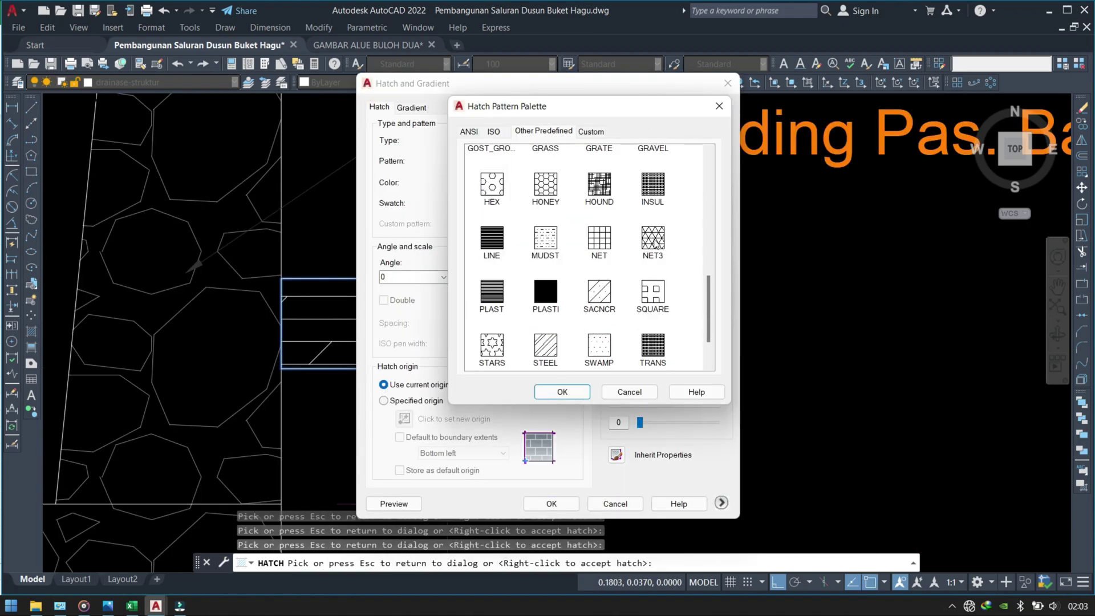
pyautogui.click(581, 392)
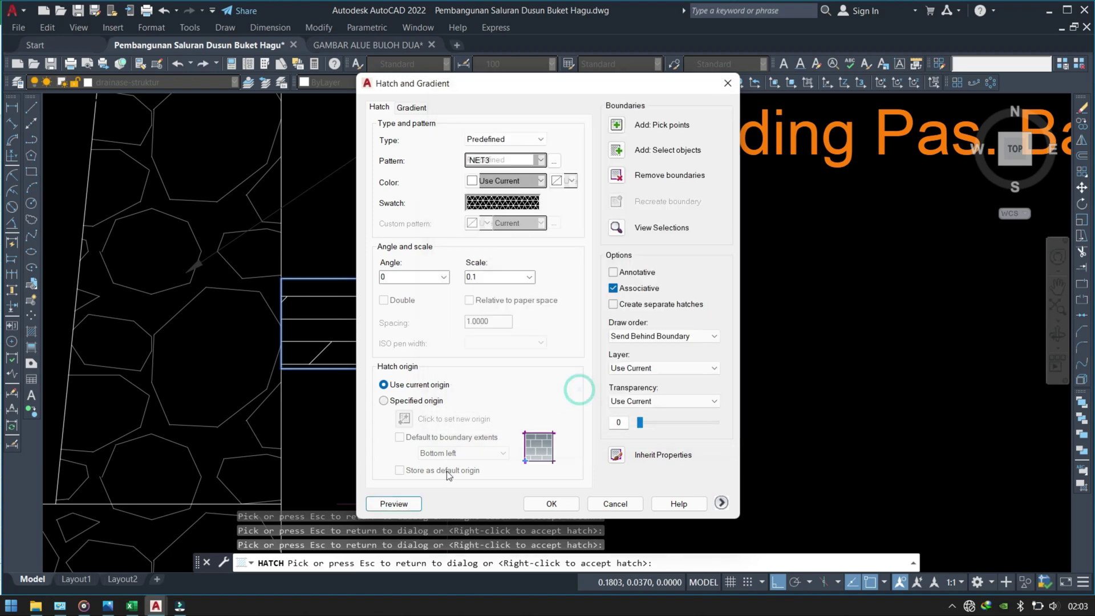
pyautogui.click(411, 495)
pyautogui.press('Escape')
pyautogui.click(480, 281)
pyautogui.write('0.4')
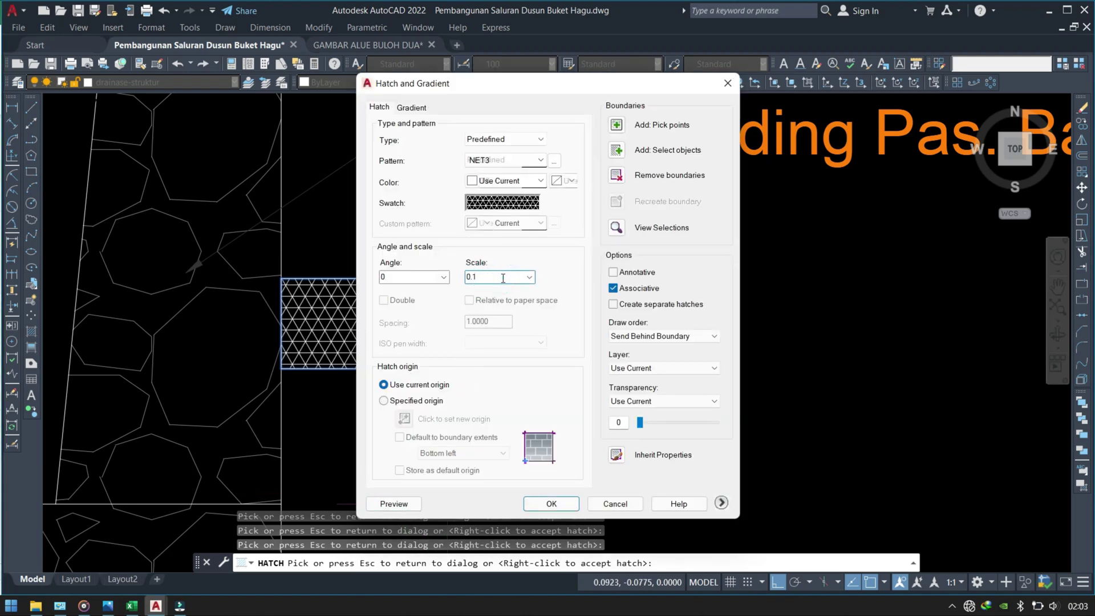
pyautogui.click(402, 504)
pyautogui.press('Escape')
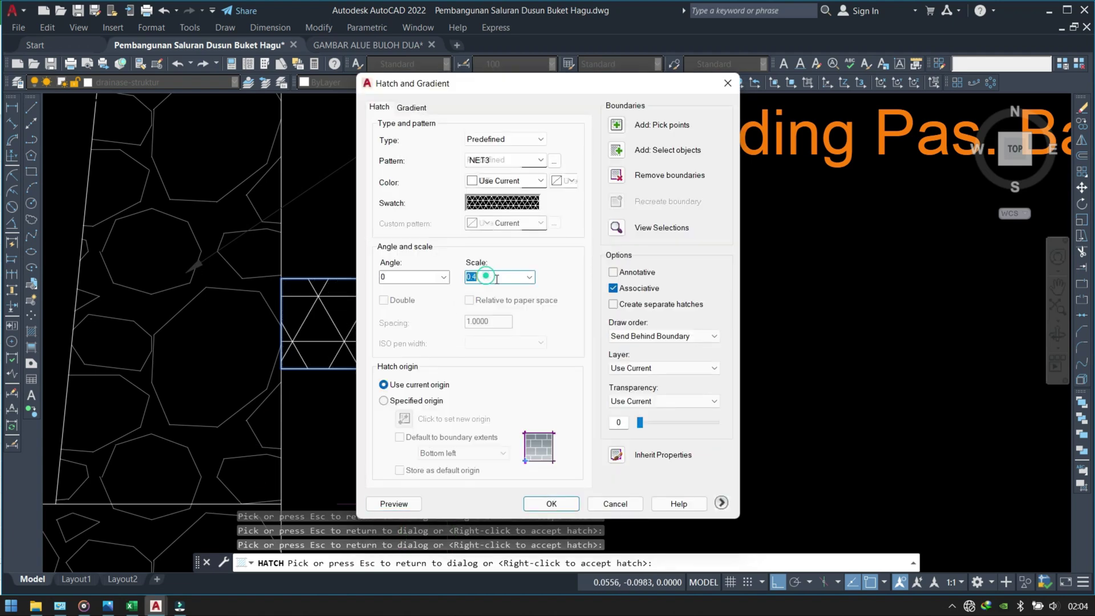
# Set the hatch scale to 0.5 and apply the NET3 fill to the strip
pyautogui.press('BackSpace')
pyautogui.write('5')
pyautogui.click(408, 506)
pyautogui.press('Escape')
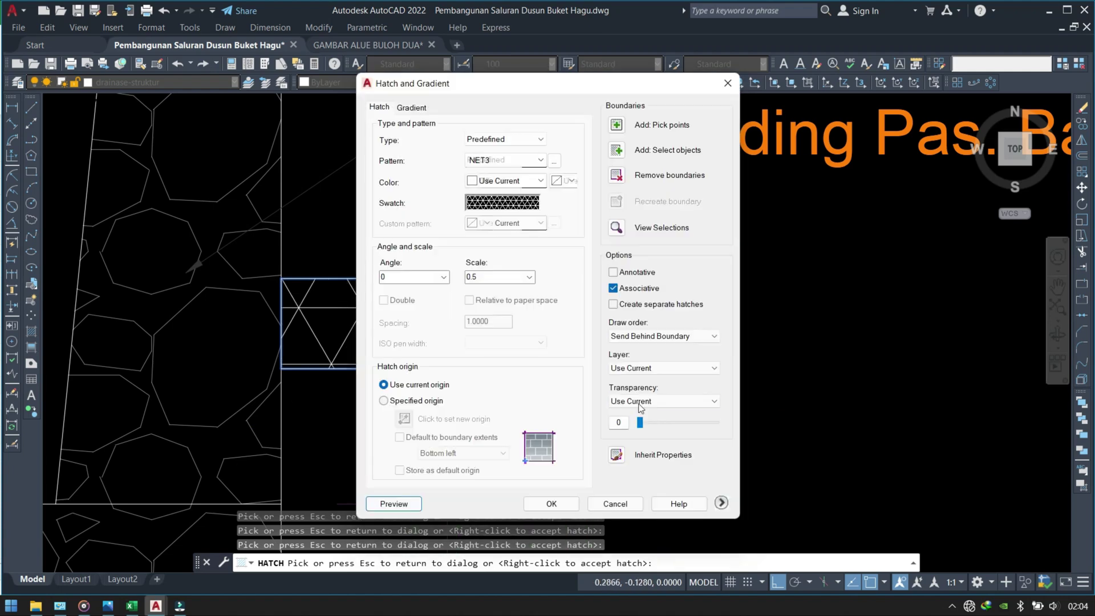
pyautogui.click(551, 504)
# Select the strip's two boundary lines
pyautogui.press('Escape')
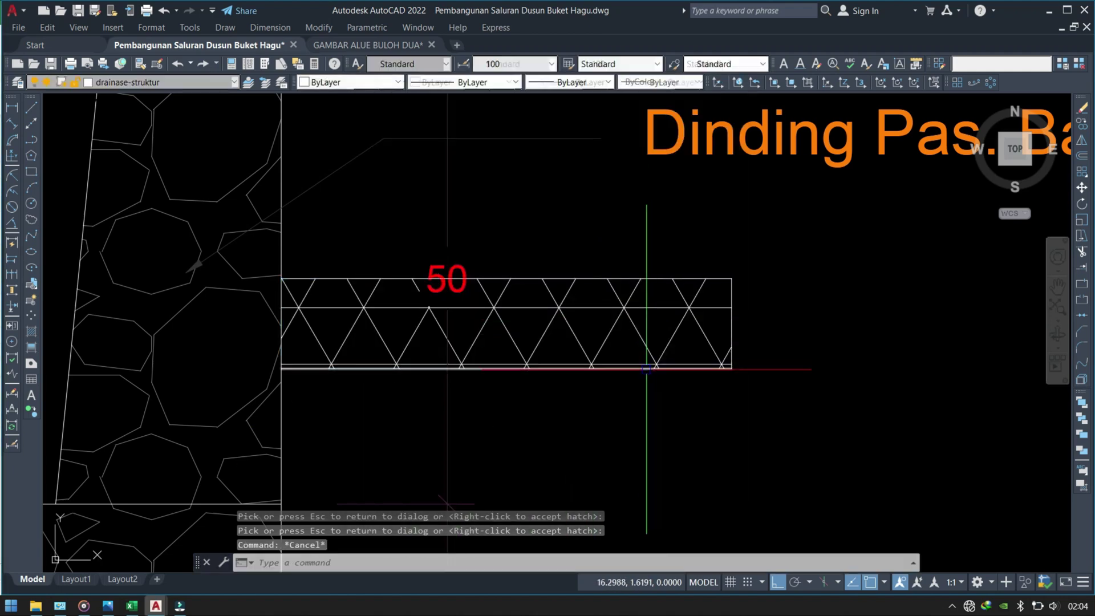
pyautogui.click(646, 370)
pyautogui.click(731, 337)
# Erase the strip's selected boundary lines
pyautogui.write('e')
pyautogui.press('Return')
pyautogui.scroll(-4, 741, 333)
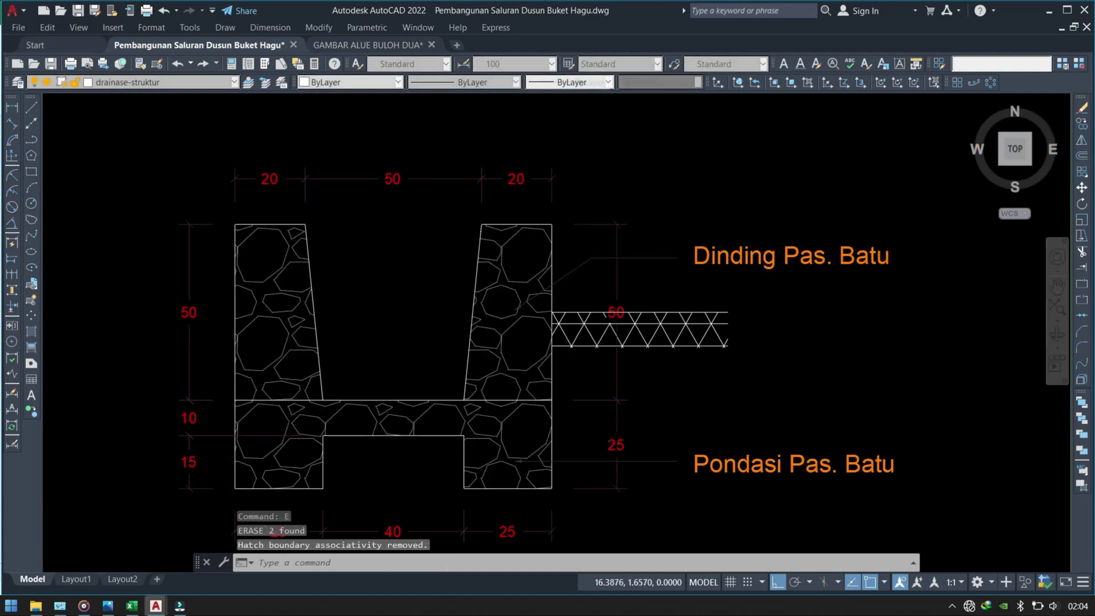
# Move the soil hatch to the Ars Warna layer, then to the ARS layer
pyautogui.click(746, 331)
pyautogui.click(599, 311)
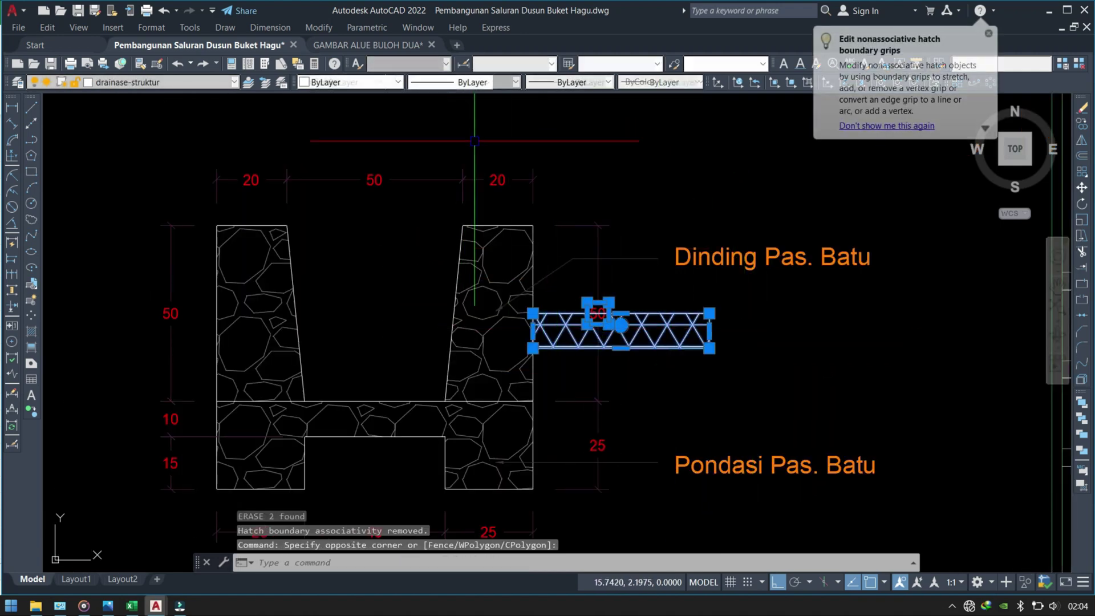
pyautogui.click(196, 82)
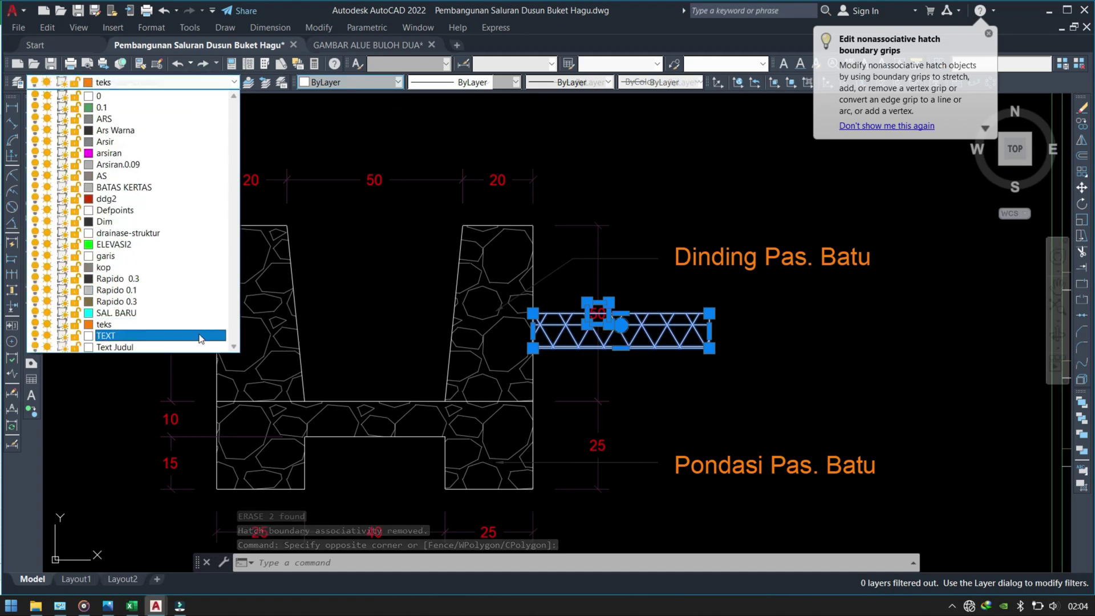
pyautogui.click(120, 130)
pyautogui.press('Escape')
pyautogui.scroll(4, 673, 360)
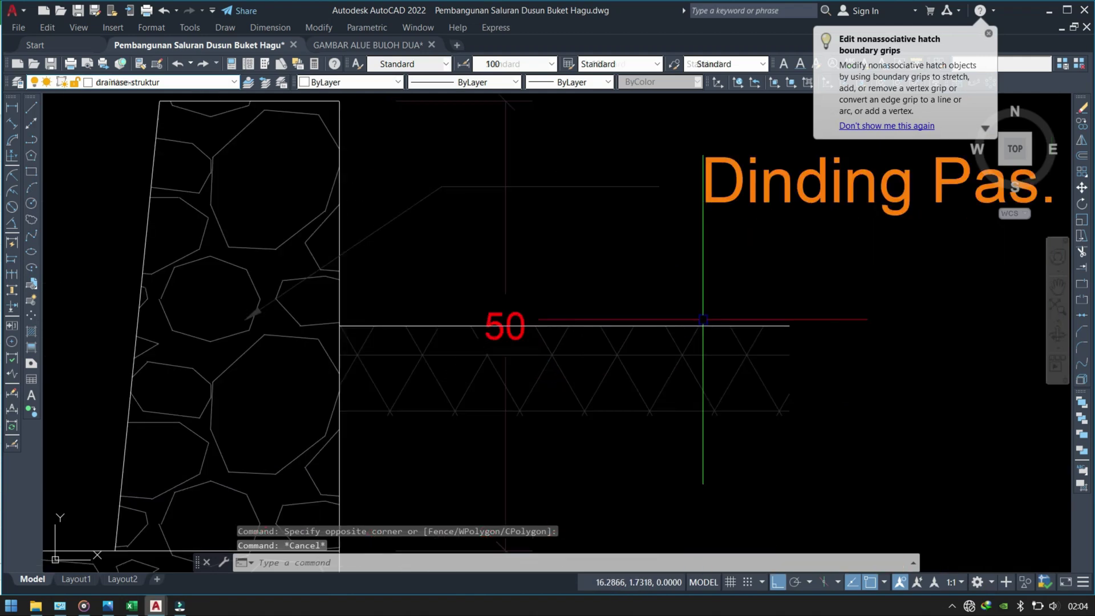
pyautogui.click(701, 323)
pyautogui.click(679, 435)
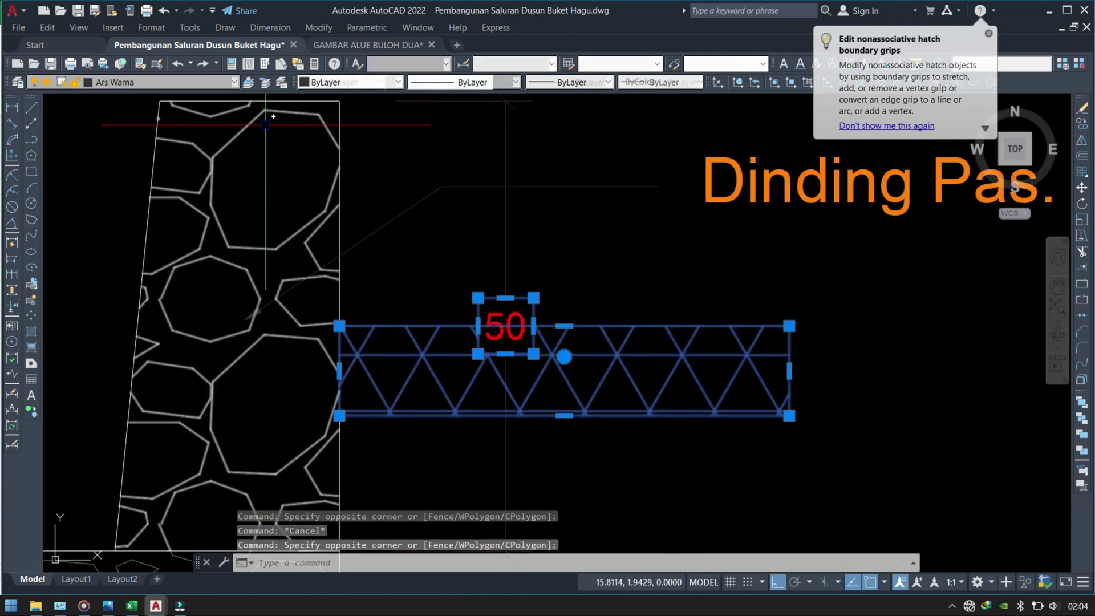
pyautogui.click(143, 82)
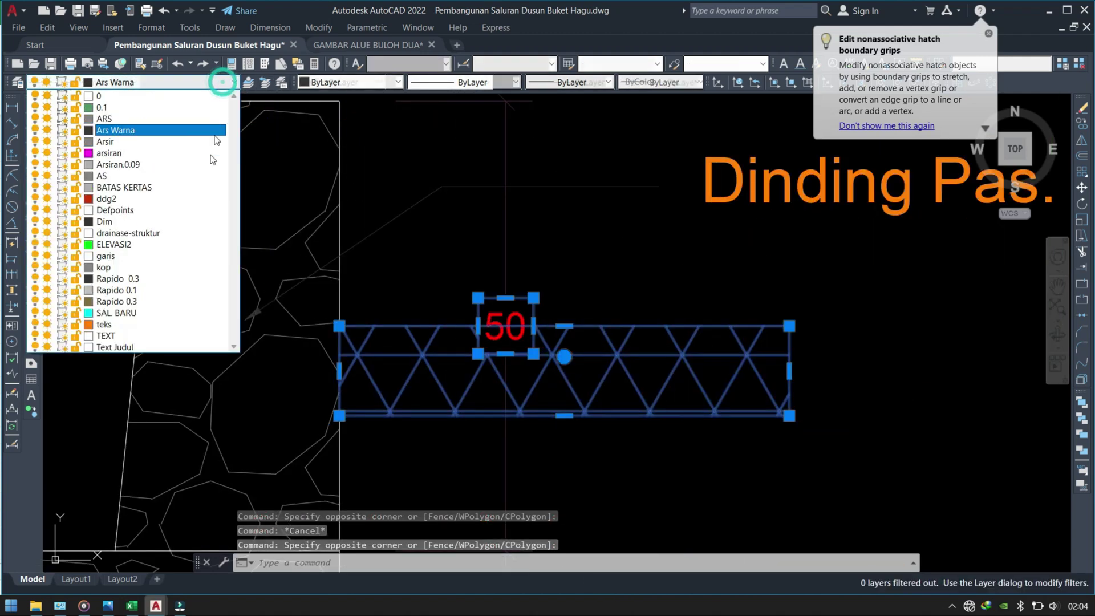
pyautogui.click(114, 119)
pyautogui.press('Escape')
# Mirror the soil hatch about the channel centreline, keeping the original
pyautogui.scroll(-5, 787, 369)
pyautogui.scroll(3, 829, 383)
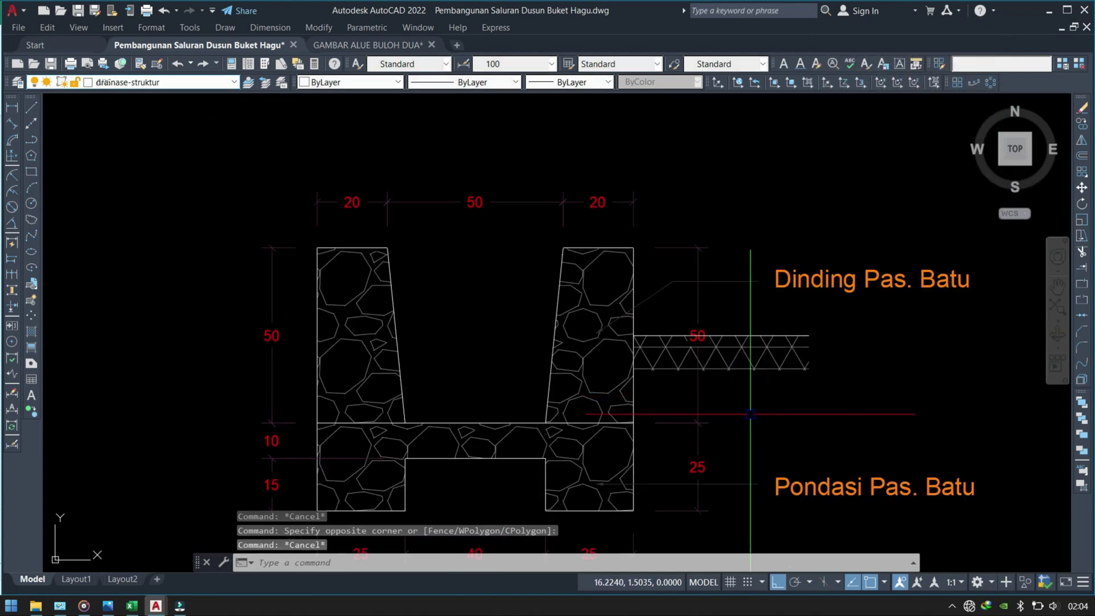
pyautogui.click(831, 318)
pyautogui.click(777, 397)
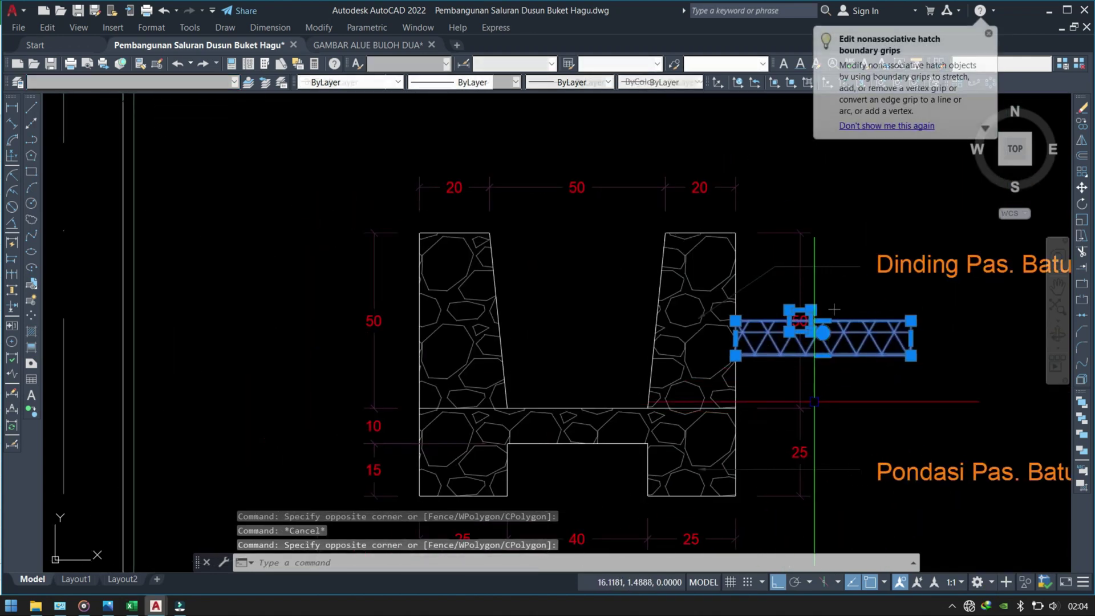
pyautogui.write('mi')
pyautogui.press('Return')
pyautogui.moveTo(488, 422); pyautogui.dragTo(590, 406, button='middle')
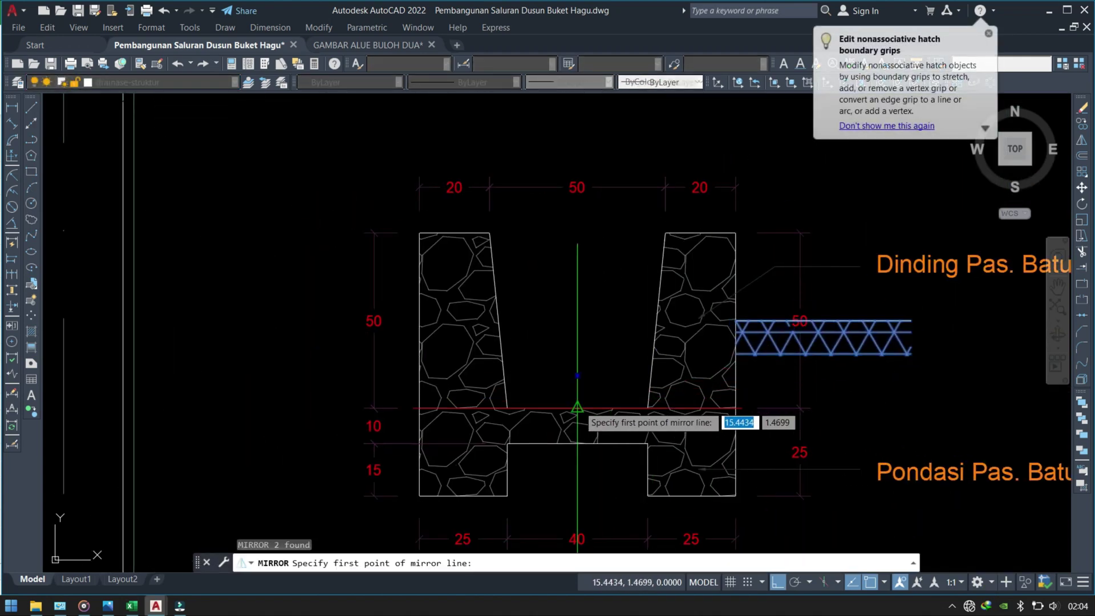
pyautogui.click(577, 403)
pyautogui.click(582, 295)
pyautogui.press('Return')
# Erase the leftover extra object
pyautogui.write('e')
pyautogui.press('Return')
pyautogui.scroll(-1, 440, 308)
# Trace the inner U outline as a polyline over wall tops, sloped faces and trench floor
pyautogui.write('pl')
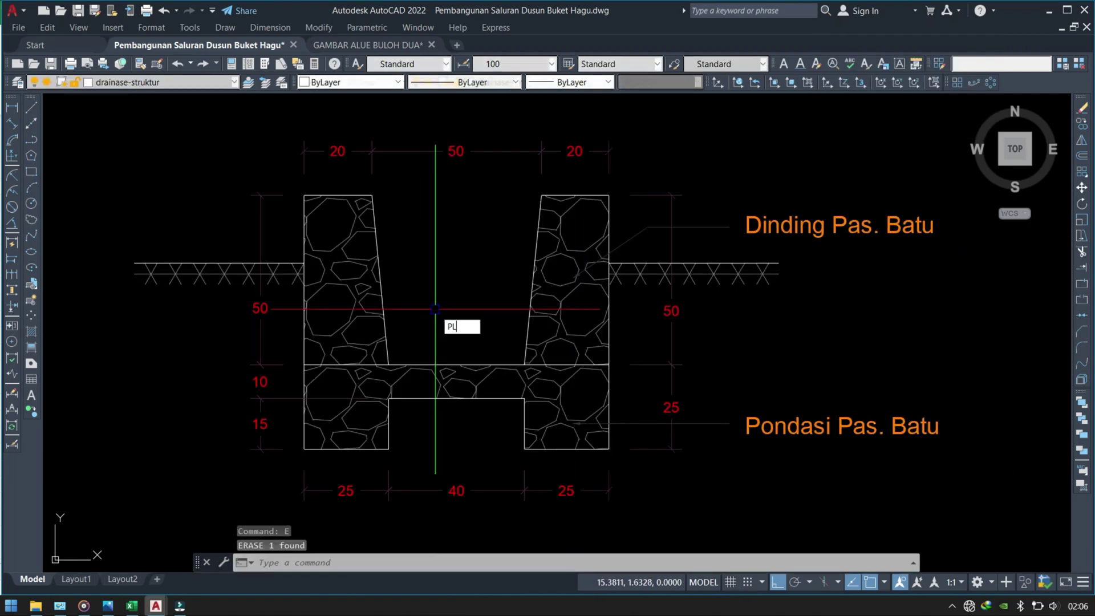
pyautogui.press('Return')
pyautogui.click(304, 195)
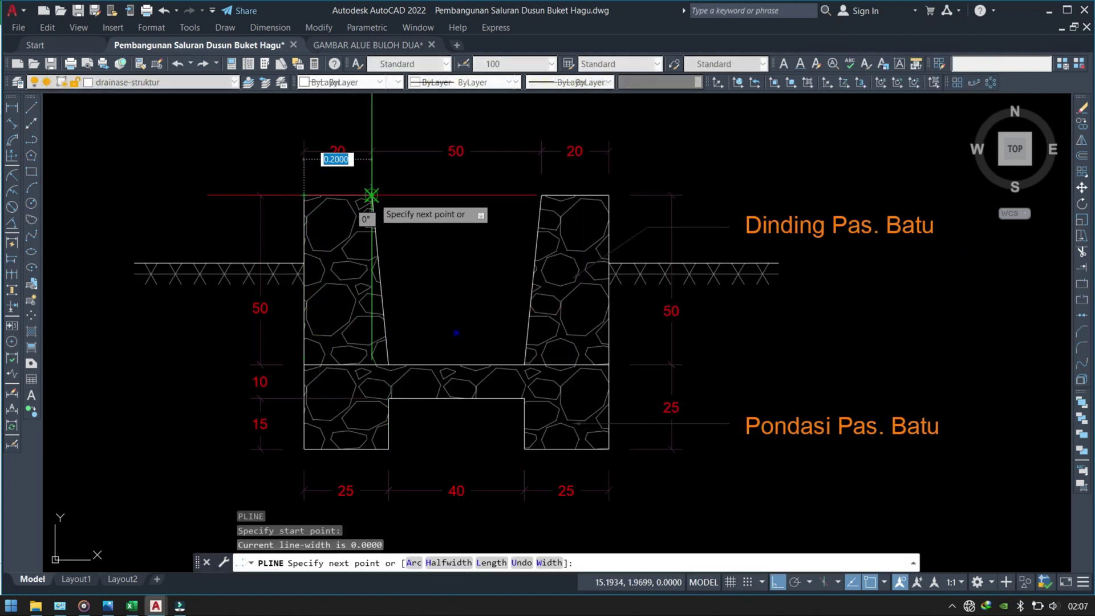
pyautogui.click(373, 196)
pyautogui.click(388, 364)
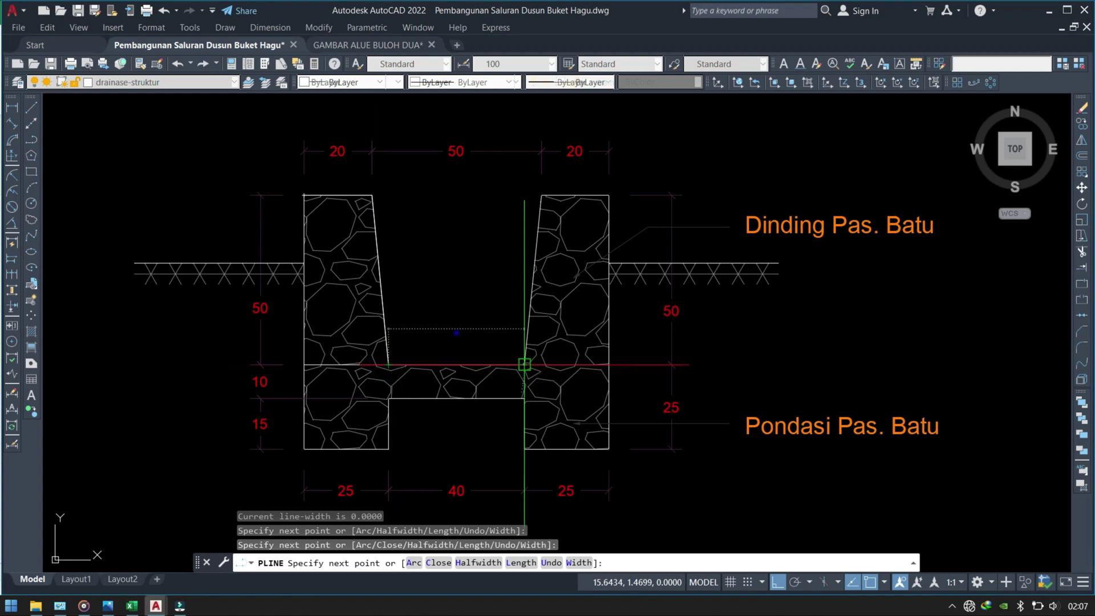
pyautogui.click(525, 364)
pyautogui.click(541, 195)
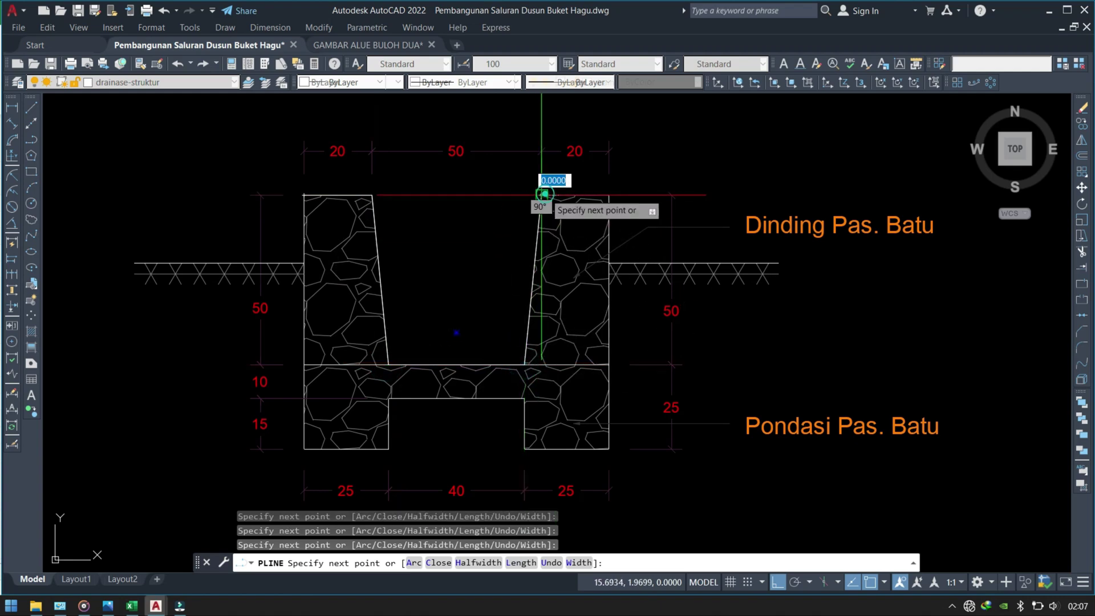
pyautogui.click(611, 193)
pyautogui.press('Escape')
# Copy properties onto the inner outline with MATCHPROP
pyautogui.click(609, 337)
pyautogui.moveTo(565, 376)
pyautogui.mouseDown(button='middle')
pyautogui.moveTo(590, 371)
pyautogui.moveTo(592, 339)
pyautogui.mouseUp(button='middle')
pyautogui.press('Escape')
pyautogui.click(603, 367)
pyautogui.write('MA')
pyautogui.press('Return')
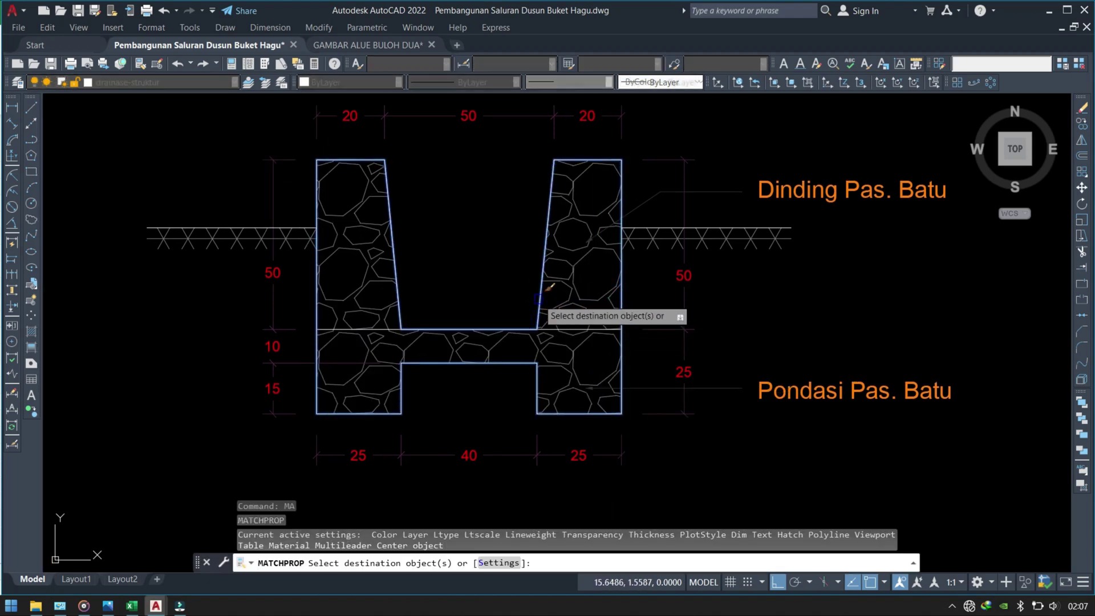
pyautogui.click(543, 298)
pyautogui.press('Escape')
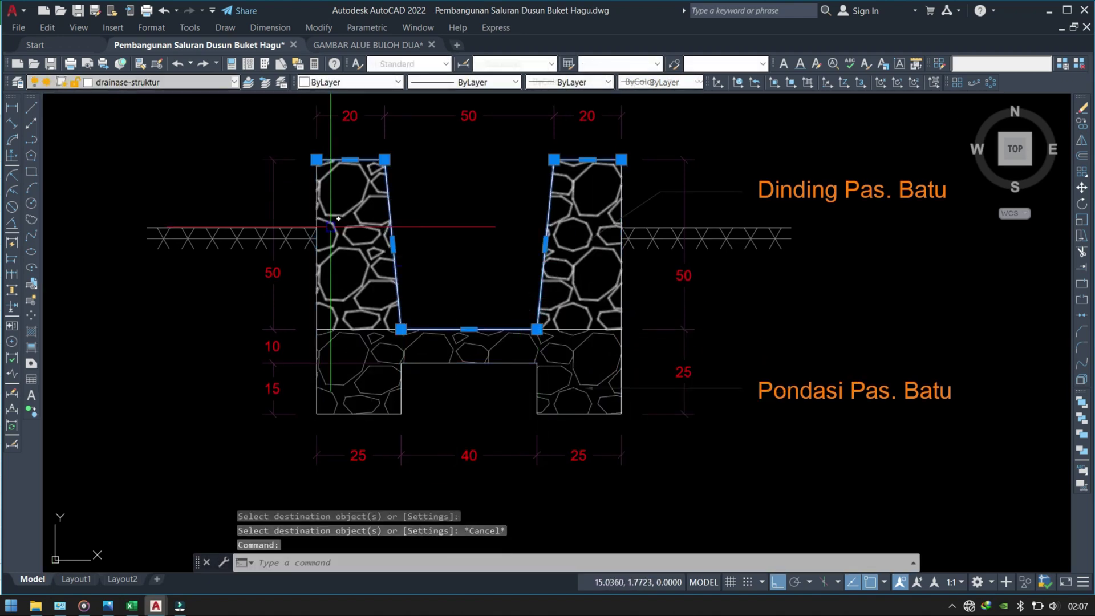
pyautogui.write('PE')
# Give the inner outline polyline a width of 0.01
pyautogui.press('Return')
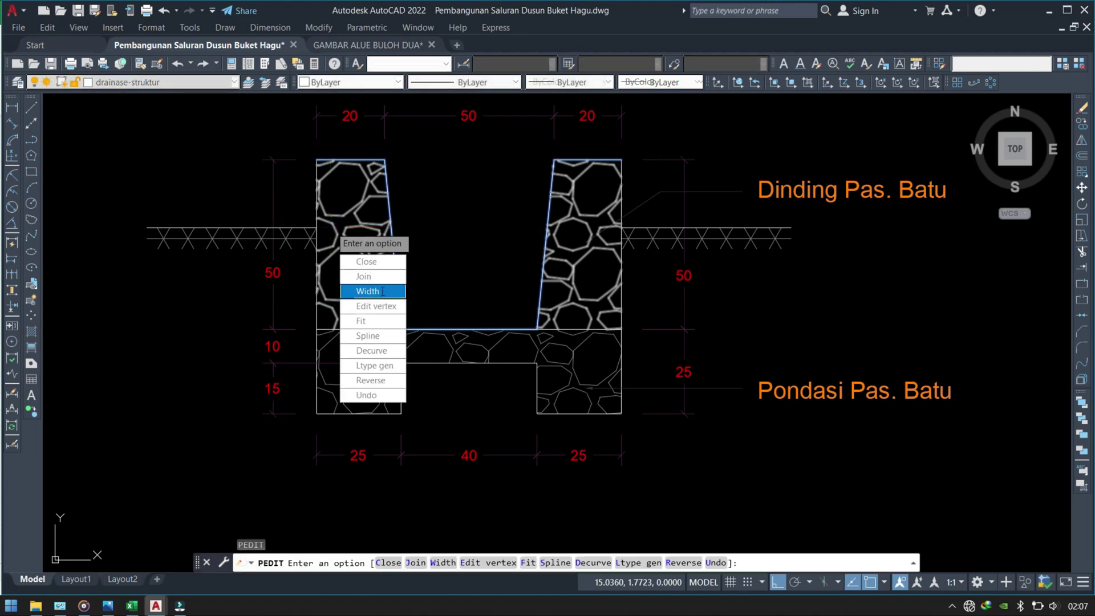
pyautogui.click(382, 291)
pyautogui.press('Return')
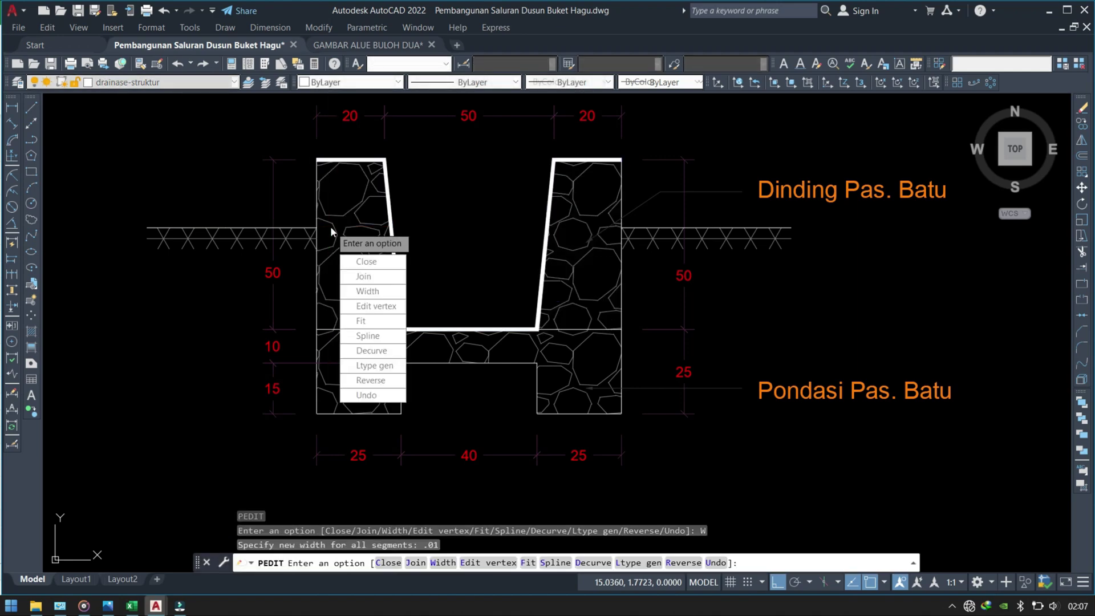
pyautogui.press('Escape')
pyautogui.press('Escape')
pyautogui.scroll(-4, 648, 278)
# Copy the Dinding Pas. Batu label and leader straight down
pyautogui.scroll(2, 649, 278)
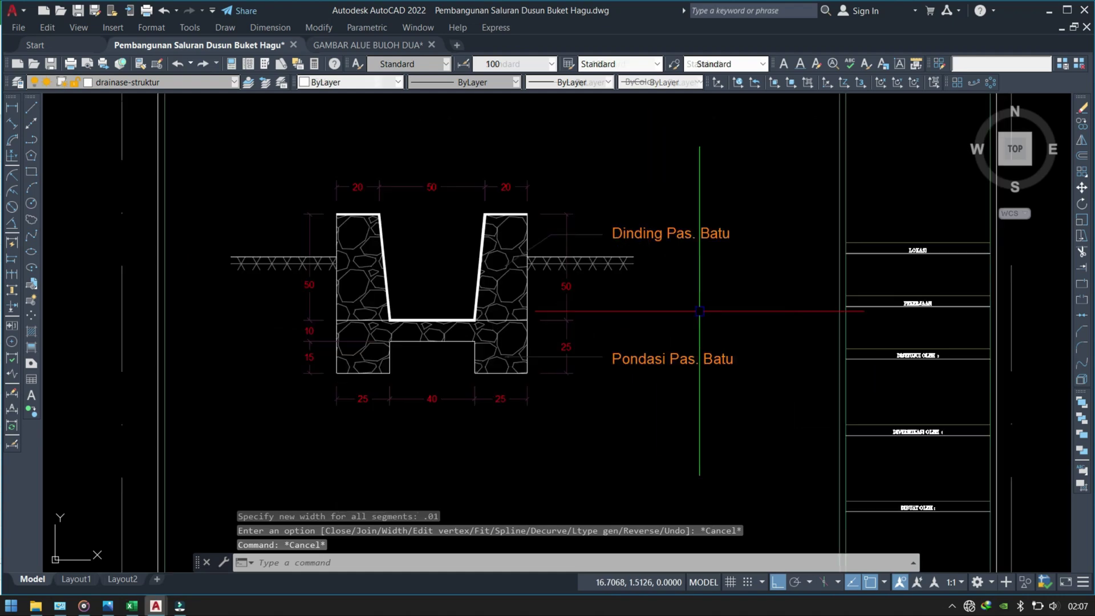
pyautogui.scroll(3, 696, 308)
pyautogui.click(595, 262)
pyautogui.moveTo(626, 266); pyautogui.dragTo(614, 253, button='middle')
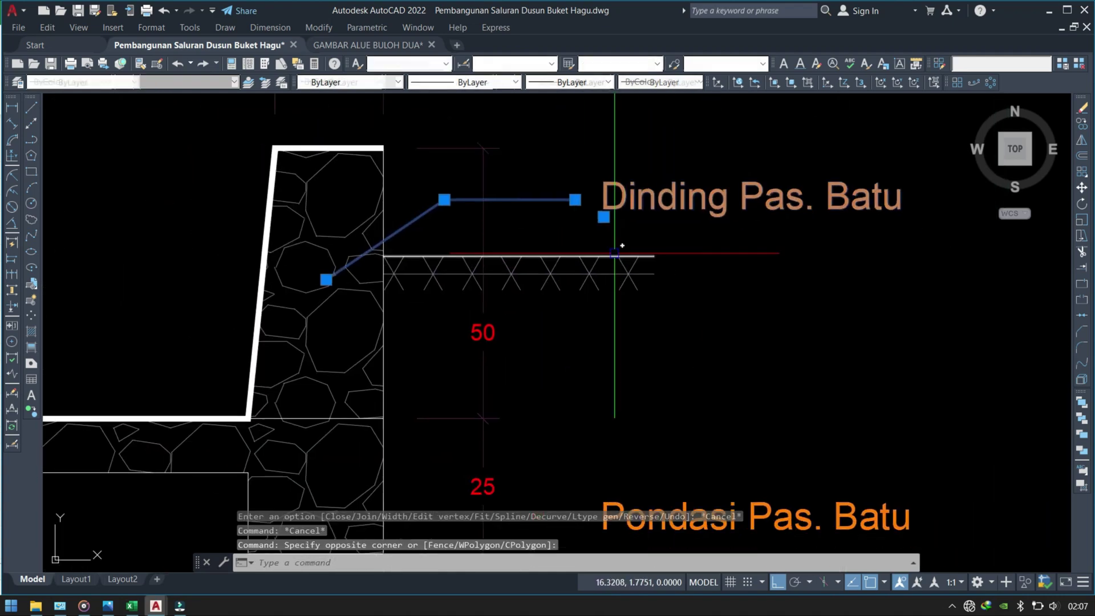
pyautogui.write('co')
pyautogui.press('Return')
pyautogui.click(692, 228)
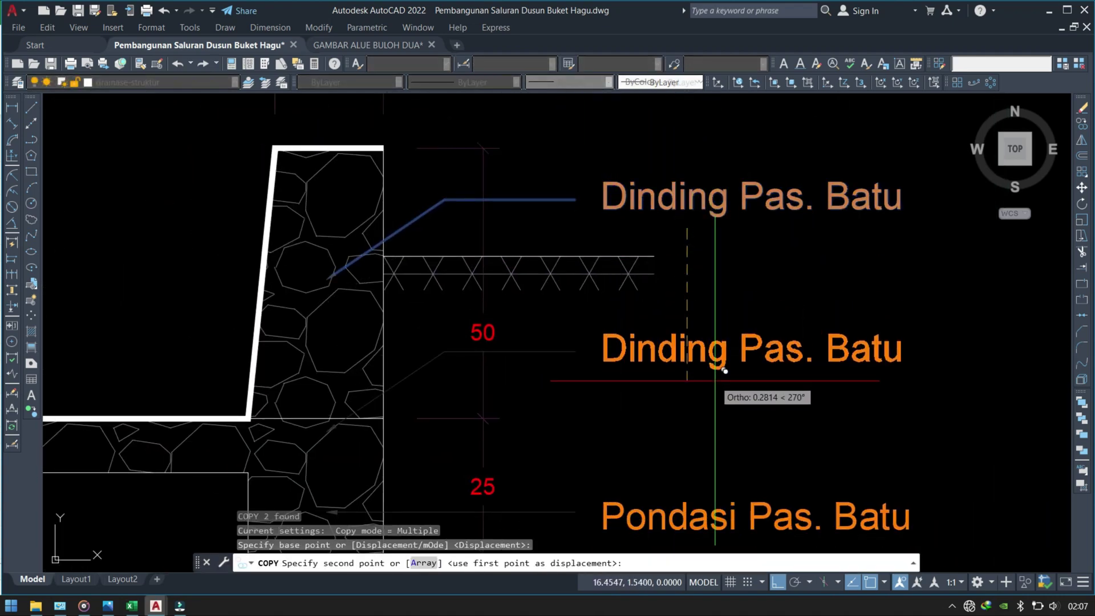
pyautogui.click(715, 381)
pyautogui.press('Escape')
# Stretch the copied leader's arrow onto the inner wall line
pyautogui.click(430, 375)
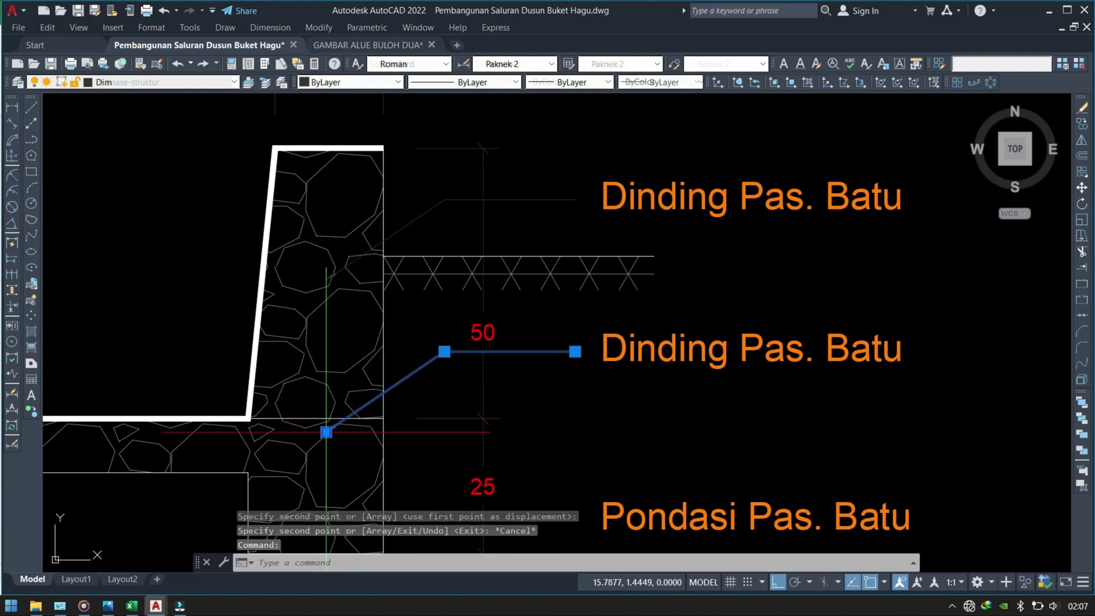
pyautogui.click(326, 432)
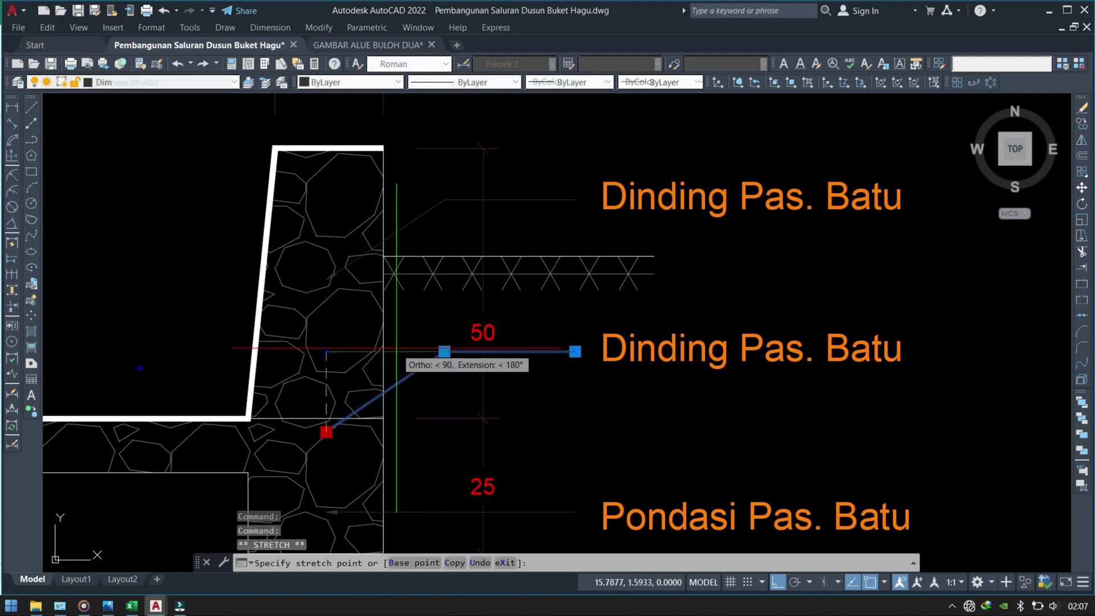
pyautogui.scroll(4, 325, 353)
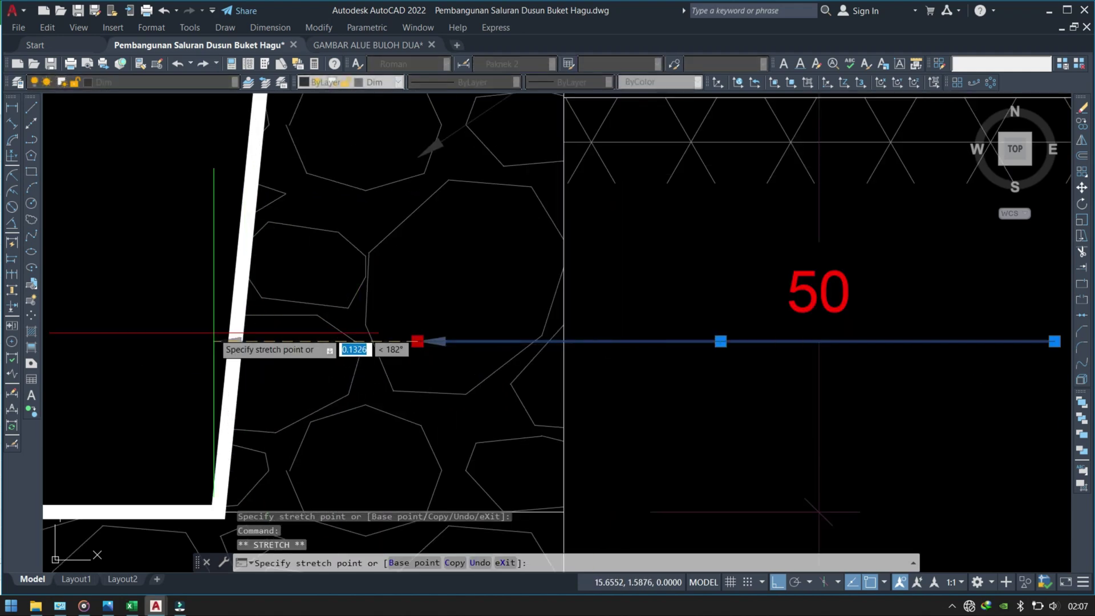
pyautogui.scroll(3, 214, 333)
pyautogui.press('Escape')
pyautogui.moveTo(245, 347); pyautogui.dragTo(201, 397)
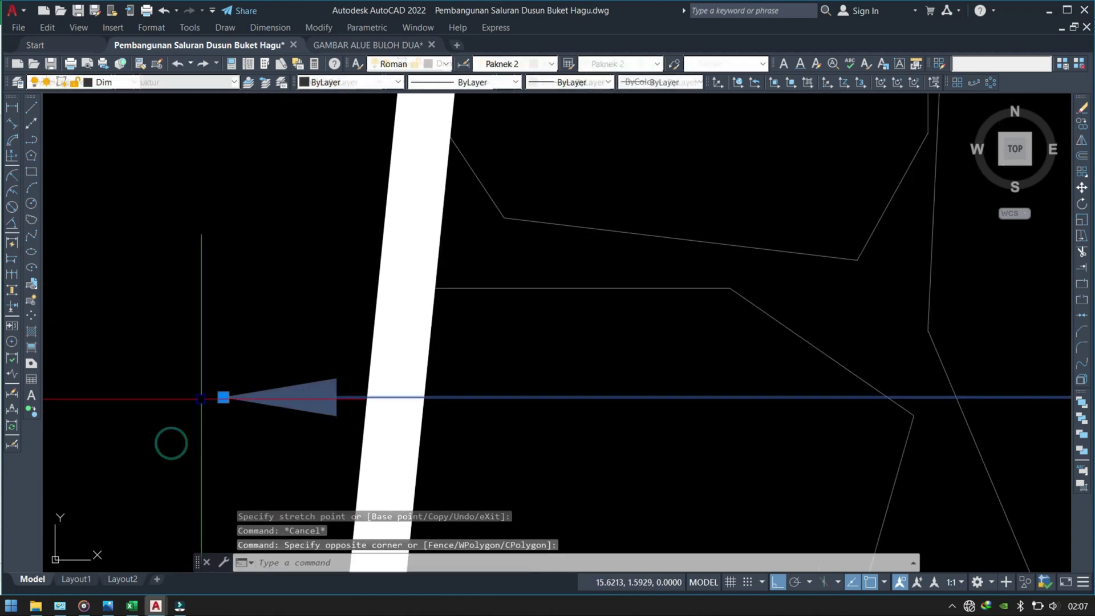
pyautogui.click(223, 397)
pyautogui.scroll(-5, 295, 388)
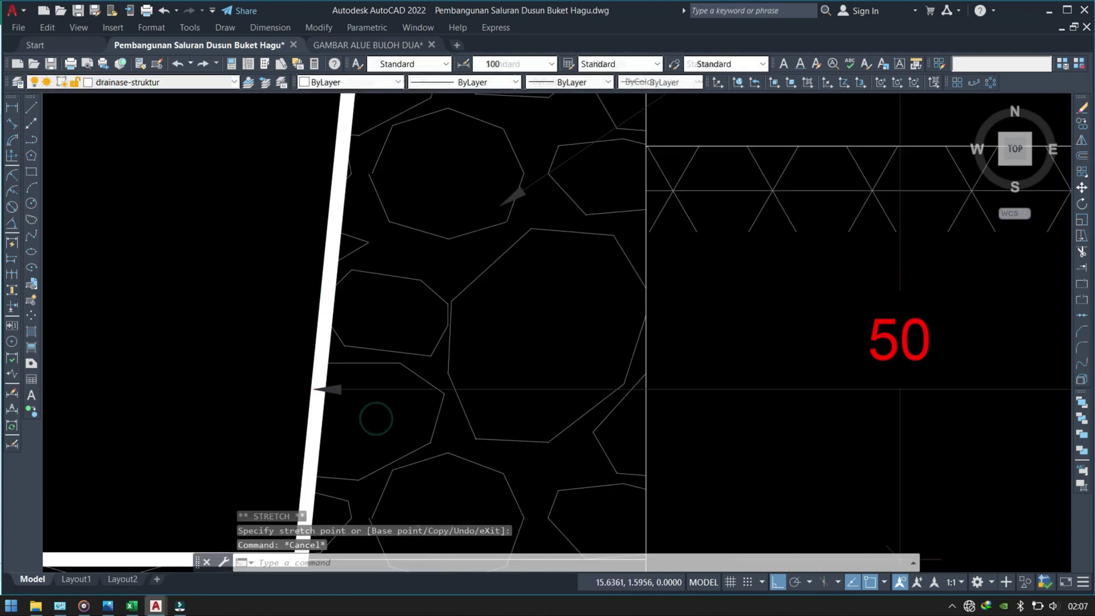
pyautogui.scroll(-5, 376, 418)
pyautogui.scroll(-3, 560, 386)
# Change the middle label's text to 'Plesteran Dinding'
pyautogui.write('ED')
pyautogui.press('Return')
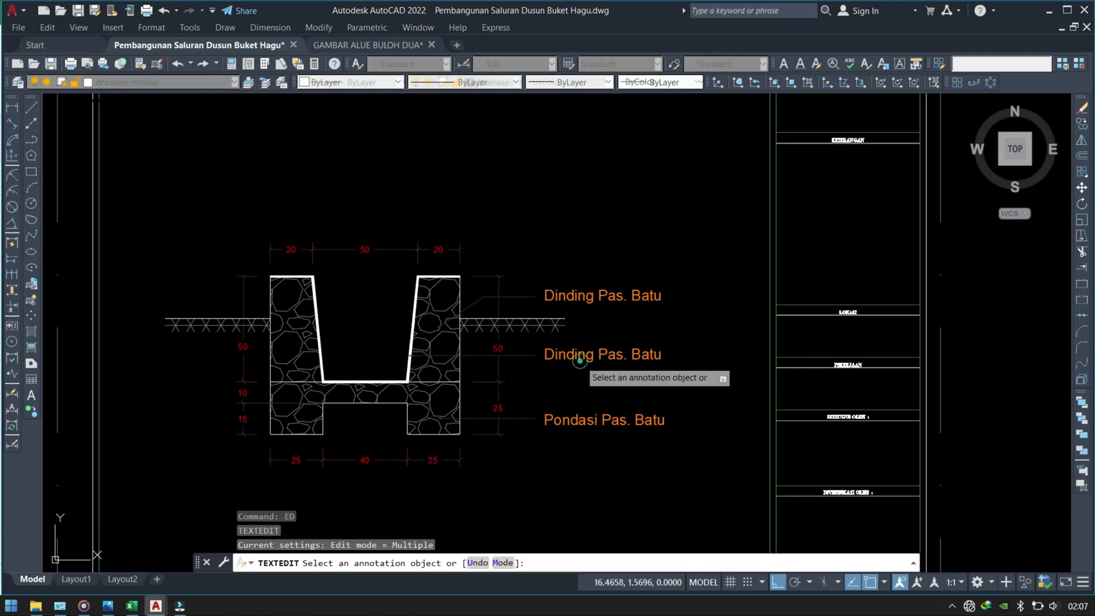
pyautogui.click(579, 360)
pyautogui.write('p')
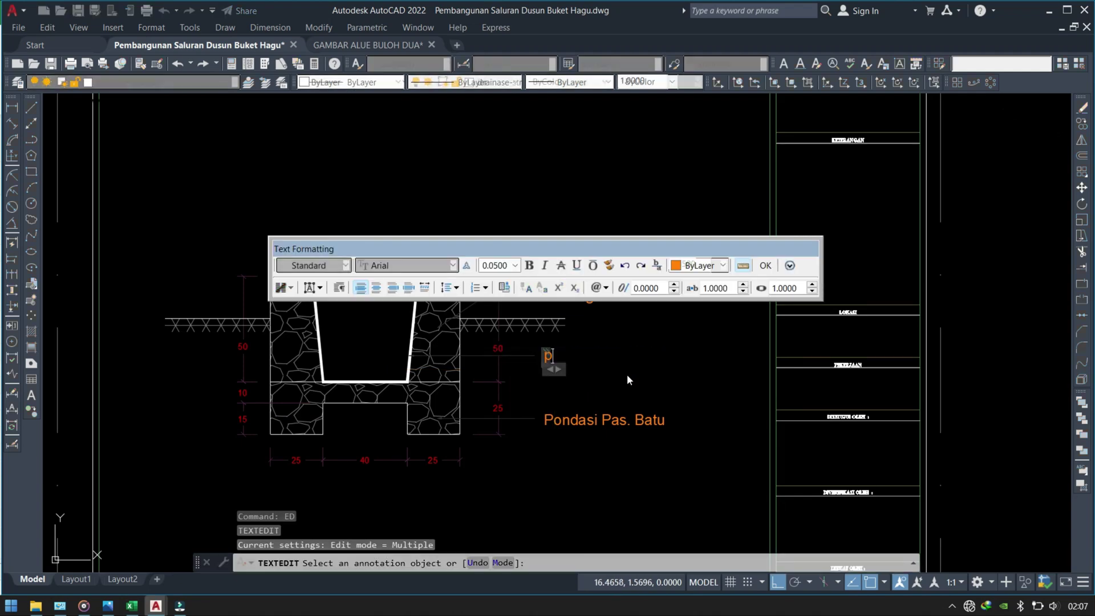
pyautogui.write('LESTRE')
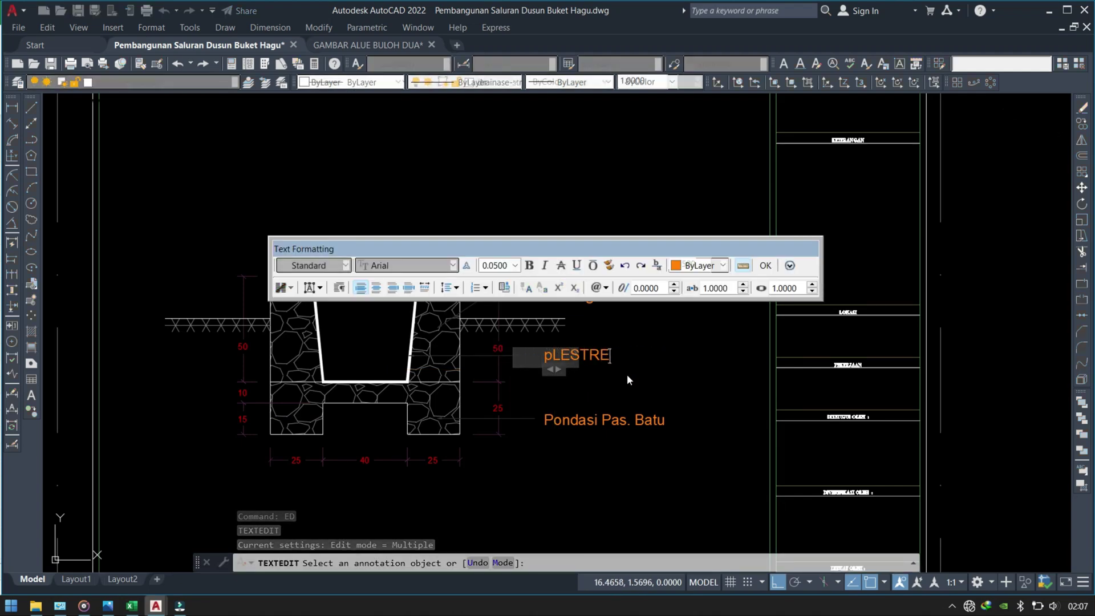
pyautogui.press('BackSpace')
pyautogui.press('BackSpace')
pyautogui.press('BackSpace')
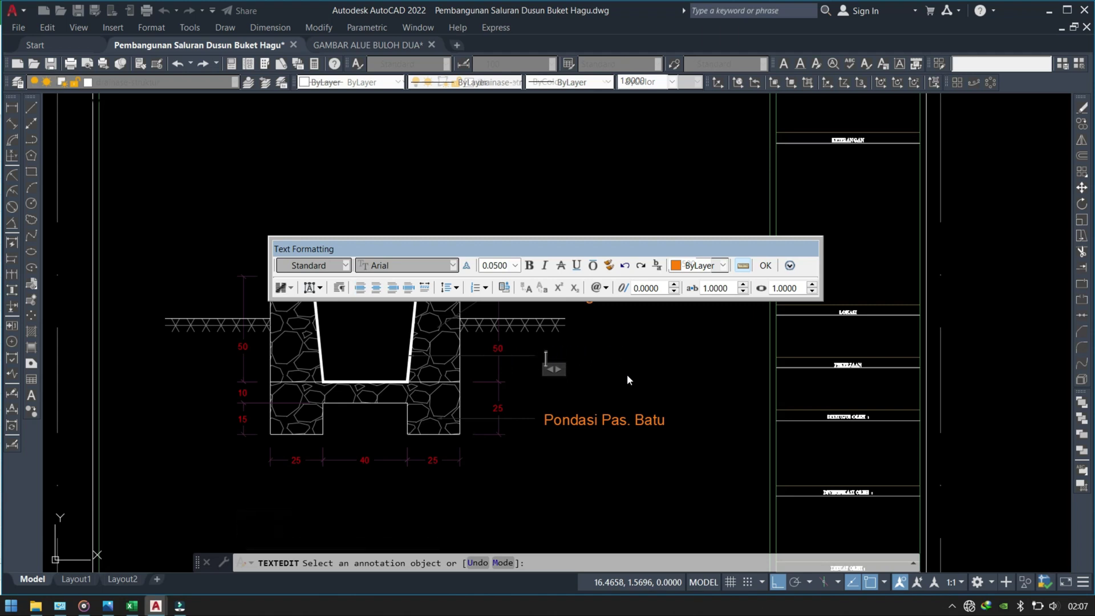
pyautogui.write('Ples')
pyautogui.write('teran D')
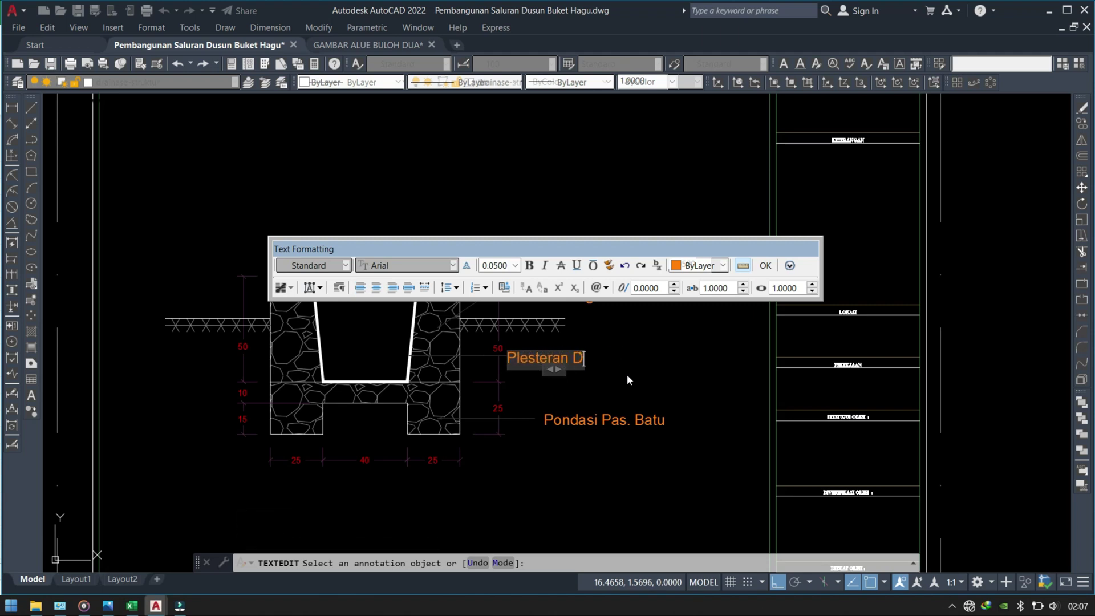
pyautogui.write('inding')
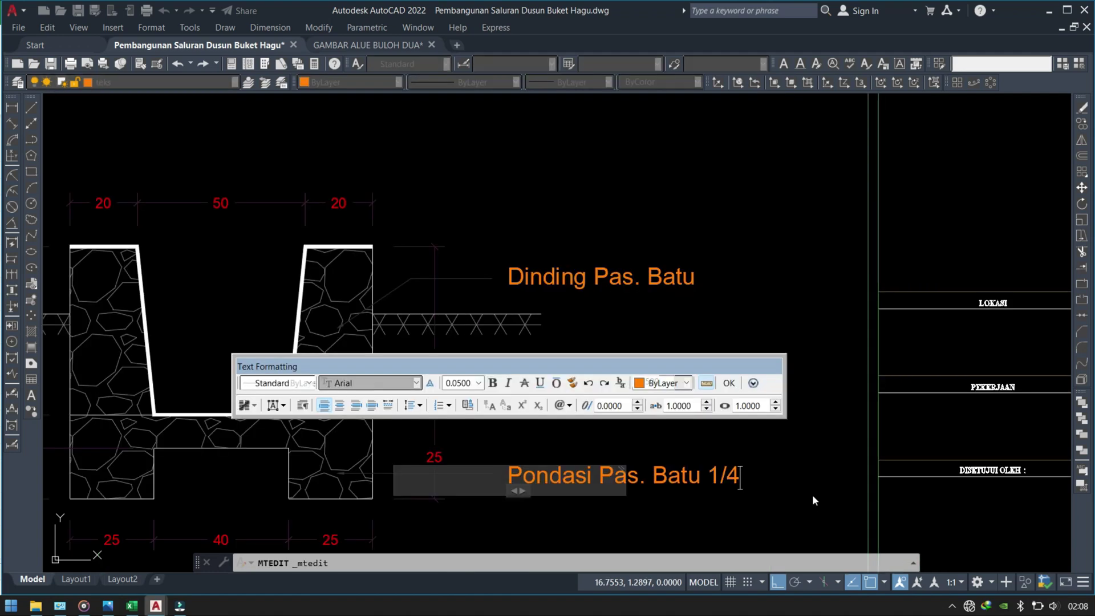
# Change the foundation label ratio from '1/4' to '1:4'
pyautogui.press('BackSpace')
pyautogui.press('BackSpace')
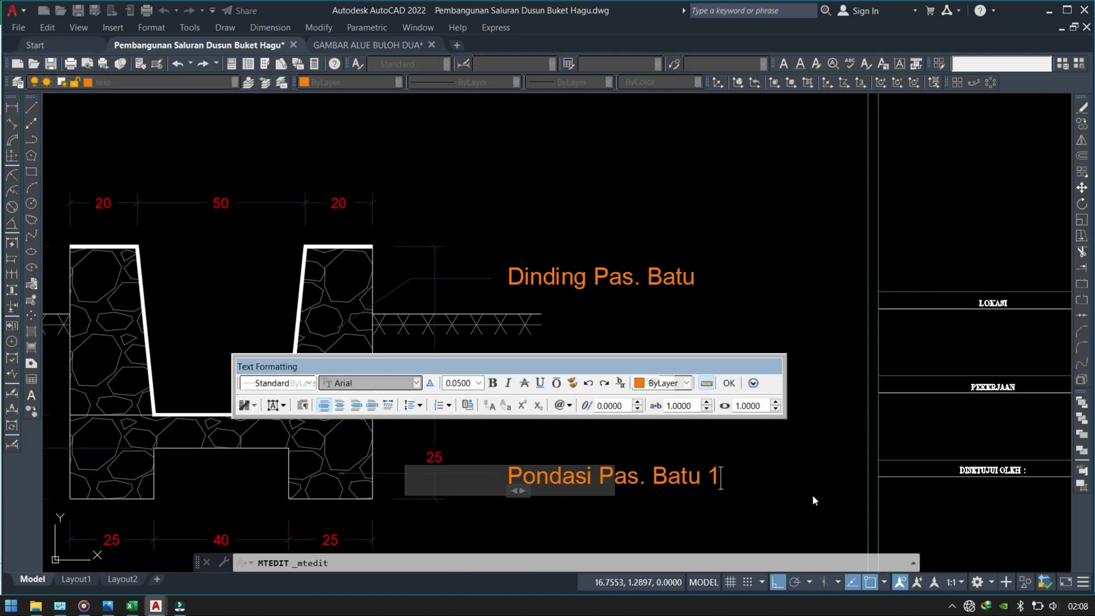
pyautogui.write(':1')
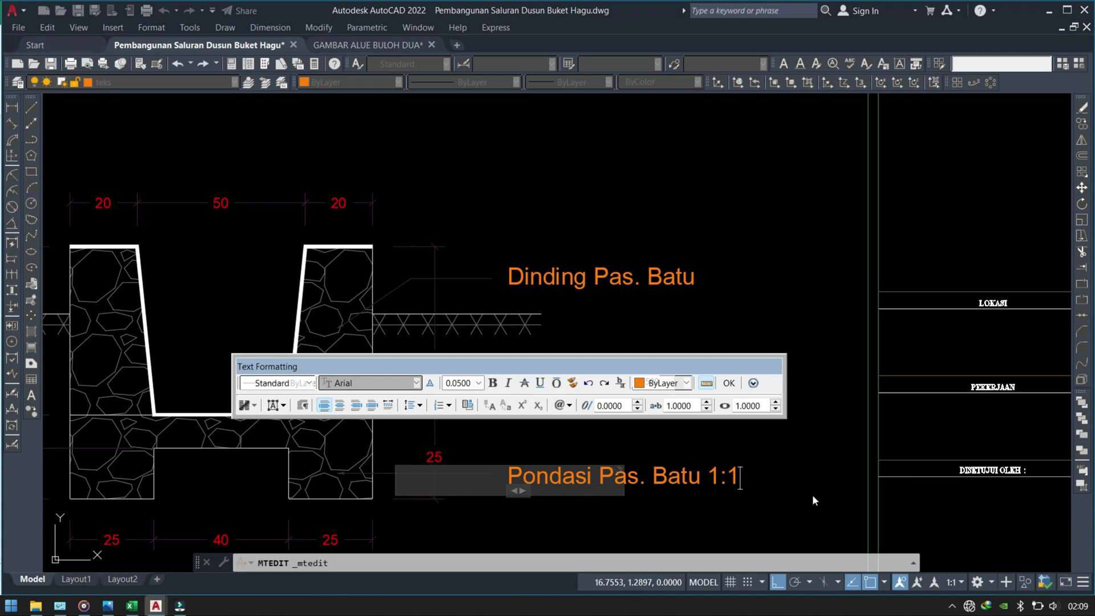
pyautogui.press('BackSpace')
pyautogui.write('4')
pyautogui.click(812, 496)
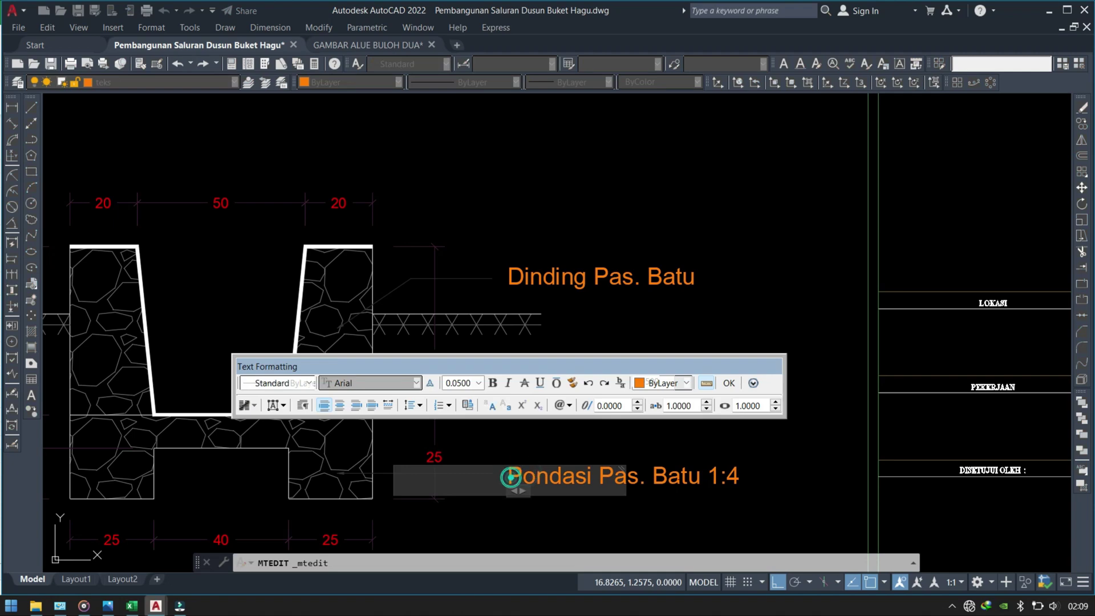
pyautogui.moveTo(510, 477); pyautogui.dragTo(655, 517)
pyautogui.click(707, 484)
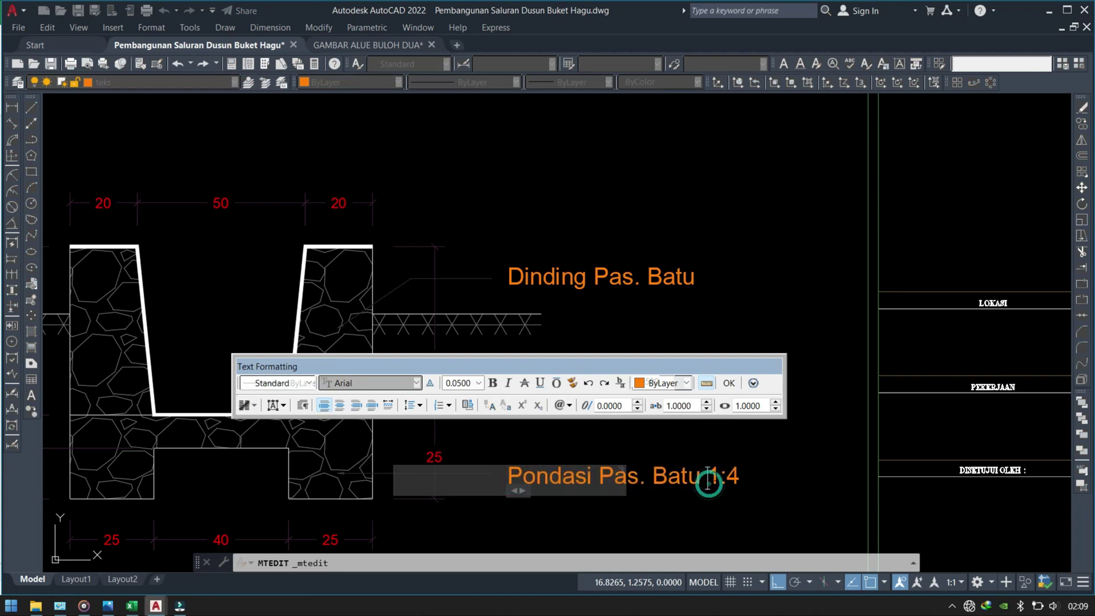
pyautogui.click(706, 517)
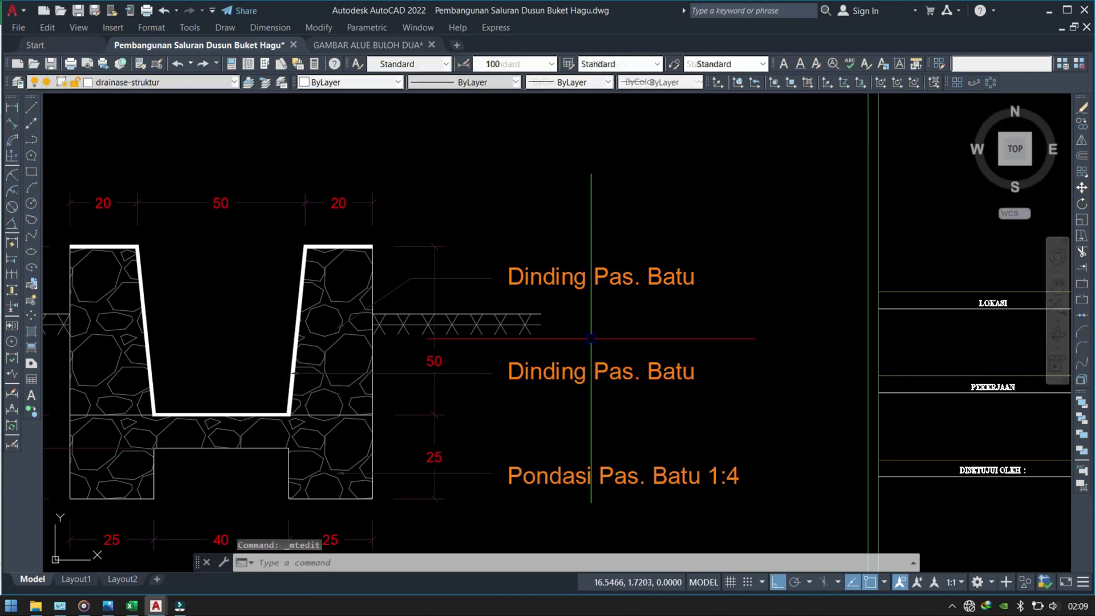
# Reword the upper label from Pondasi to 'Dinding Pas. Batu 1:4'
pyautogui.click(582, 284)
pyautogui.doubleClick(582, 284)
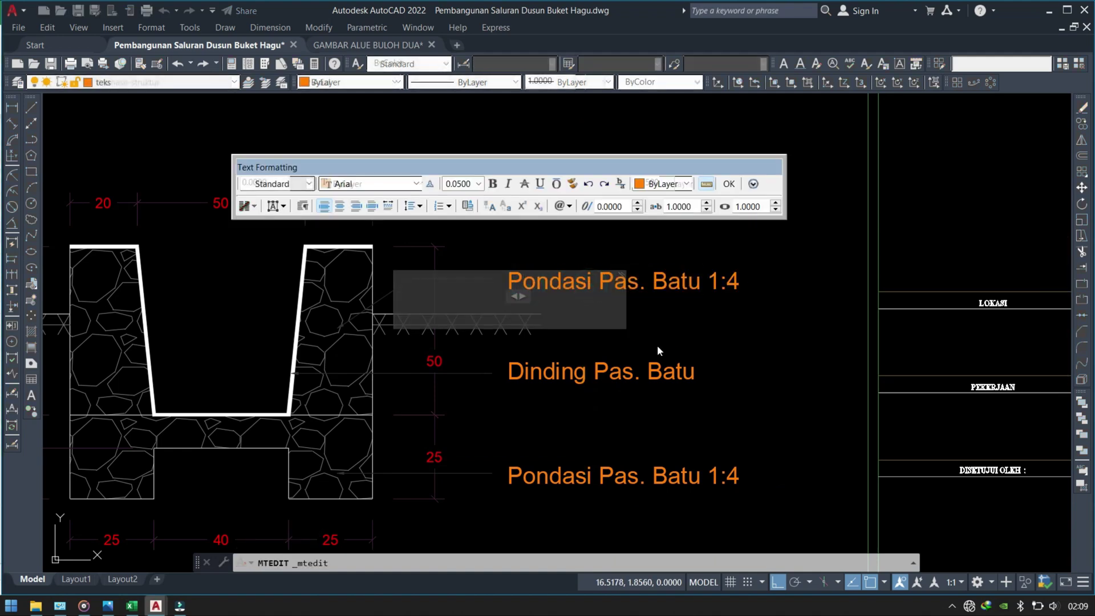
pyautogui.press('BackSpace')
pyautogui.press('BackSpace')
pyautogui.press('BackSpace')
pyautogui.press('BackSpace')
pyautogui.press('BackSpace')
pyautogui.write('D')
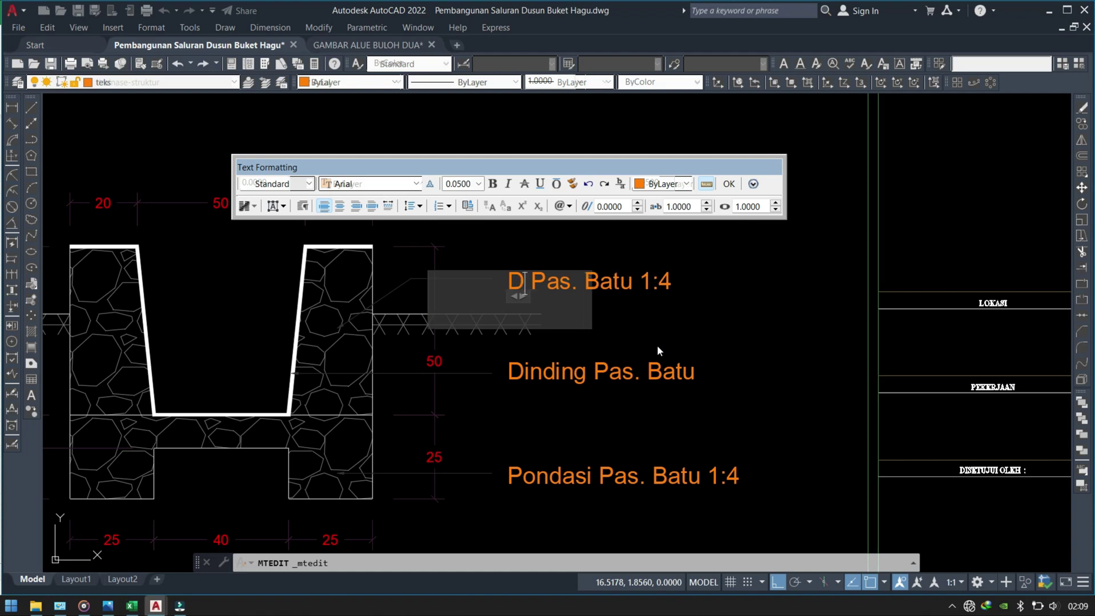
pyautogui.write('inding')
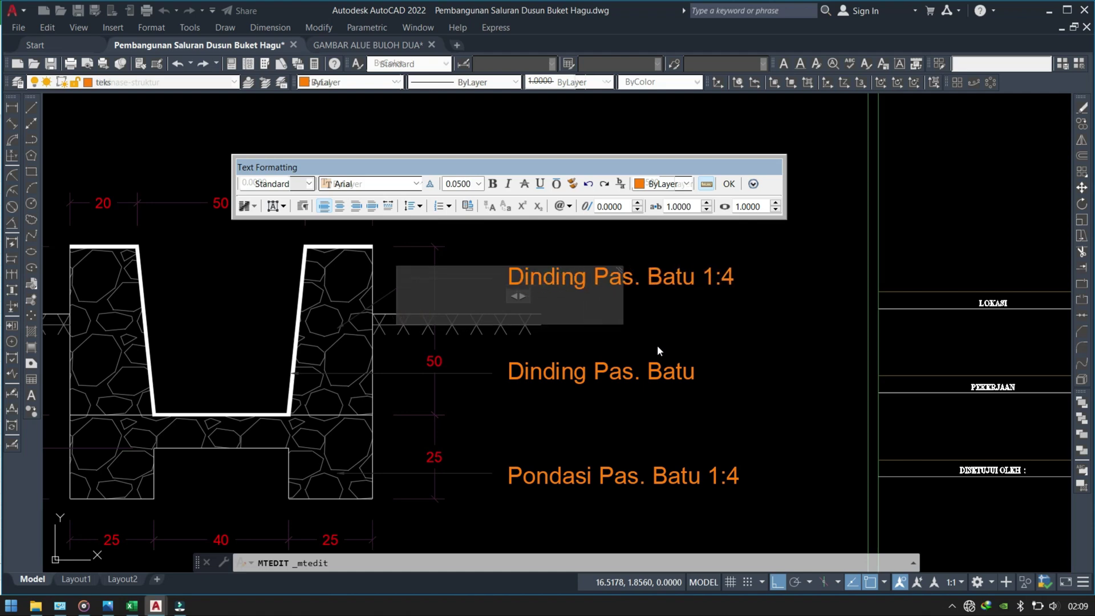
pyautogui.click(657, 345)
# Replace the middle label text with 'Plesteran Dinding 1:4 T:15 Cm'
pyautogui.moveTo(571, 412)
pyautogui.mouseDown(button='middle')
pyautogui.moveTo(627, 432)
pyautogui.moveTo(726, 375)
pyautogui.mouseUp(button='middle')
pyautogui.doubleClick(697, 336)
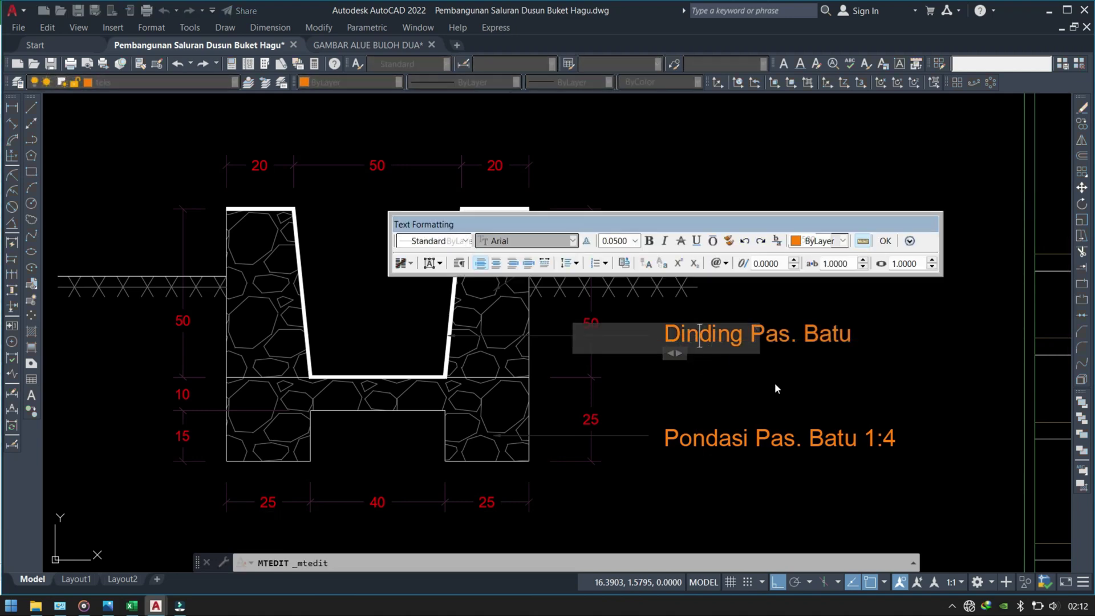
pyautogui.hotkey('ctrl', 'a')
pyautogui.write('Ples')
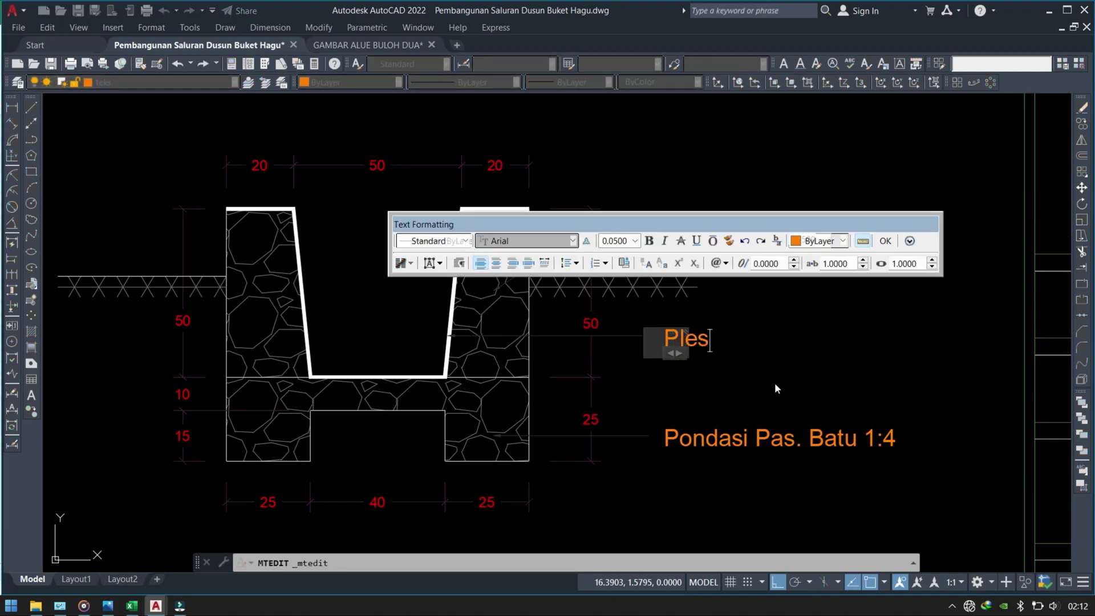
pyautogui.write('teran ')
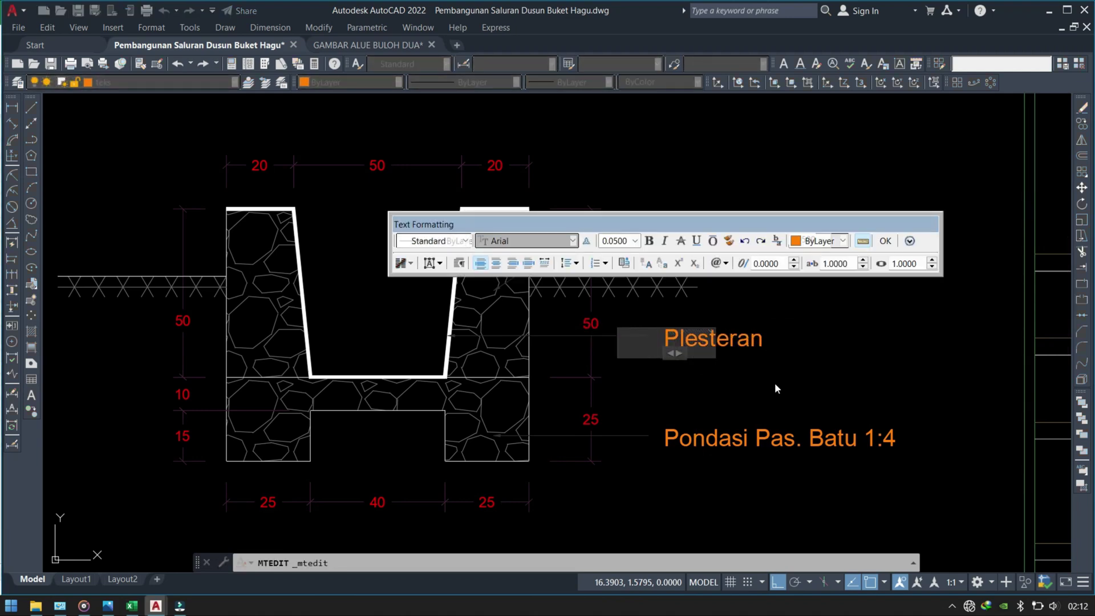
pyautogui.write('Dinding ')
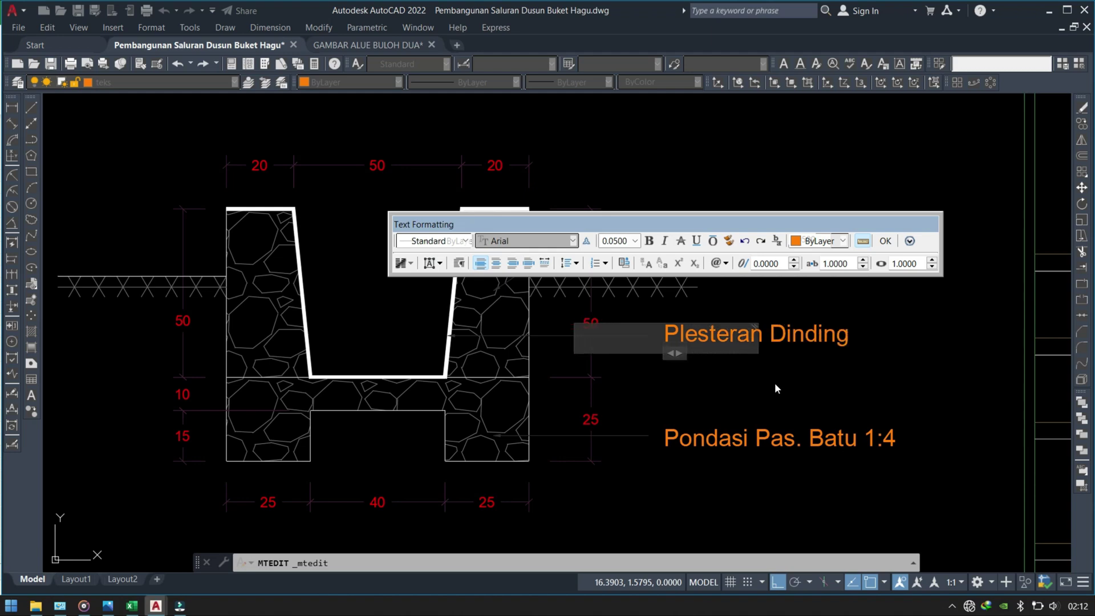
pyautogui.write('1:')
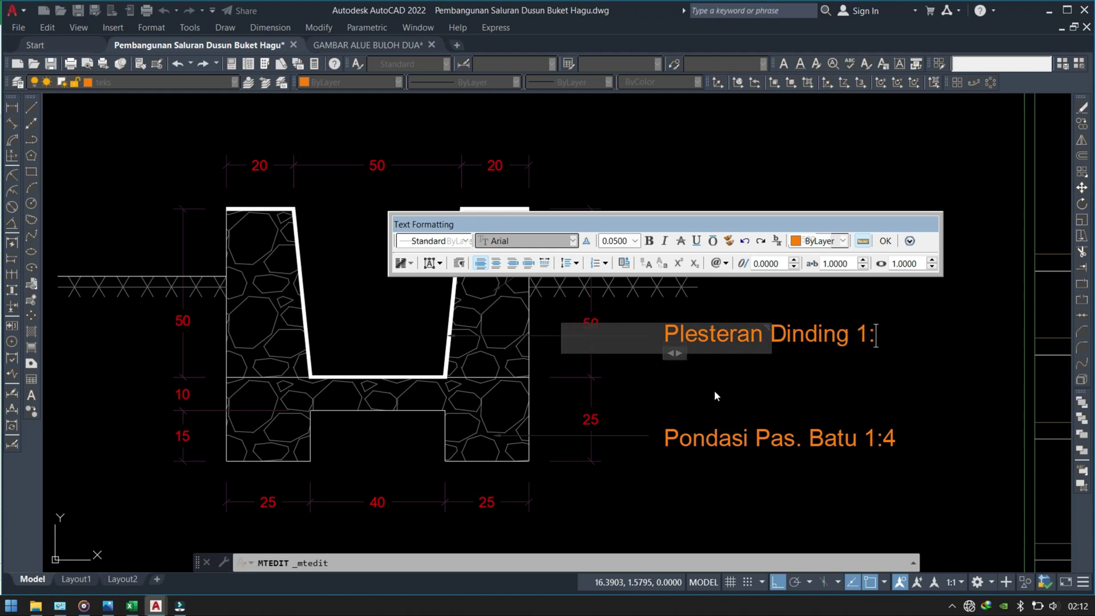
pyautogui.write('4')
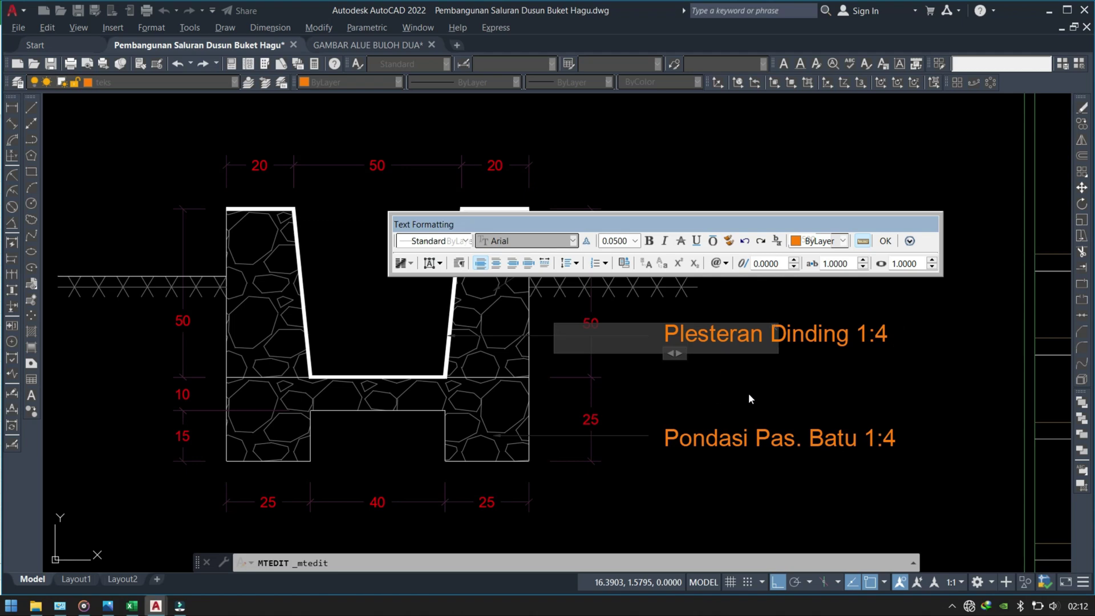
pyautogui.write(' T')
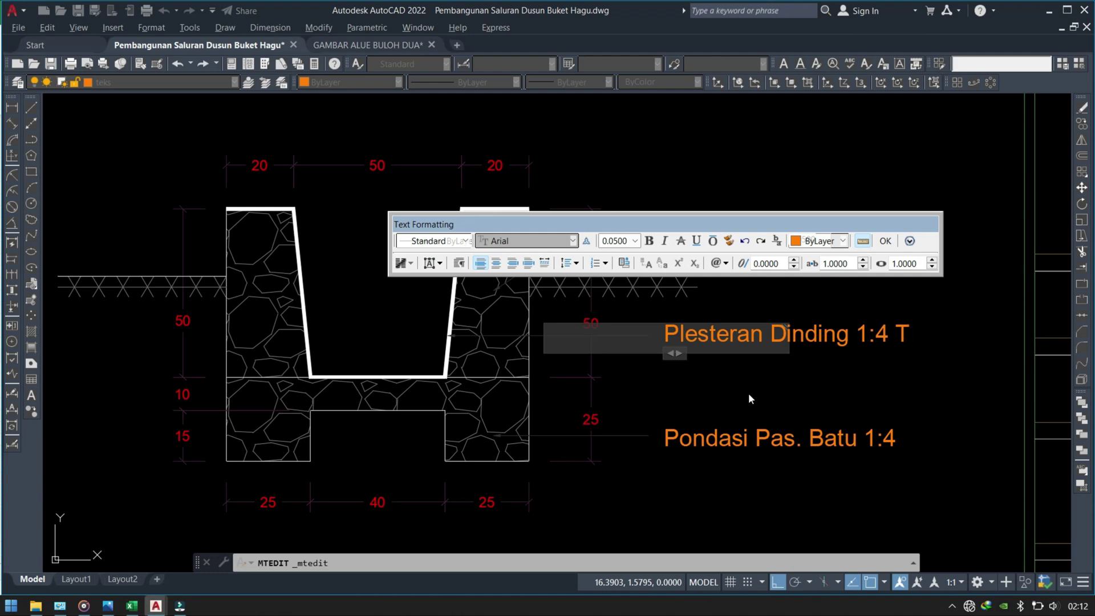
pyautogui.write(':15')
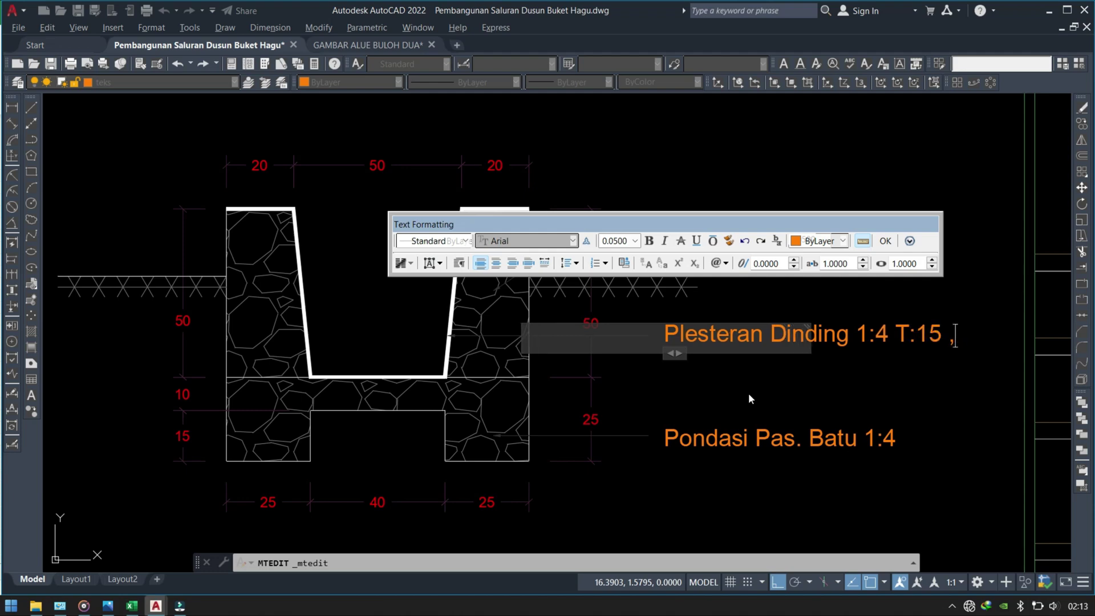
pyautogui.write(' Cm')
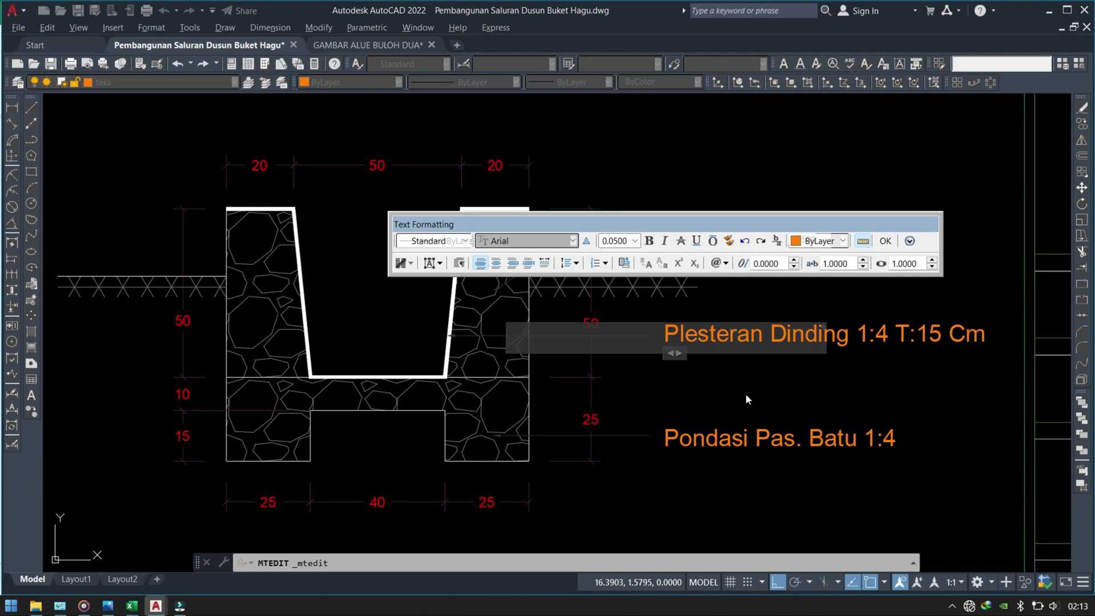
pyautogui.click(750, 454)
pyautogui.moveTo(999, 388); pyautogui.dragTo(829, 395, button='middle')
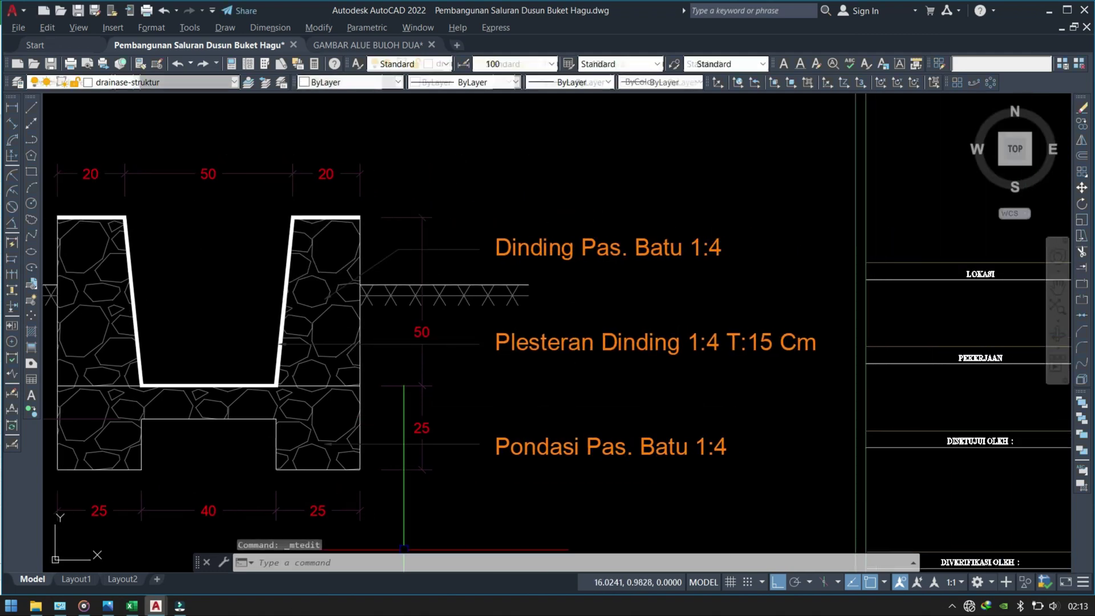
# Change the plaster unit from Cm to mm and wrap 'T:15 mm' onto its own line
pyautogui.press('BackSpace')
pyautogui.press('BackSpace')
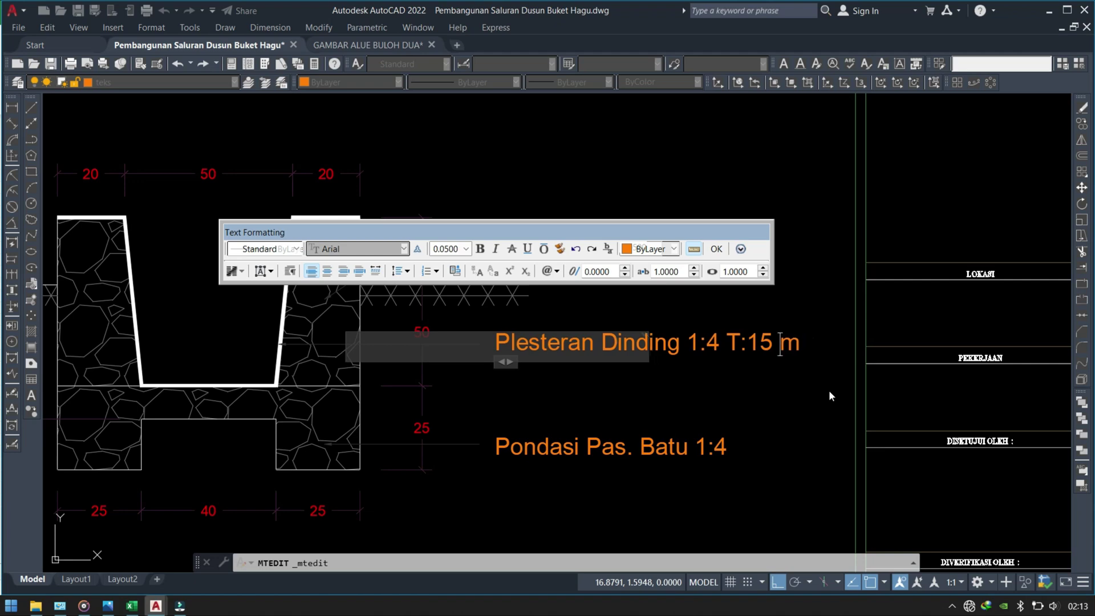
pyautogui.write('m')
pyautogui.click(803, 483)
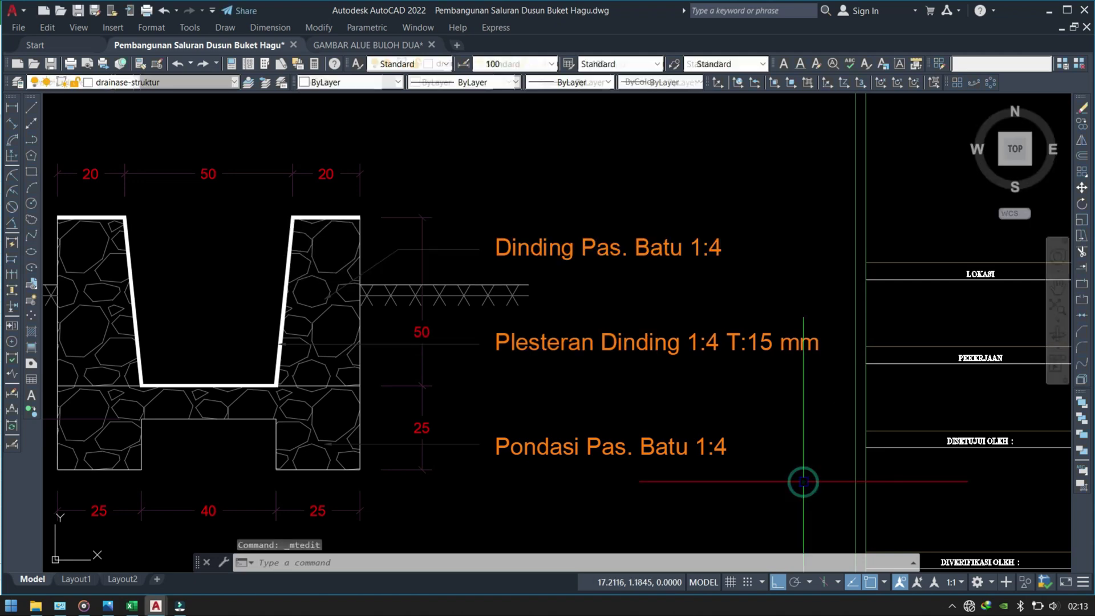
pyautogui.doubleClick(706, 341)
pyautogui.press('Return')
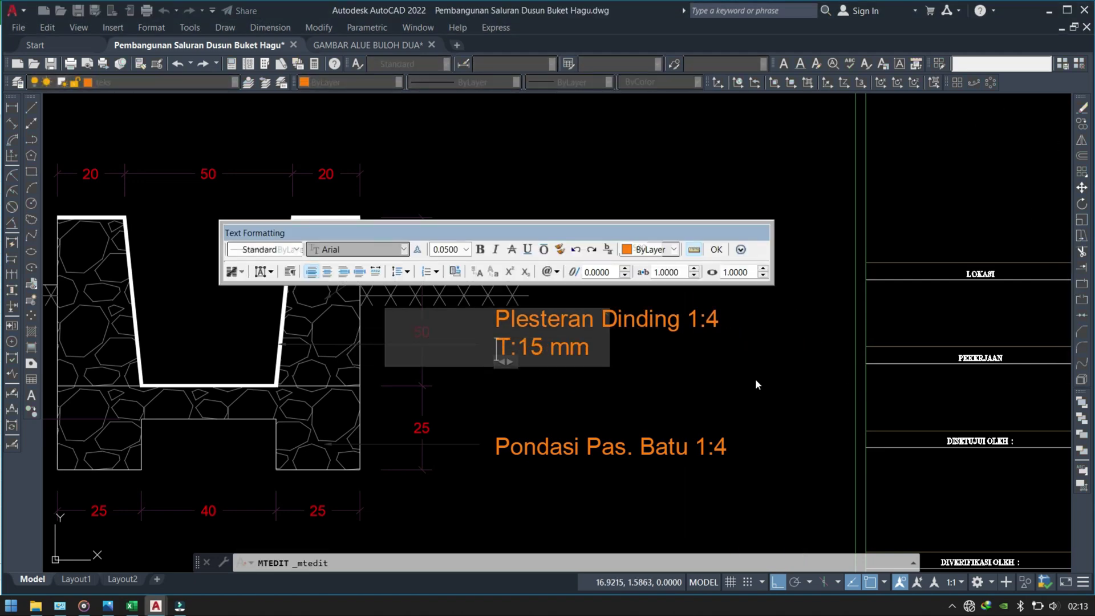
pyautogui.click(736, 434)
# Move the plaster label slightly lower with MOVE
pyautogui.click(577, 355)
pyautogui.moveTo(577, 355); pyautogui.dragTo(577, 368, button='middle')
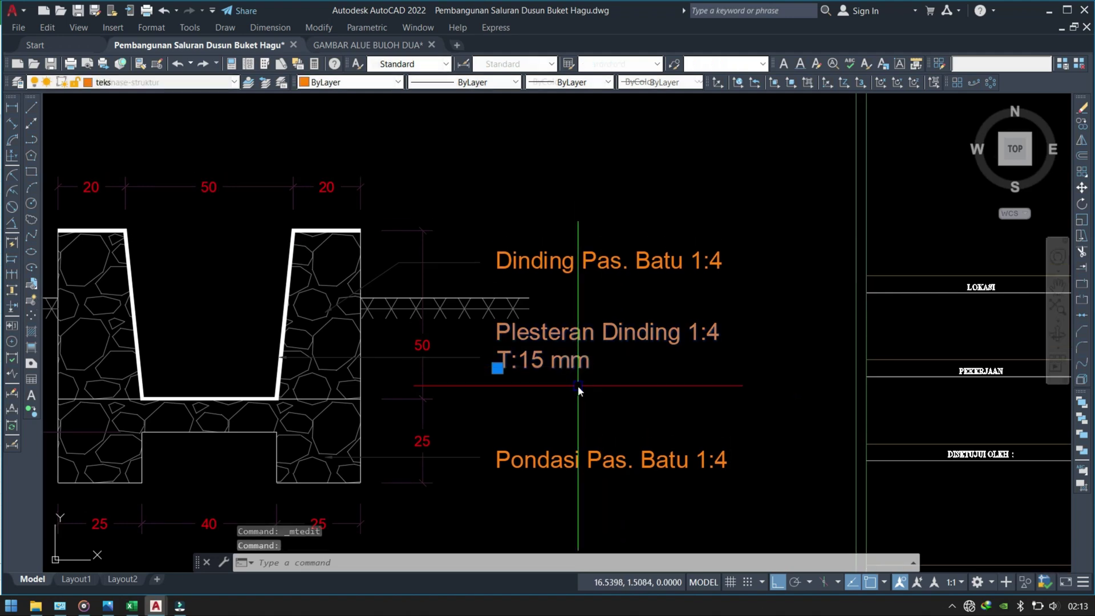
pyautogui.write('m')
pyautogui.press('Return')
pyautogui.scroll(2, 628, 360)
pyautogui.click(628, 361)
pyautogui.click(617, 399)
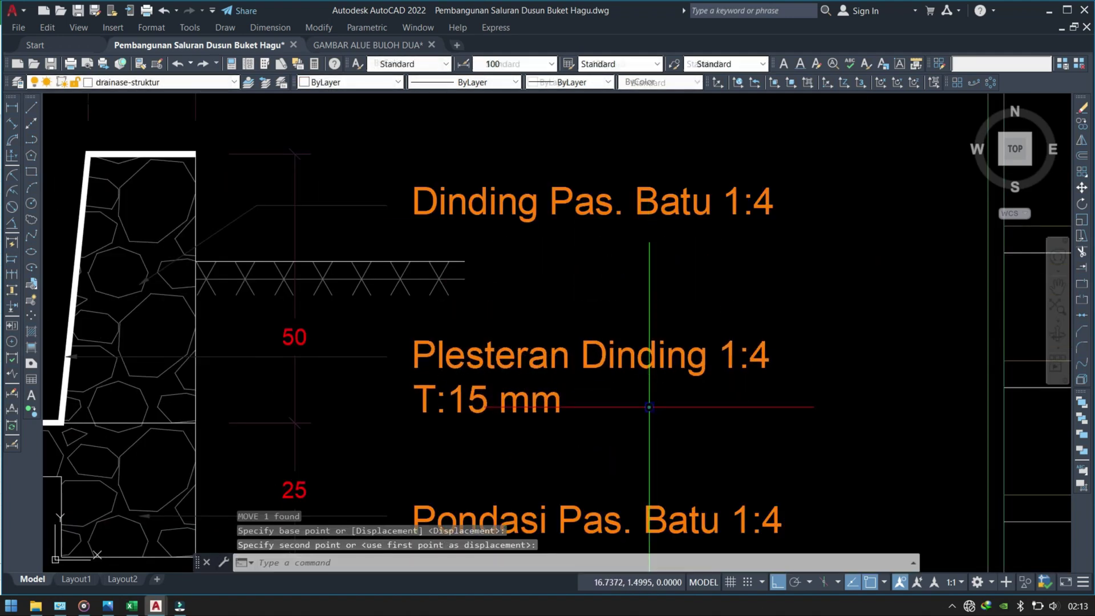
pyautogui.scroll(-4, 617, 402)
pyautogui.moveTo(597, 430); pyautogui.dragTo(661, 421, button='middle')
pyautogui.scroll(2, 684, 405)
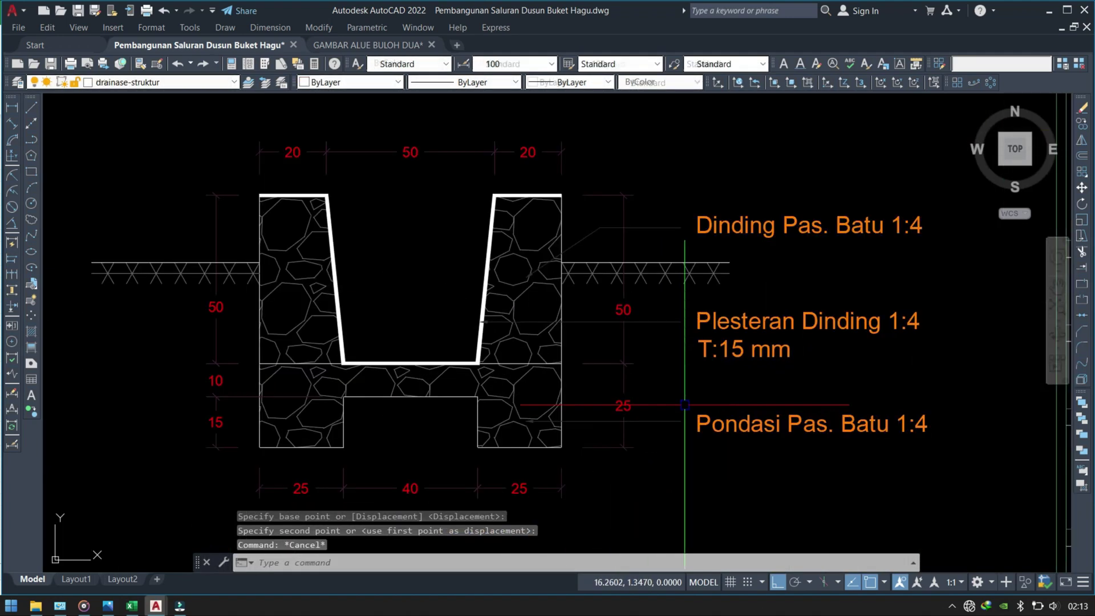
pyautogui.click(730, 396)
# Mirror the Pondasi leader about the channel centreline, keeping the original, and erase the stray mirrored text
pyautogui.click(656, 468)
pyautogui.scroll(-3, 656, 468)
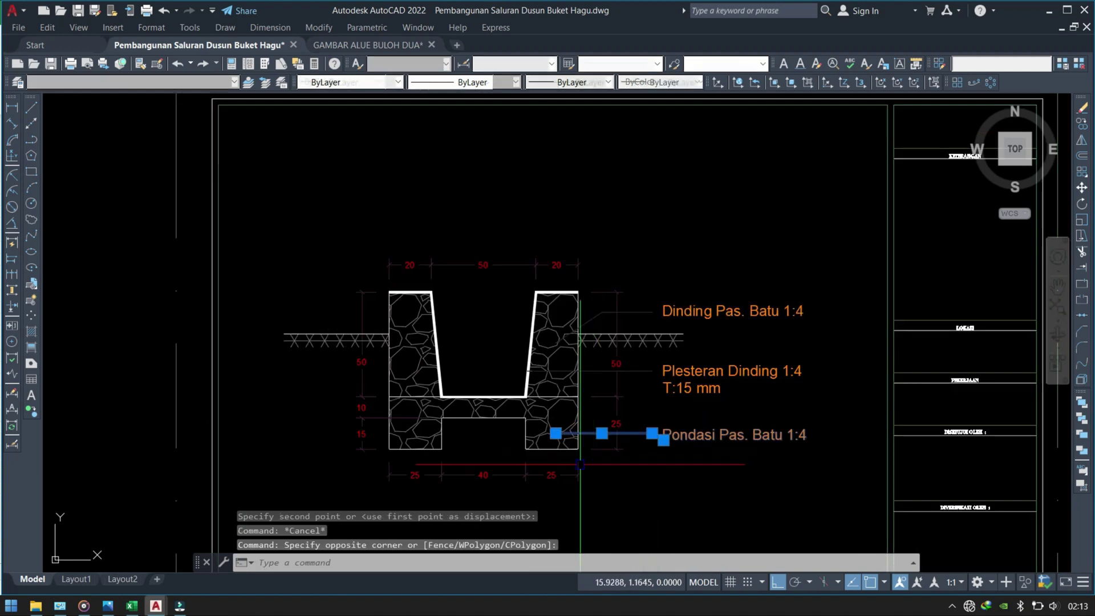
pyautogui.moveTo(542, 464); pyautogui.dragTo(550, 396, button='middle')
pyautogui.write('i')
pyautogui.press('Return')
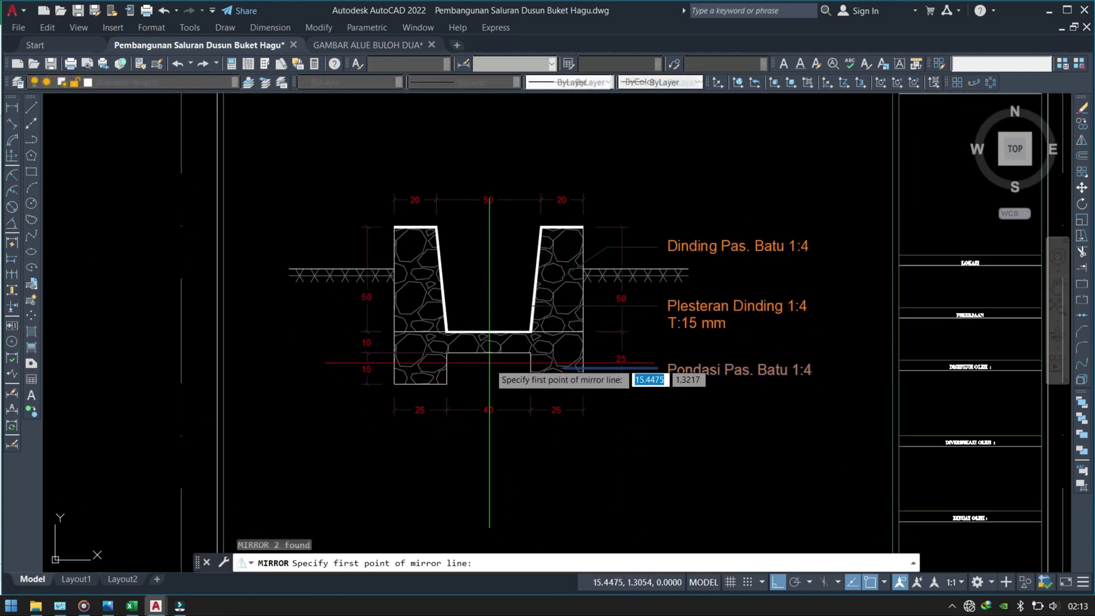
pyautogui.click(489, 353)
pyautogui.click(486, 460)
pyautogui.press('Return')
pyautogui.scroll(3, 486, 458)
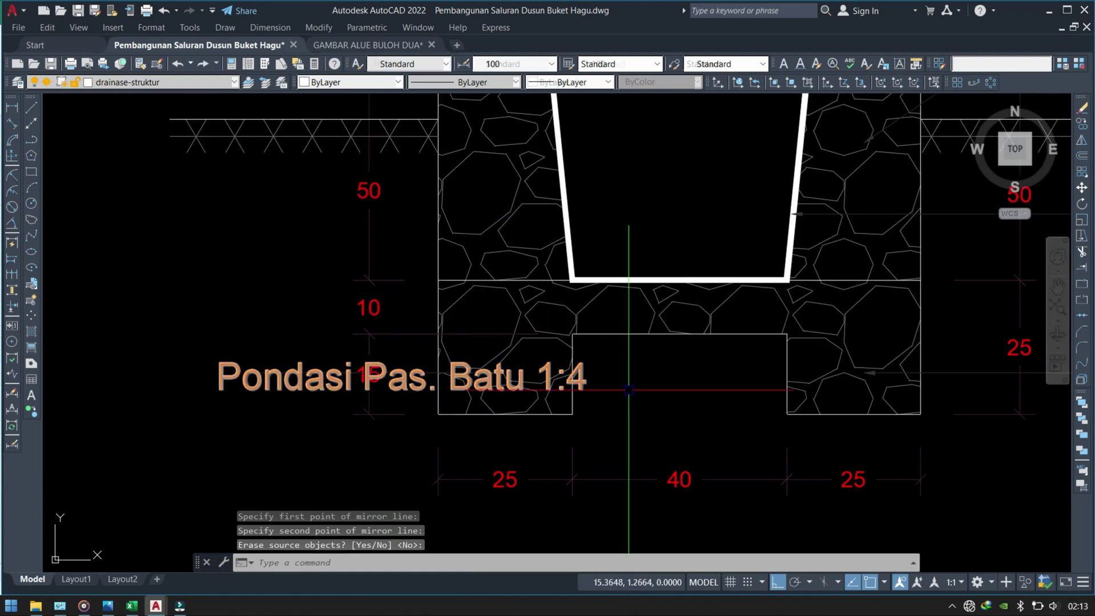
pyautogui.scroll(2, 552, 405)
pyautogui.scroll(-4, 552, 405)
pyautogui.click(456, 403)
pyautogui.write('e')
pyautogui.press('Return')
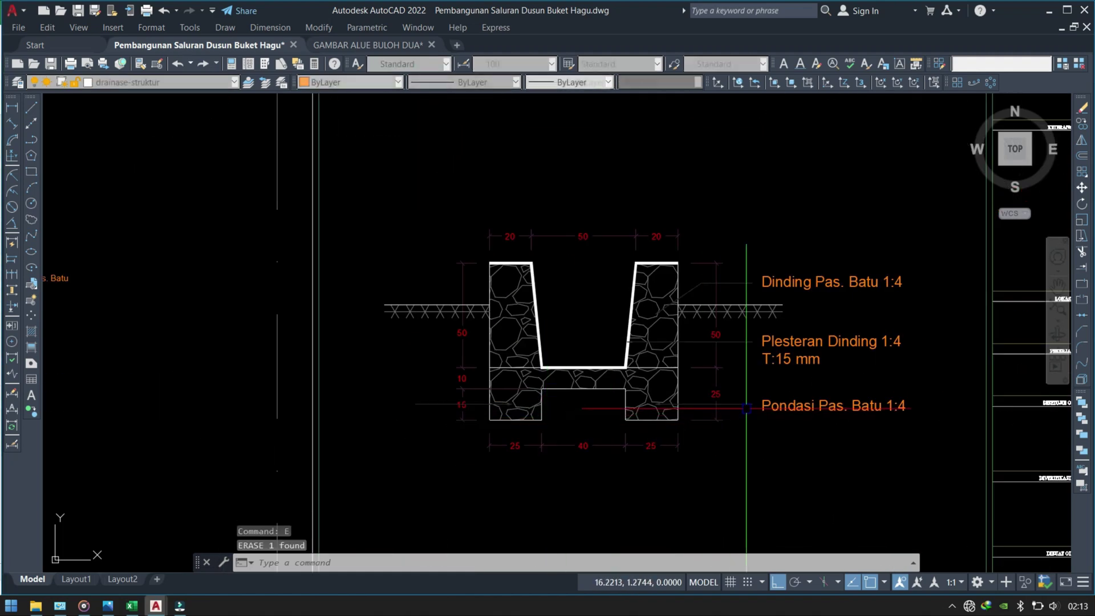
# Mirror the Pondasi leader again about a vertical line through the channel centre, keeping the source
pyautogui.click(753, 400)
pyautogui.click(712, 444)
pyautogui.scroll(2, 508, 418)
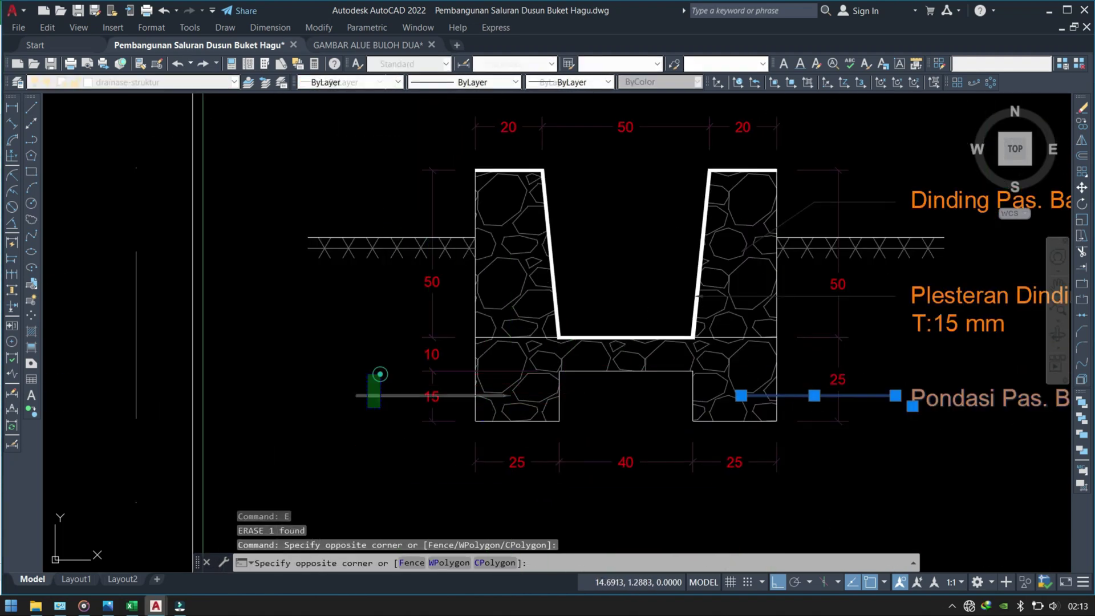
pyautogui.click(368, 408)
pyautogui.press('Escape')
pyautogui.moveTo(780, 506); pyautogui.dragTo(802, 468, button='middle')
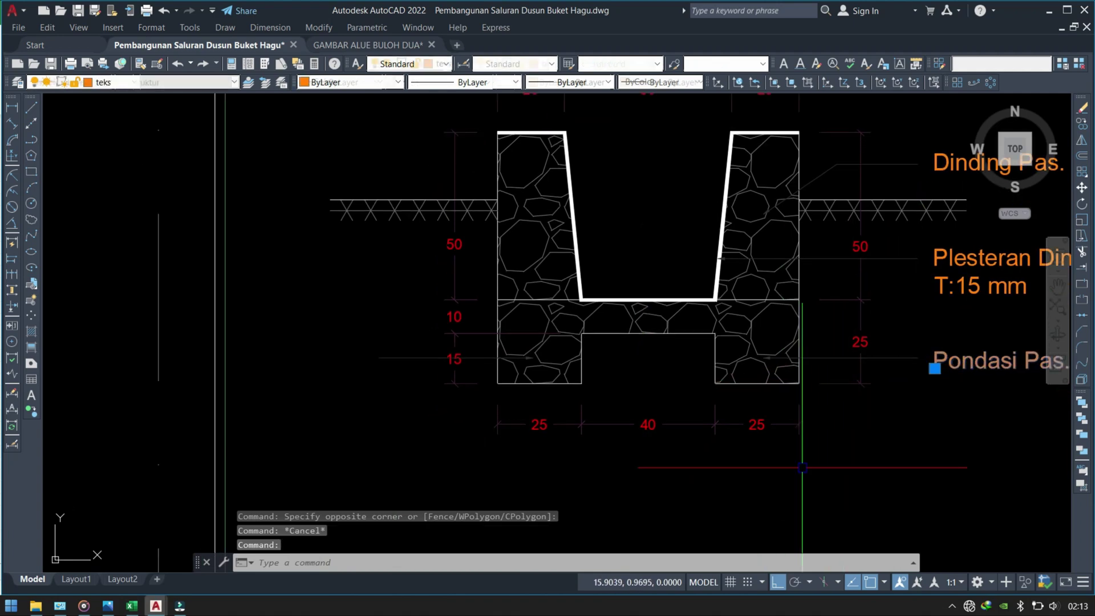
pyautogui.write('mi')
pyautogui.press('Return')
pyautogui.click(649, 333)
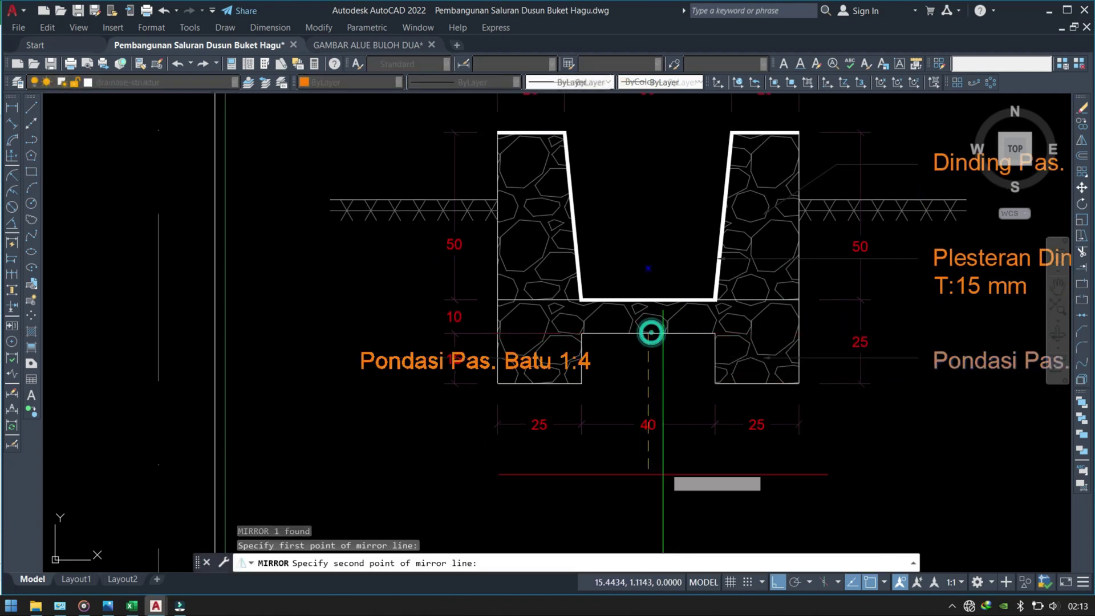
pyautogui.click(657, 502)
pyautogui.press('Return')
pyautogui.doubleClick(422, 365)
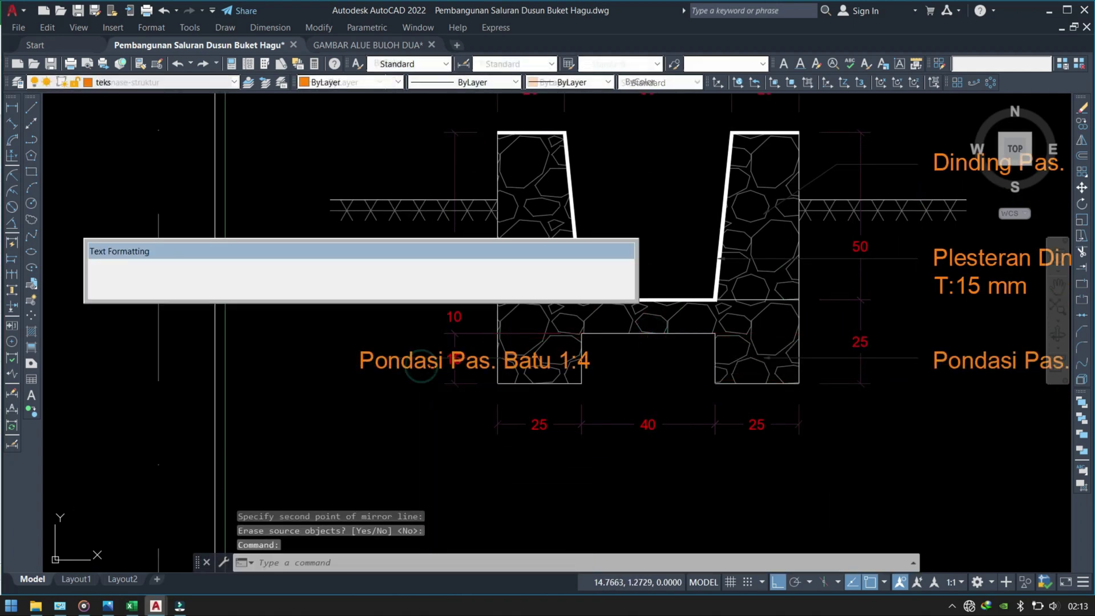
pyautogui.click(360, 424)
# Move the left Pondasi label further left, then raise it with its leader to wall height
pyautogui.moveTo(408, 363); pyautogui.dragTo(527, 329, button='middle')
pyautogui.write('m')
pyautogui.press('Return')
pyautogui.click(705, 453)
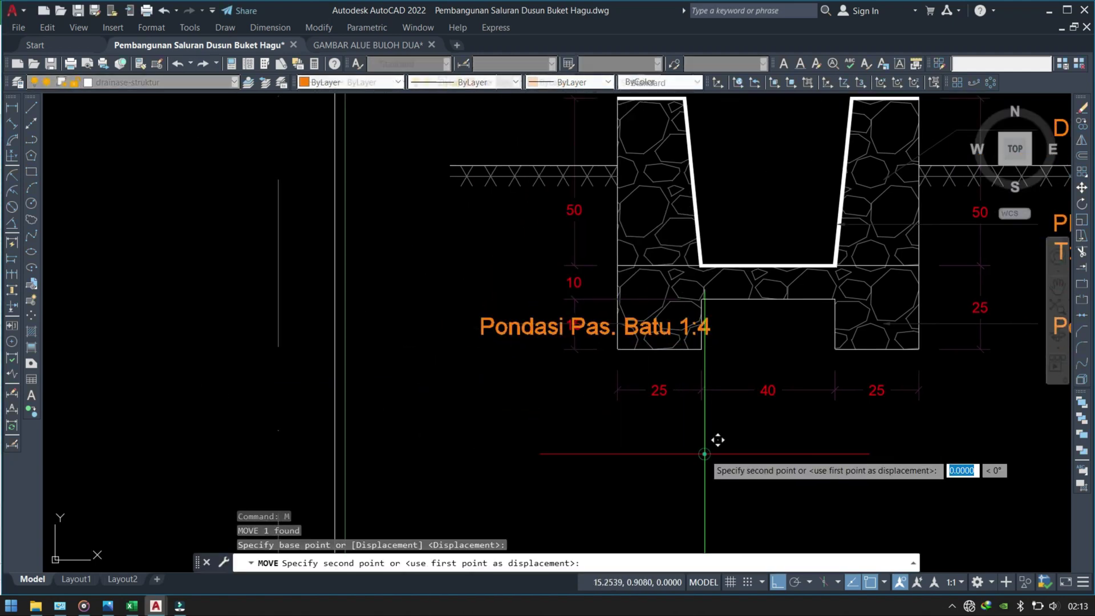
pyautogui.click(482, 504)
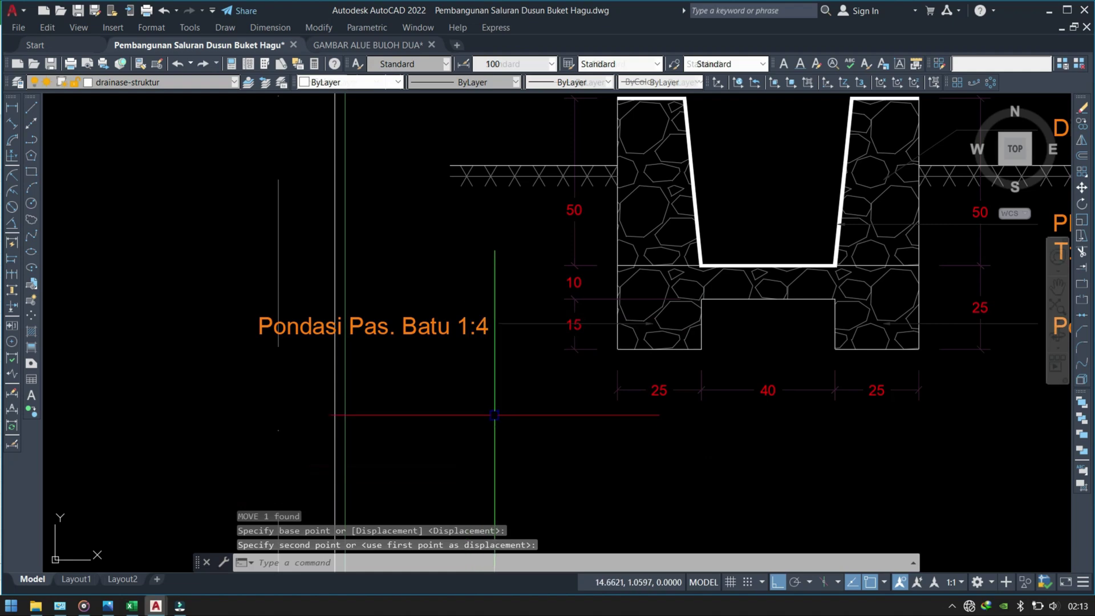
pyautogui.click(531, 293)
pyautogui.click(435, 382)
pyautogui.moveTo(528, 463); pyautogui.dragTo(533, 510, button='middle')
pyautogui.write('m')
pyautogui.press('Return')
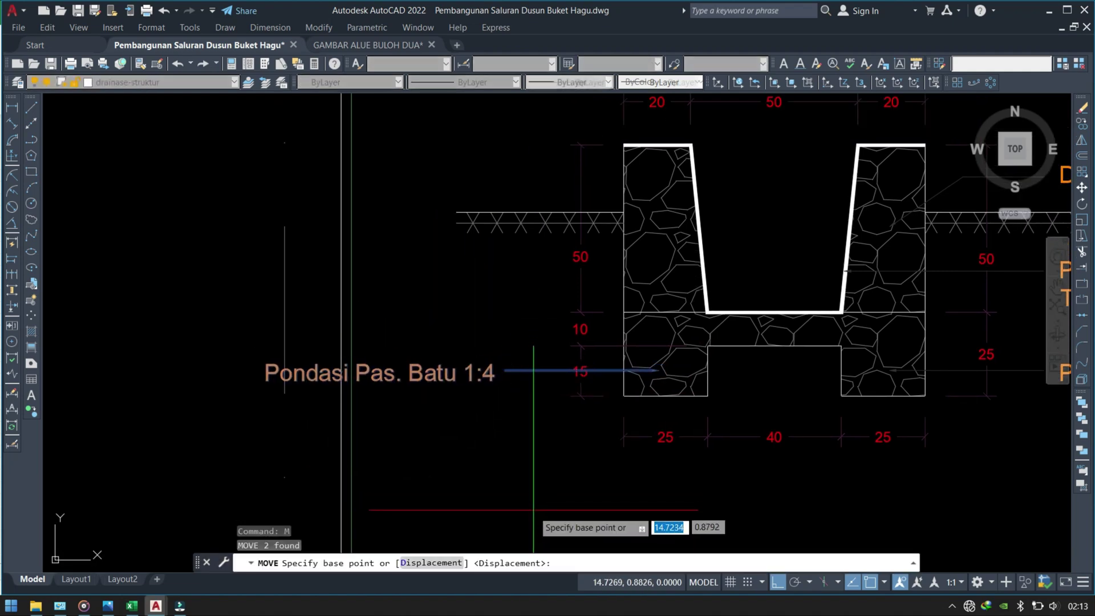
pyautogui.click(533, 509)
pyautogui.click(519, 409)
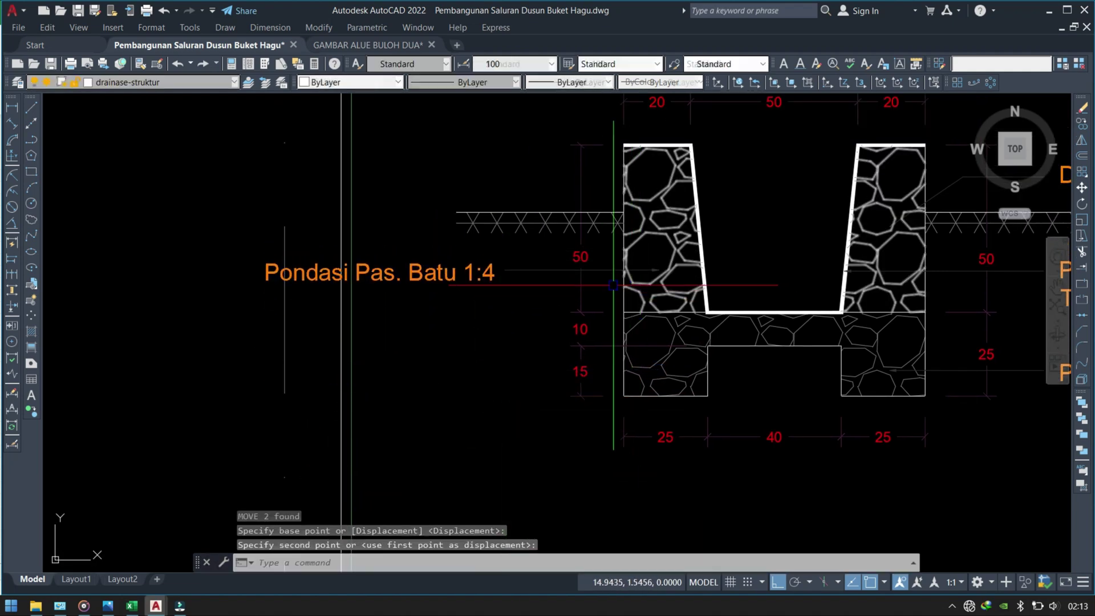
# Grip-edit the left leader to point at the channel floor and stretch the label slightly right
pyautogui.click(587, 271)
pyautogui.click(660, 270)
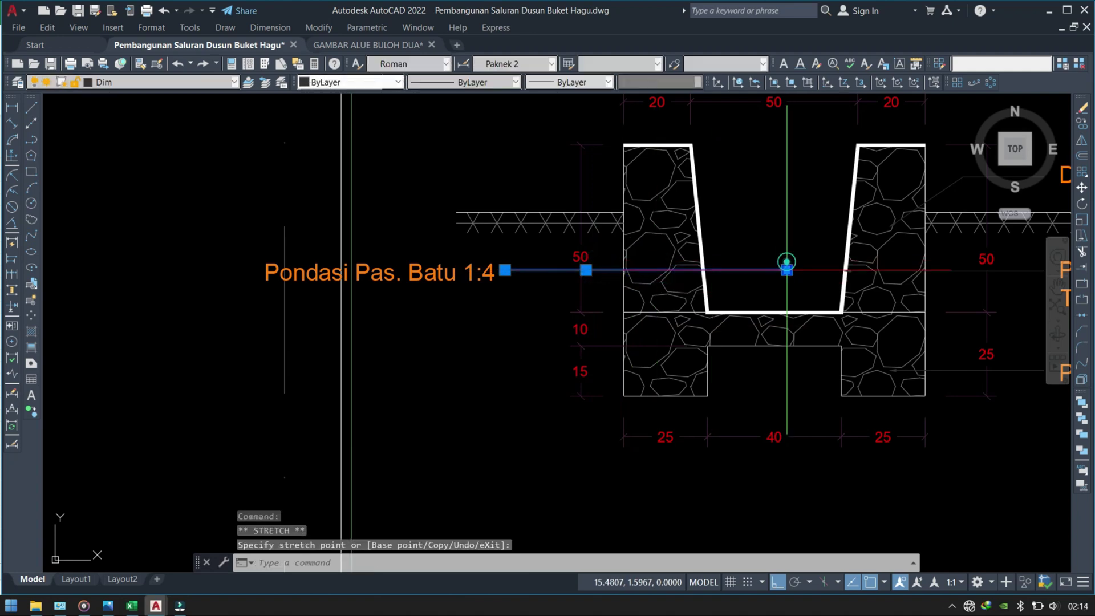
pyautogui.click(783, 330)
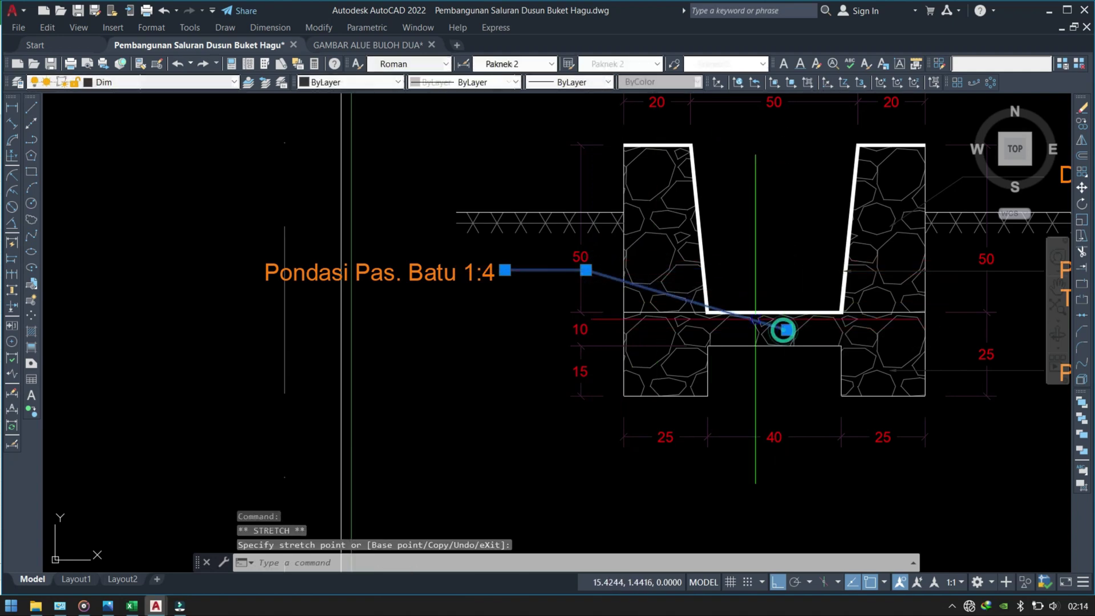
pyautogui.click(740, 270)
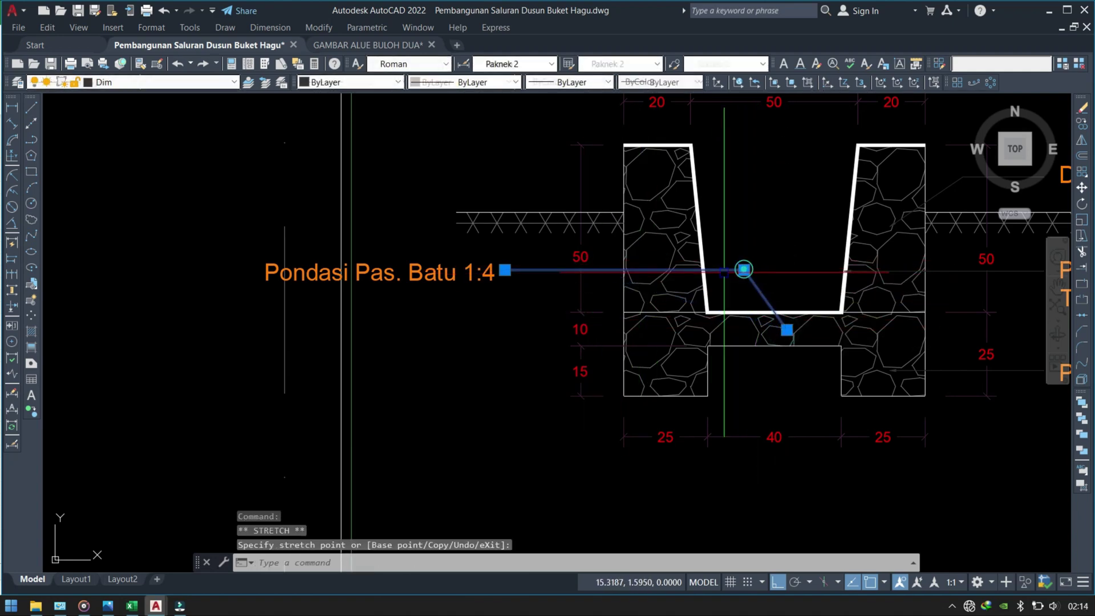
pyautogui.press('Escape')
pyautogui.click(147, 384)
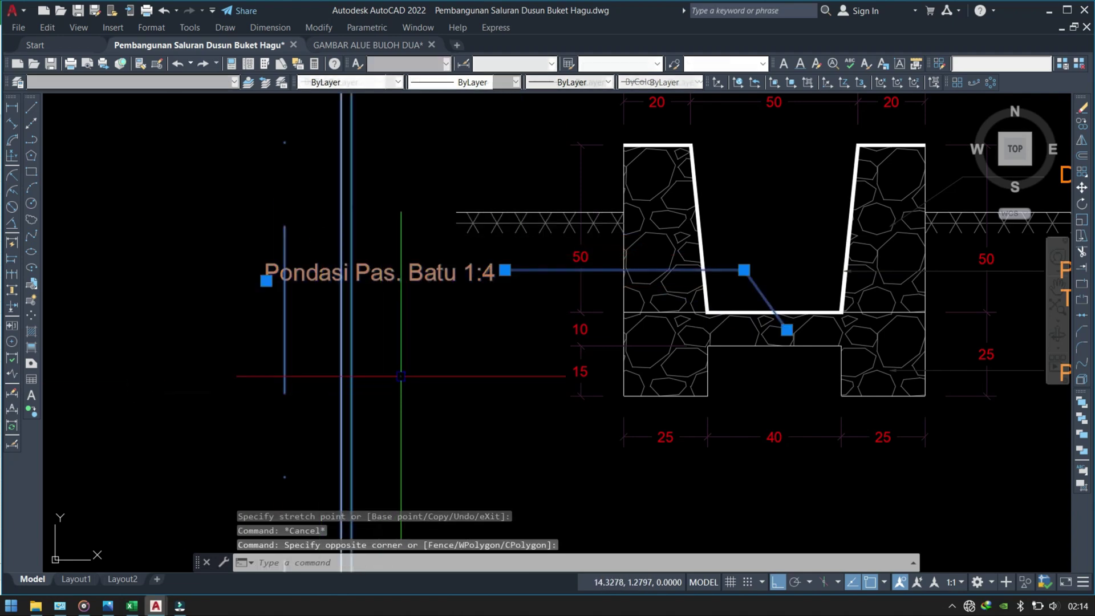
pyautogui.write('s')
pyautogui.press('Return')
pyautogui.click(445, 450)
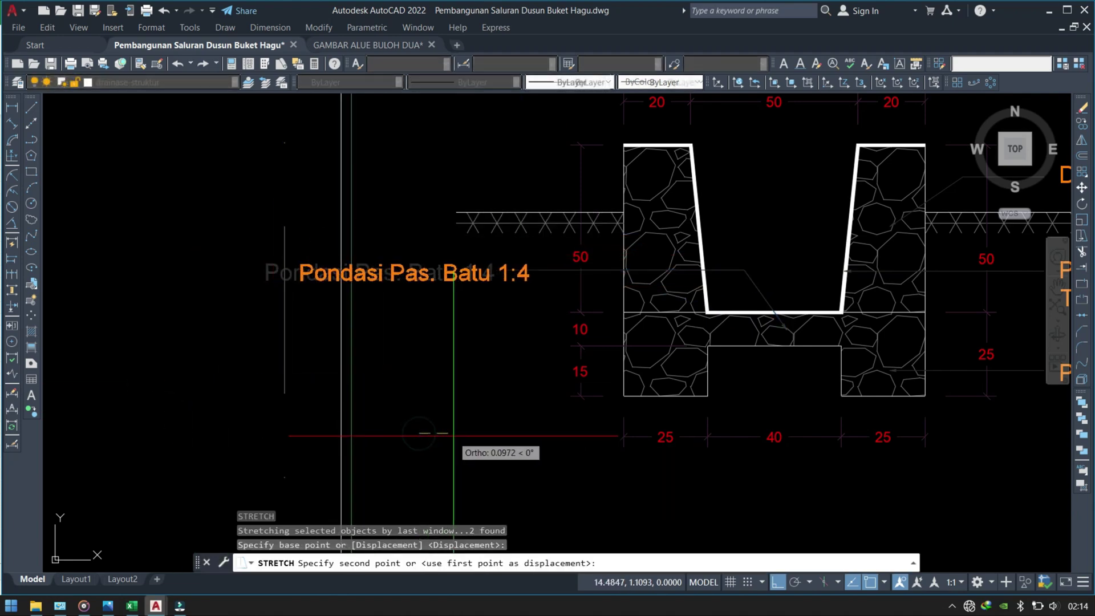
pyautogui.click(456, 319)
# Rename the left label from Pondasi to 'Lantai Pas. Batu 1:4'
pyautogui.doubleClick(428, 268)
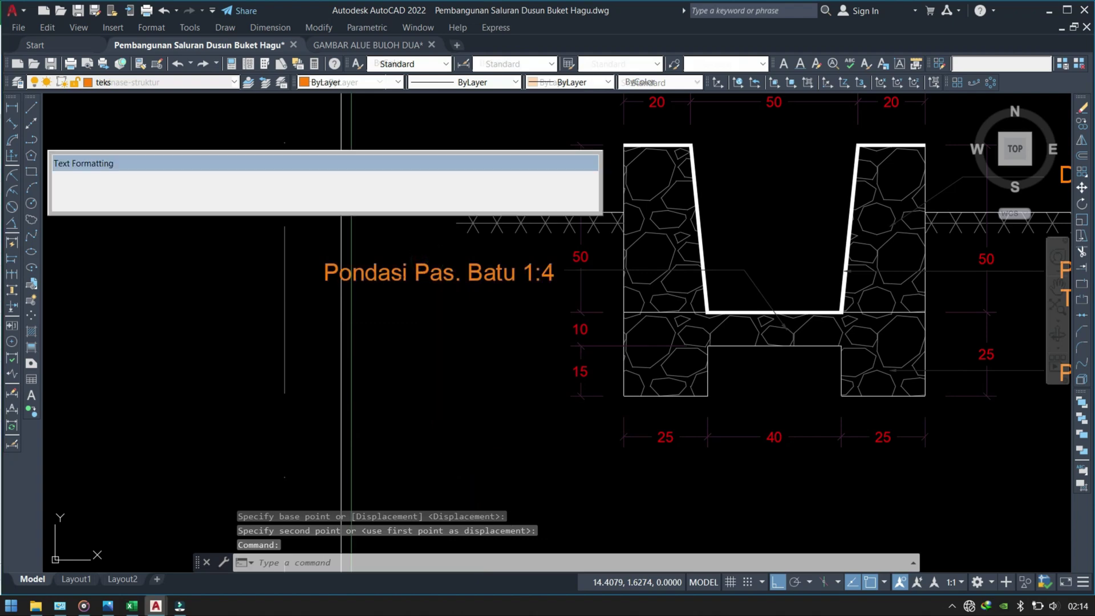
pyautogui.click(407, 277)
pyautogui.press('BackSpace')
pyautogui.press('BackSpace')
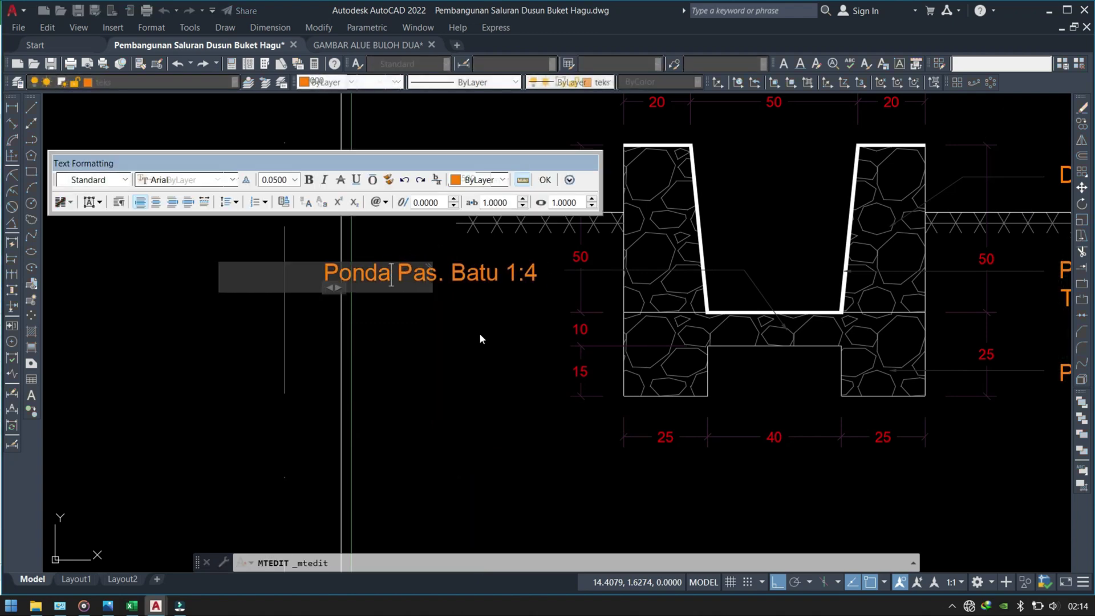
pyautogui.press('BackSpace')
pyautogui.press('BackSpace')
pyautogui.press('BackSpace')
pyautogui.write('Lanta')
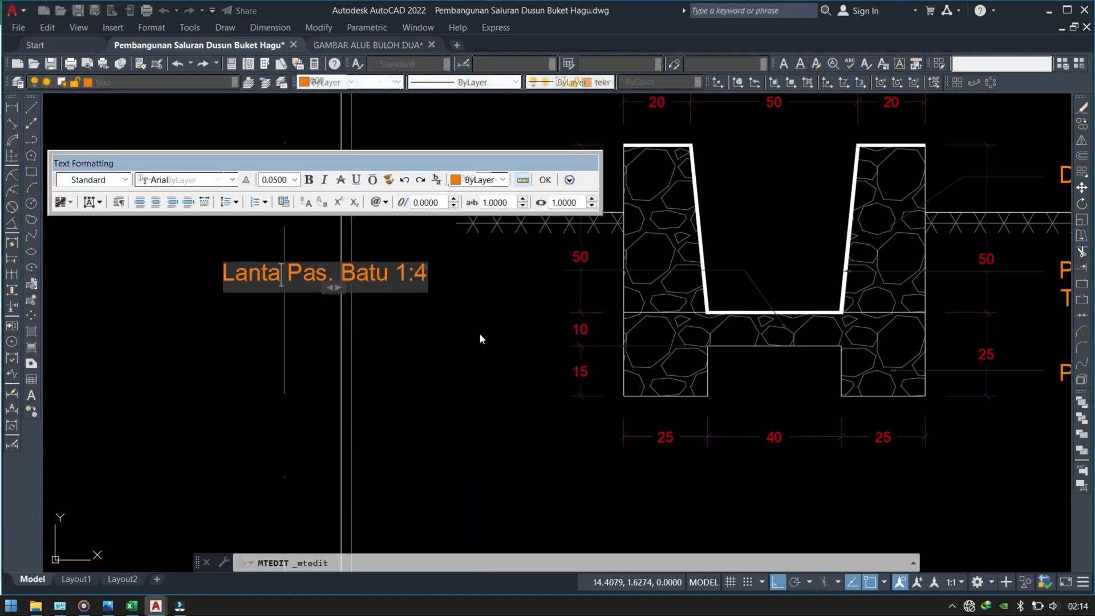
pyautogui.write('i')
pyautogui.click(805, 331)
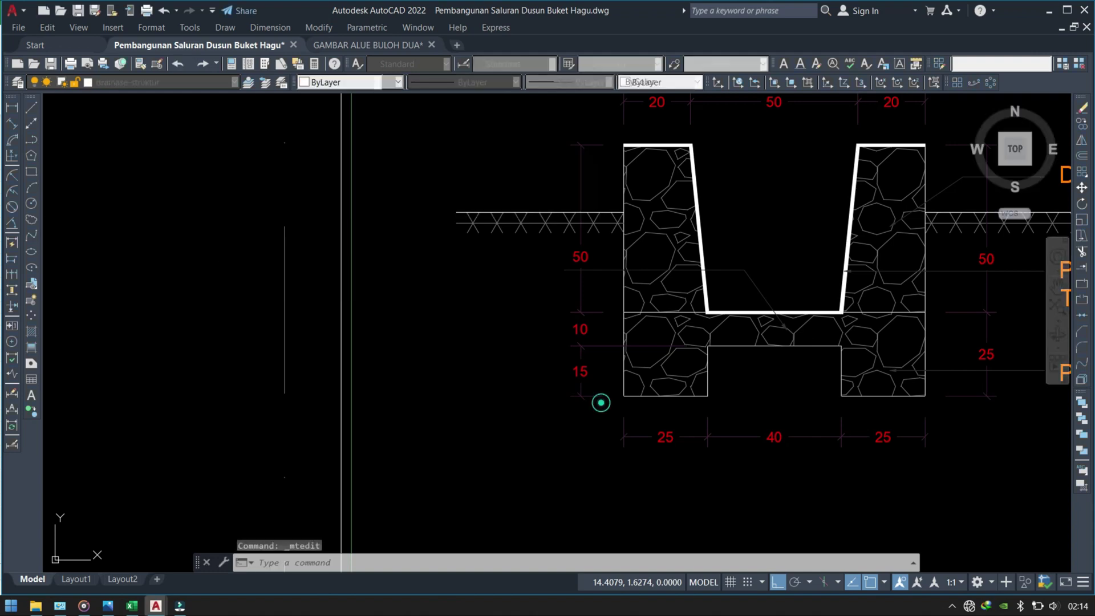
pyautogui.click(428, 264)
# Move the Lantai Pas. Batu 1:4 label beside the section
pyautogui.moveTo(481, 376); pyautogui.dragTo(496, 389, button='middle')
pyautogui.write('m')
pyautogui.press('Return')
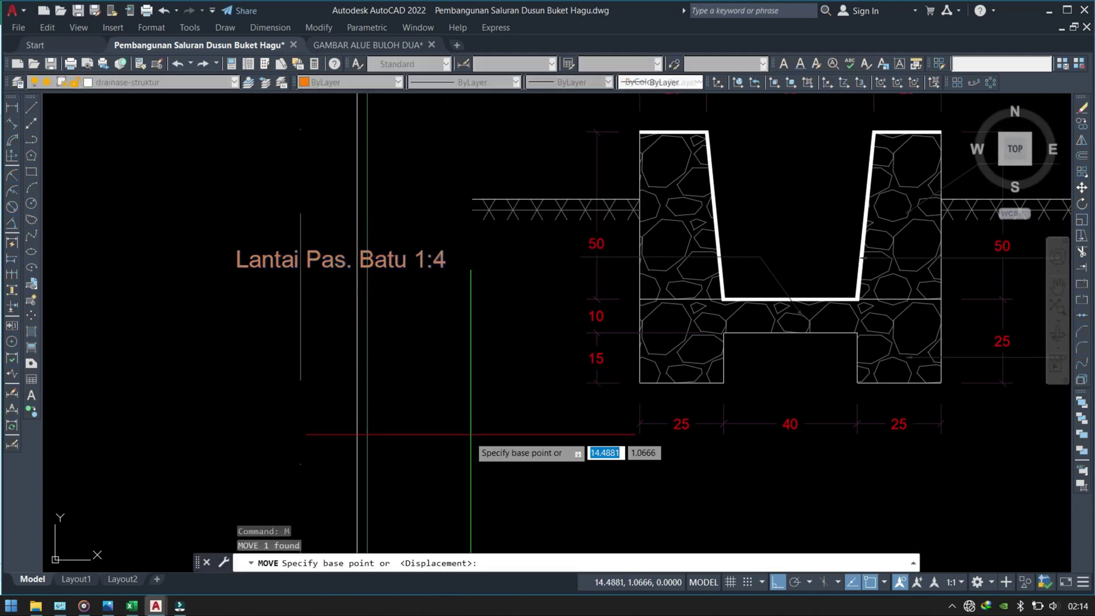
pyautogui.click(467, 450)
pyautogui.scroll(-5, 589, 462)
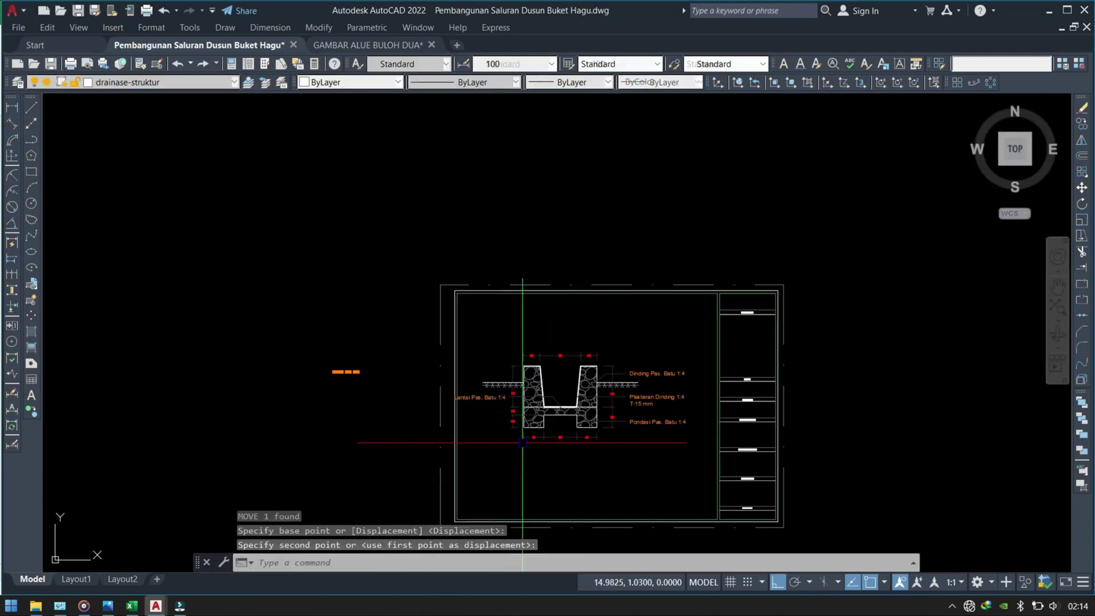
pyautogui.press('Escape')
# Erase the stray small text lying left of the sheet frame
pyautogui.click(377, 326)
pyautogui.click(282, 418)
pyautogui.press('space')
pyautogui.click(335, 293)
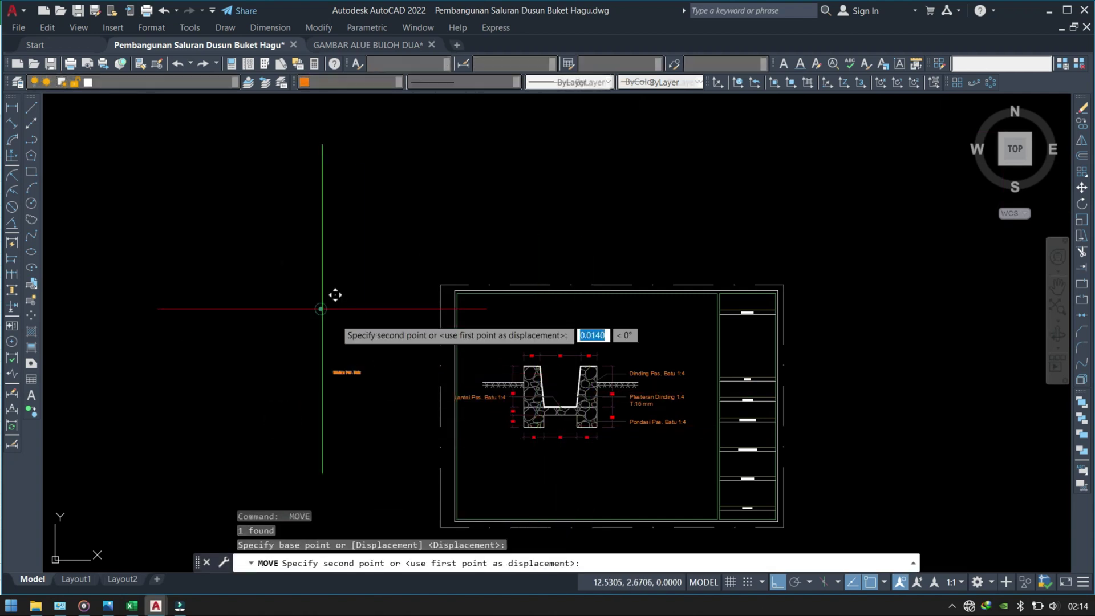
pyautogui.press('Escape')
pyautogui.click(301, 418)
pyautogui.write('e')
pyautogui.press('Return')
# Move the whole annotated channel section higher inside the sheet frame
pyautogui.click(335, 317)
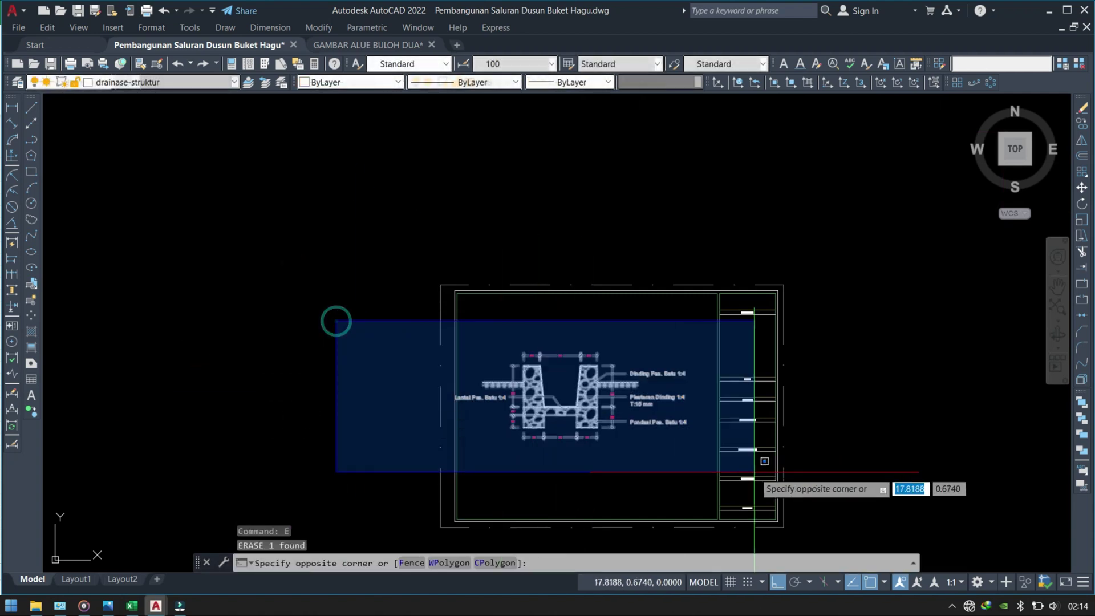
pyautogui.click(762, 460)
pyautogui.moveTo(621, 446); pyautogui.dragTo(608, 364, button='middle')
pyautogui.write('m')
pyautogui.press('Return')
pyautogui.scroll(4, 573, 380)
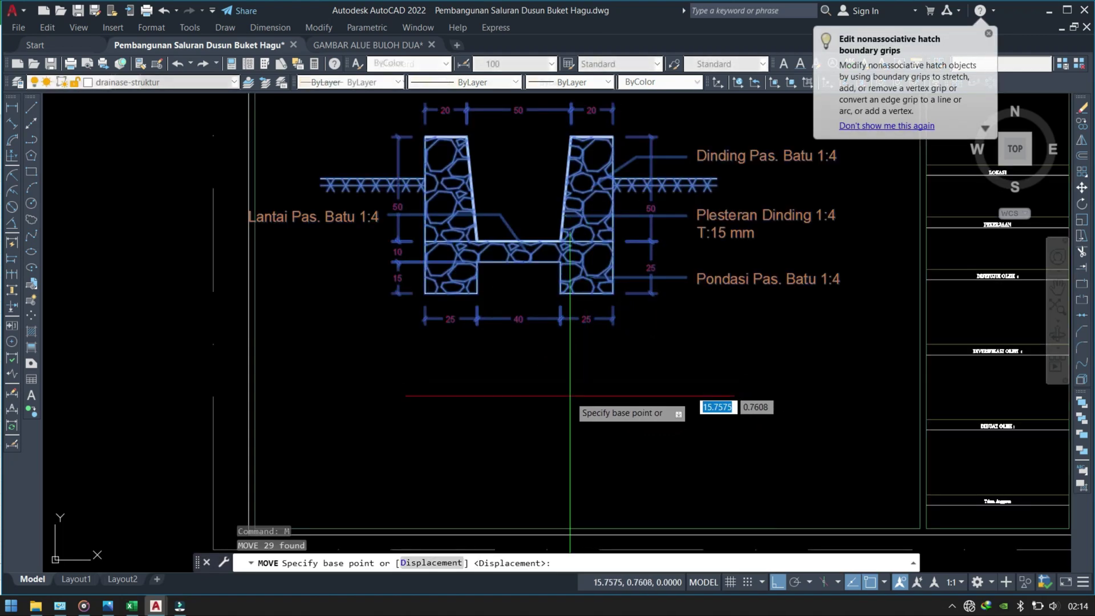
pyautogui.click(556, 403)
pyautogui.click(632, 410)
pyautogui.scroll(-2, 617, 426)
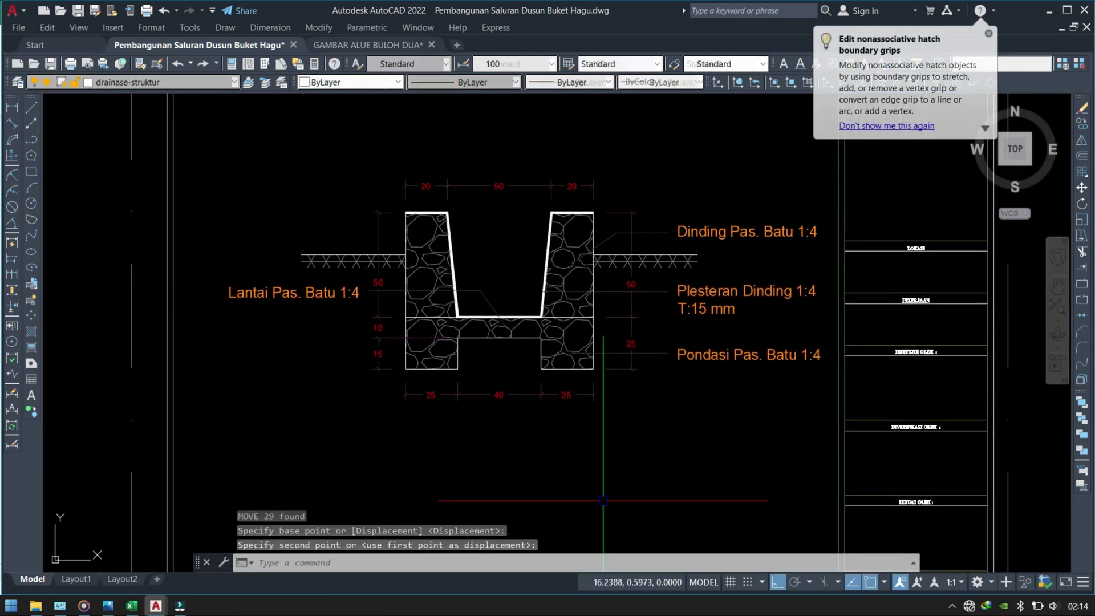
pyautogui.scroll(-2, 630, 286)
# Reselect the section for a second move, then cancel it
pyautogui.click(378, 391)
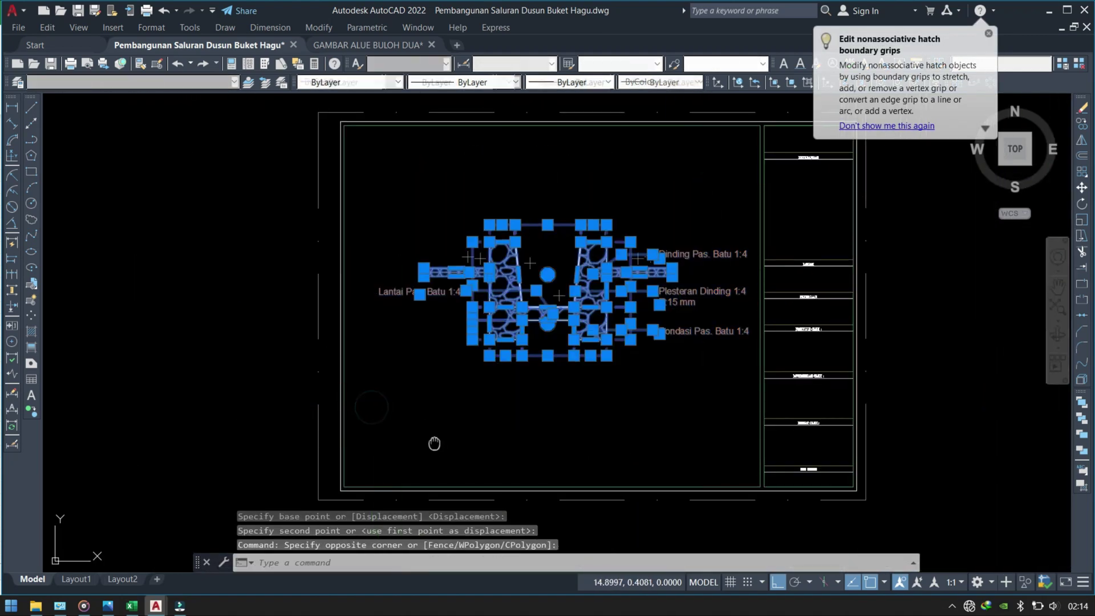
pyautogui.moveTo(434, 444); pyautogui.dragTo(412, 430, button='middle')
pyautogui.write('m')
pyautogui.press('Return')
pyautogui.click(461, 443)
pyautogui.press('Escape')
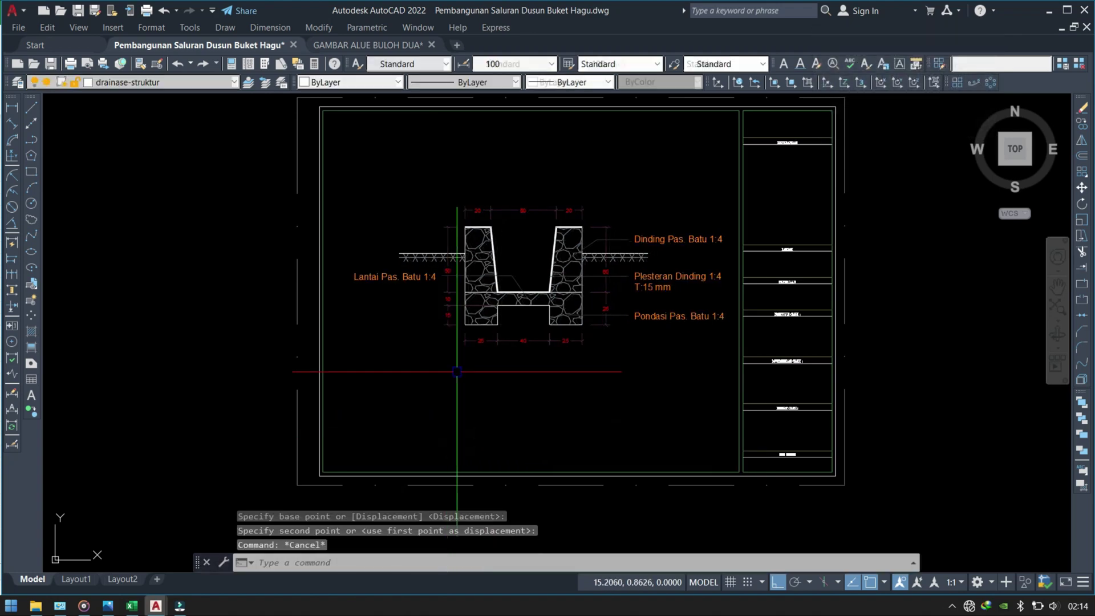
pyautogui.scroll(3, 668, 275)
pyautogui.scroll(2, 669, 276)
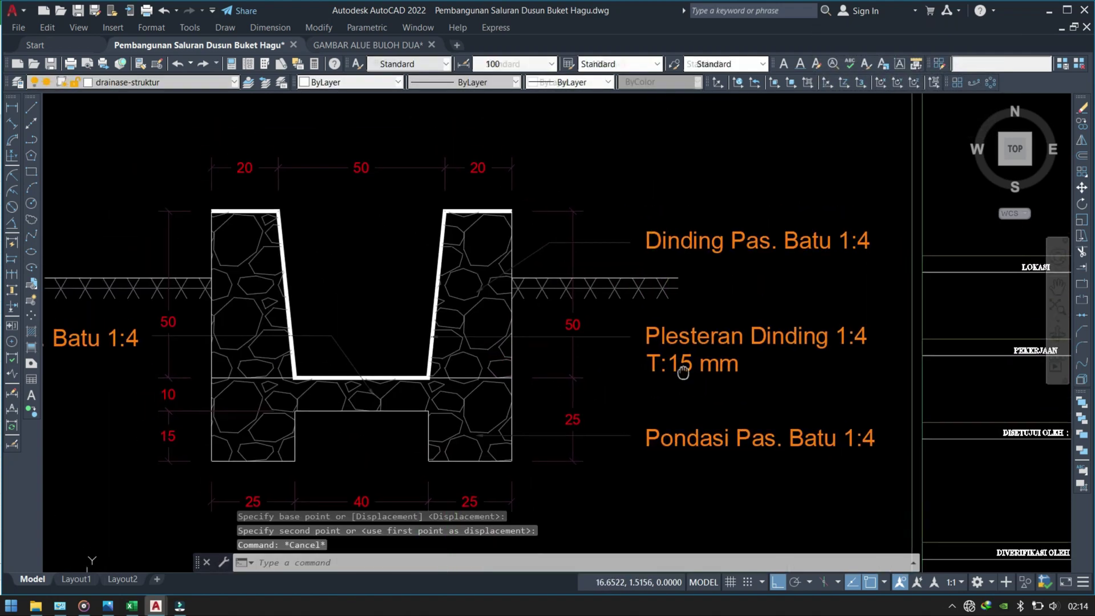
# Mirror the right Plesteran Dinding leader about a vertical axis at the channel centre, keeping the original
pyautogui.moveTo(464, 324); pyautogui.dragTo(564, 389, button='middle')
pyautogui.moveTo(696, 329); pyautogui.dragTo(562, 372)
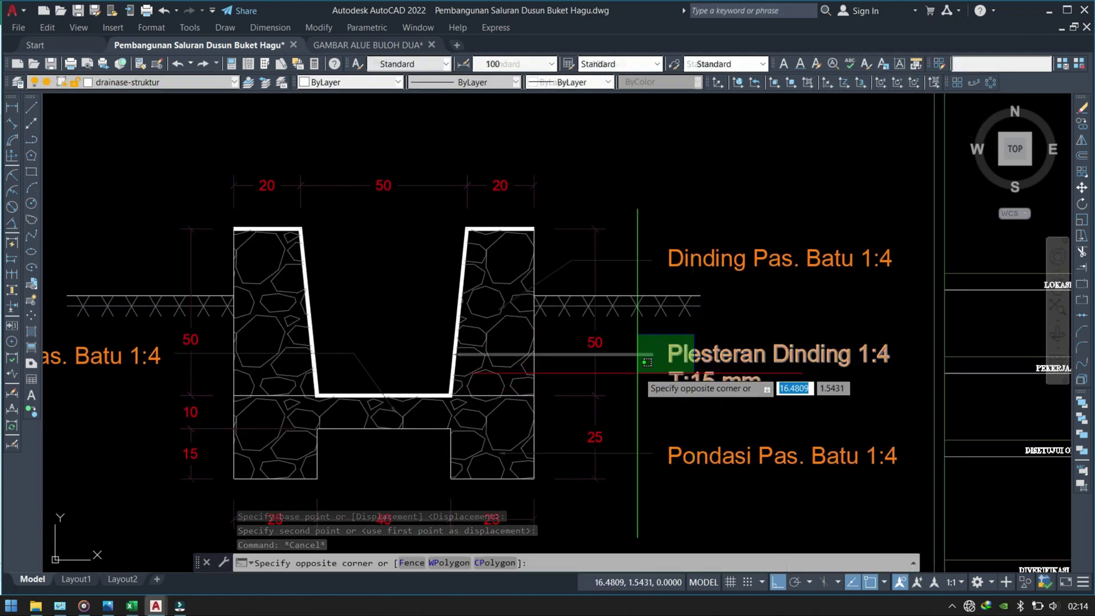
pyautogui.moveTo(561, 382); pyautogui.dragTo(575, 399, button='middle')
pyautogui.write('m')
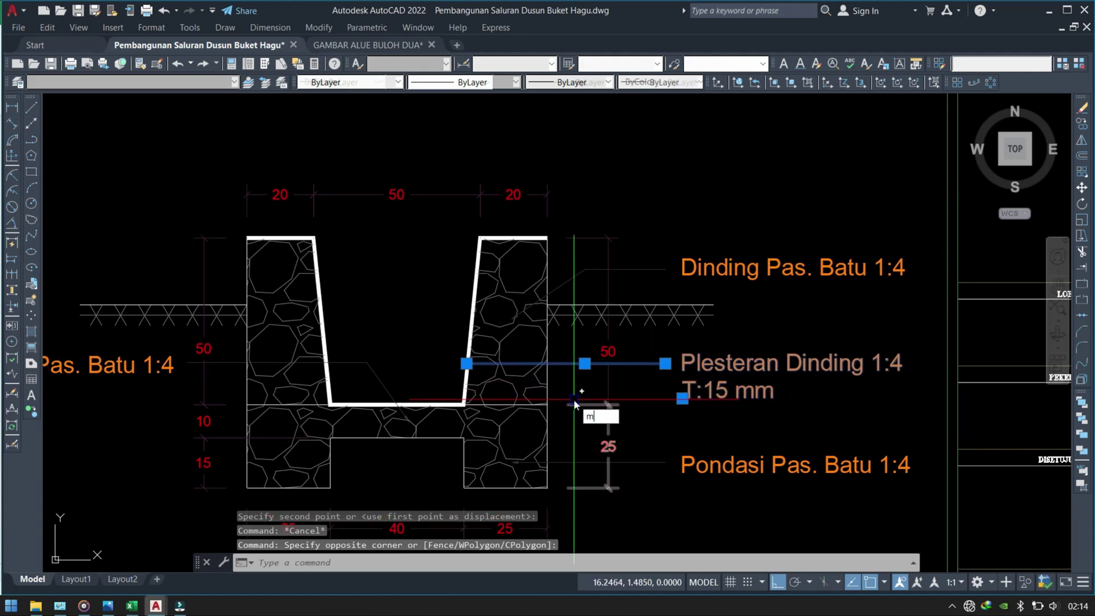
pyautogui.write('i')
pyautogui.press('Return')
pyautogui.click(398, 368)
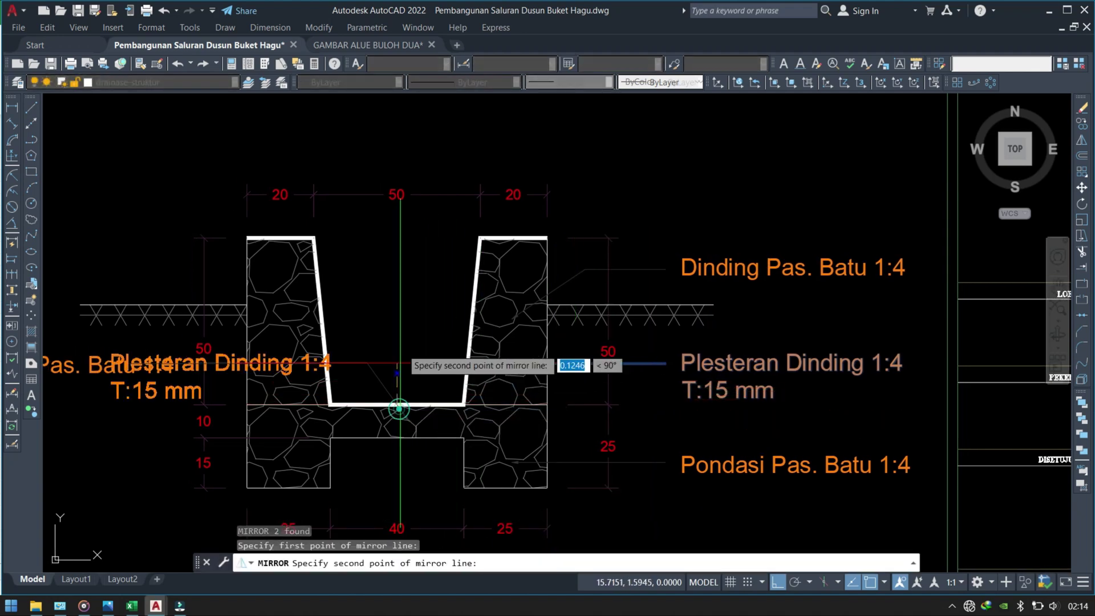
pyautogui.click(399, 409)
pyautogui.press('Return')
# Move the mirrored Plesteran Dinding leader up above the left wall
pyautogui.scroll(2, 365, 371)
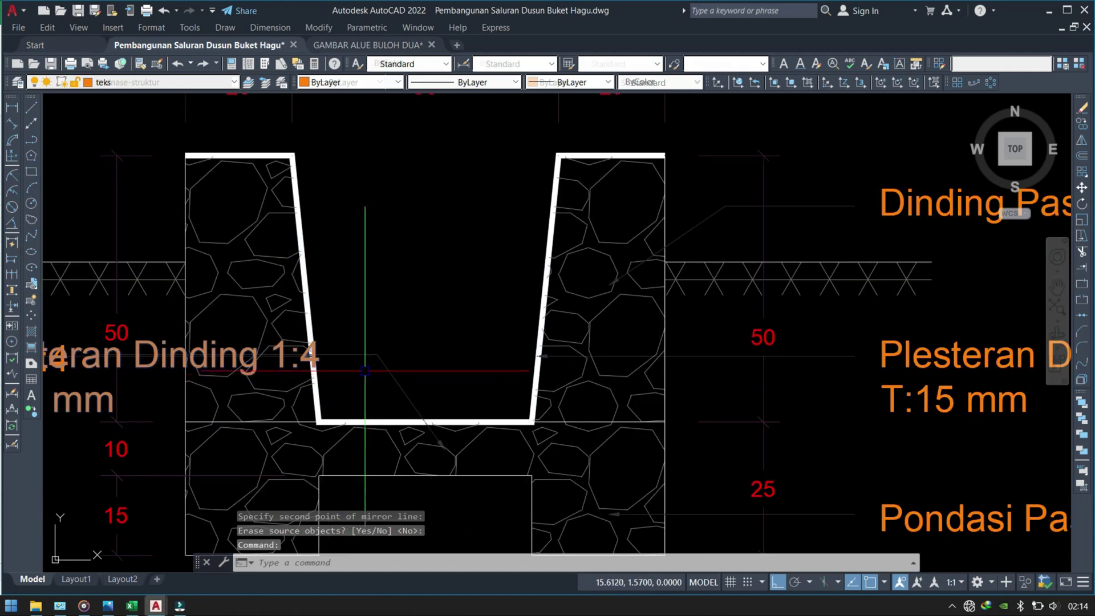
pyautogui.click(394, 379)
pyautogui.scroll(-2, 399, 371)
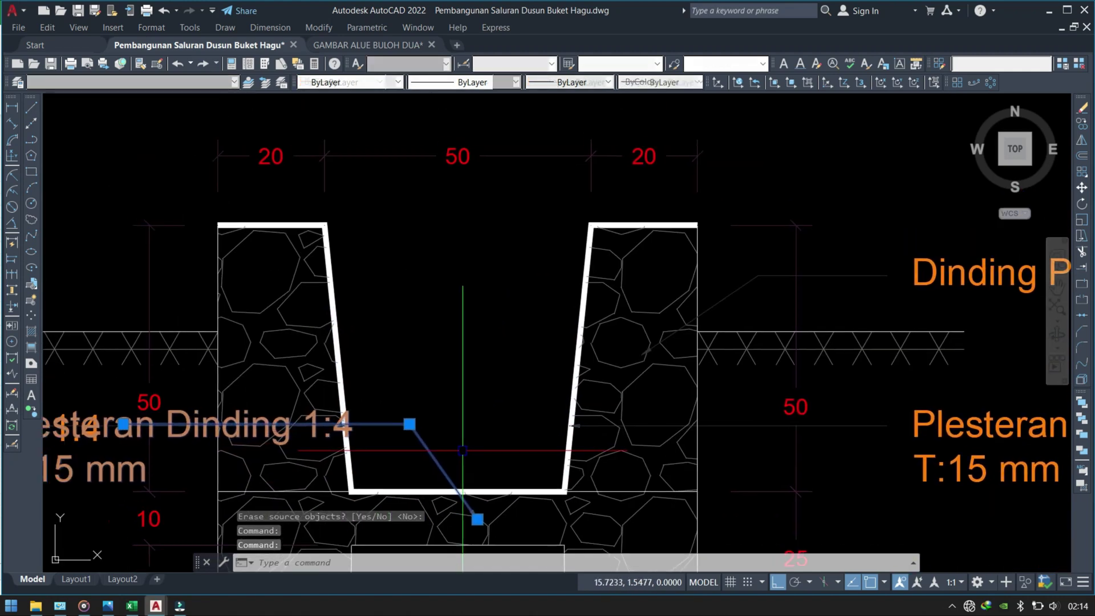
pyautogui.write('m')
pyautogui.press('Return')
pyautogui.scroll(-1, 457, 399)
pyautogui.click(454, 433)
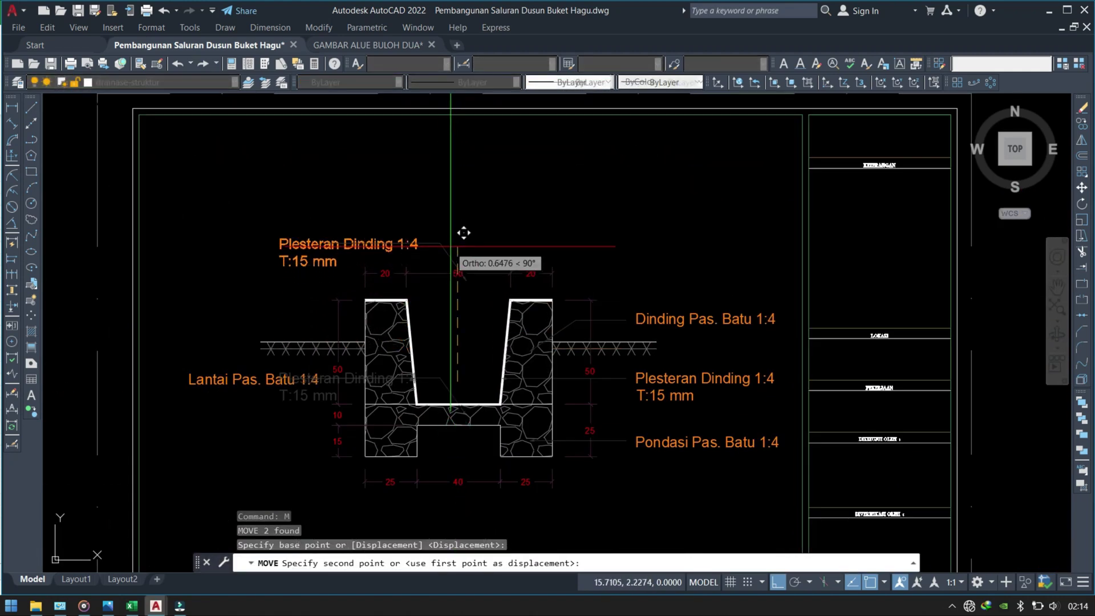
pyautogui.click(459, 228)
# Reselect the mirrored leader and move it to a new position
pyautogui.press('Escape')
pyautogui.scroll(2, 400, 238)
pyautogui.click(397, 260)
pyautogui.click(473, 208)
pyautogui.moveTo(391, 284); pyautogui.dragTo(547, 294, button='middle')
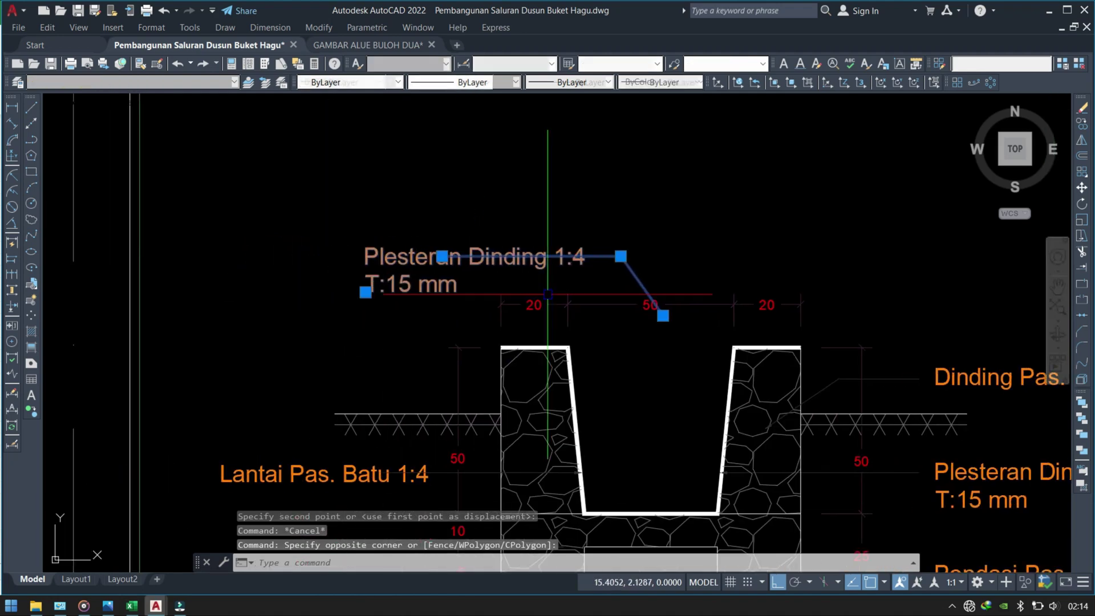
pyautogui.write('m')
pyautogui.press('Return')
pyautogui.click(587, 227)
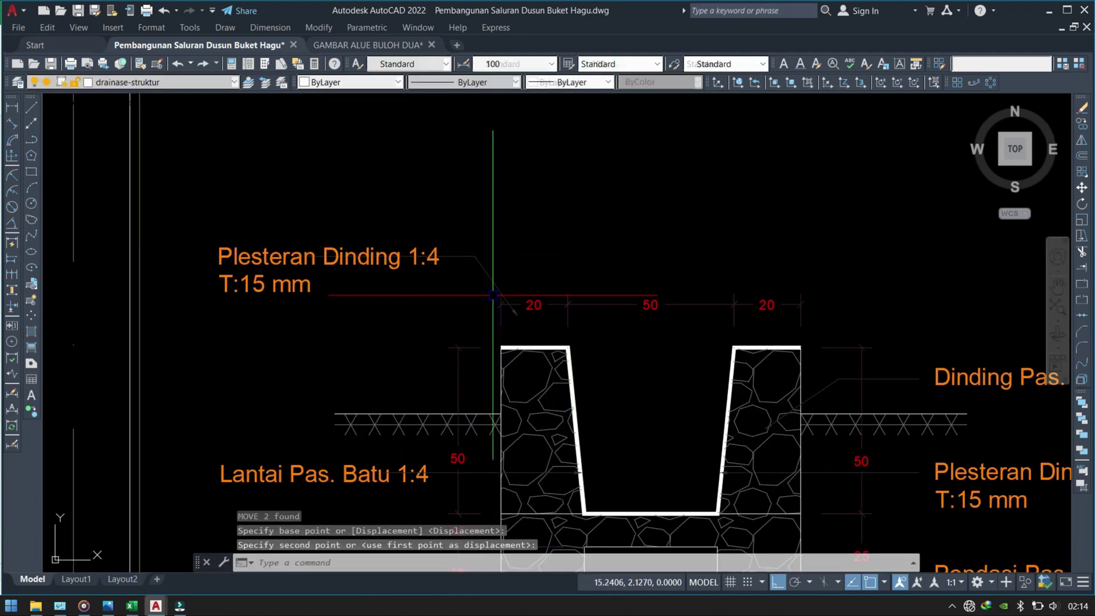
pyautogui.click(492, 295)
# Snap the mirrored leader's arrow tip onto the left wall top
pyautogui.scroll(3, 513, 331)
pyautogui.click(477, 249)
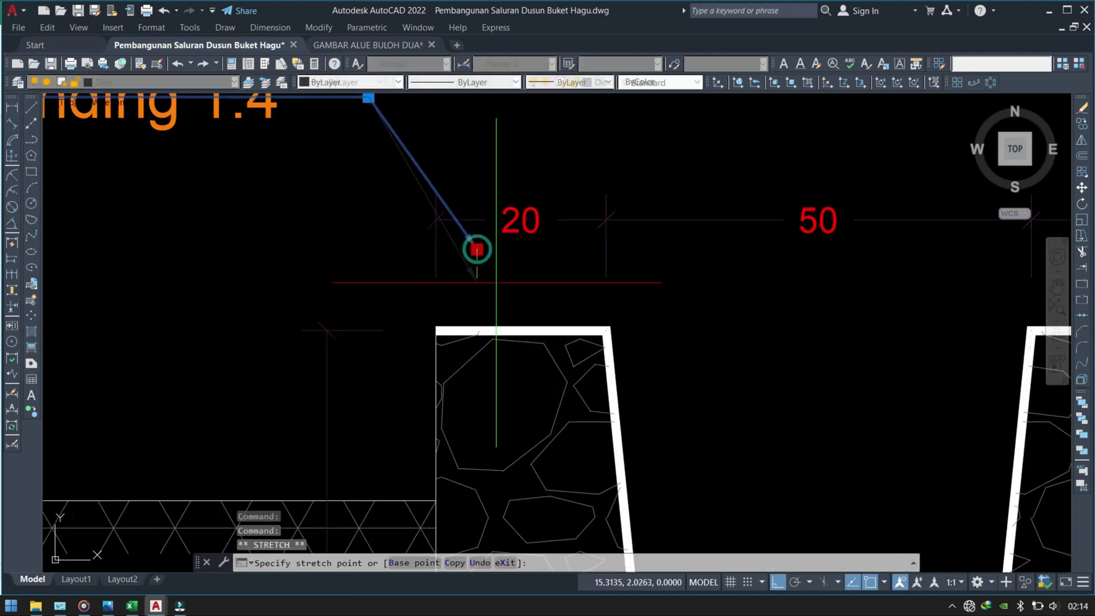
pyautogui.click(513, 328)
pyautogui.scroll(-3, 514, 327)
pyautogui.press('Escape')
# Select the left leader's text for a stretch, then cancel it
pyautogui.scroll(3, 417, 256)
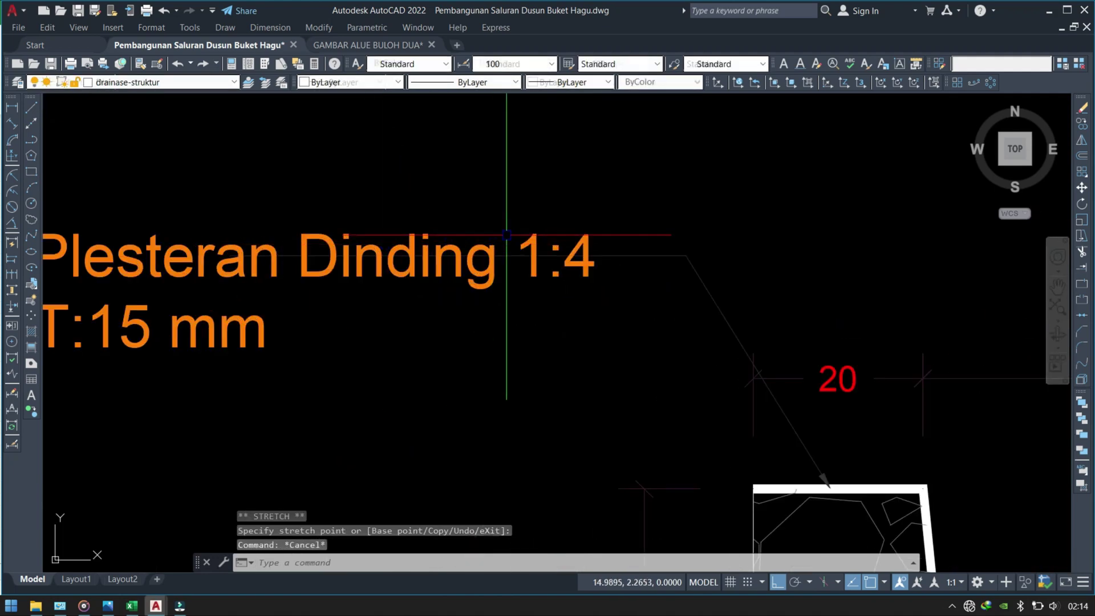
pyautogui.scroll(-2, 513, 229)
pyautogui.scroll(-1, 568, 203)
pyautogui.click(368, 197)
pyautogui.click(313, 261)
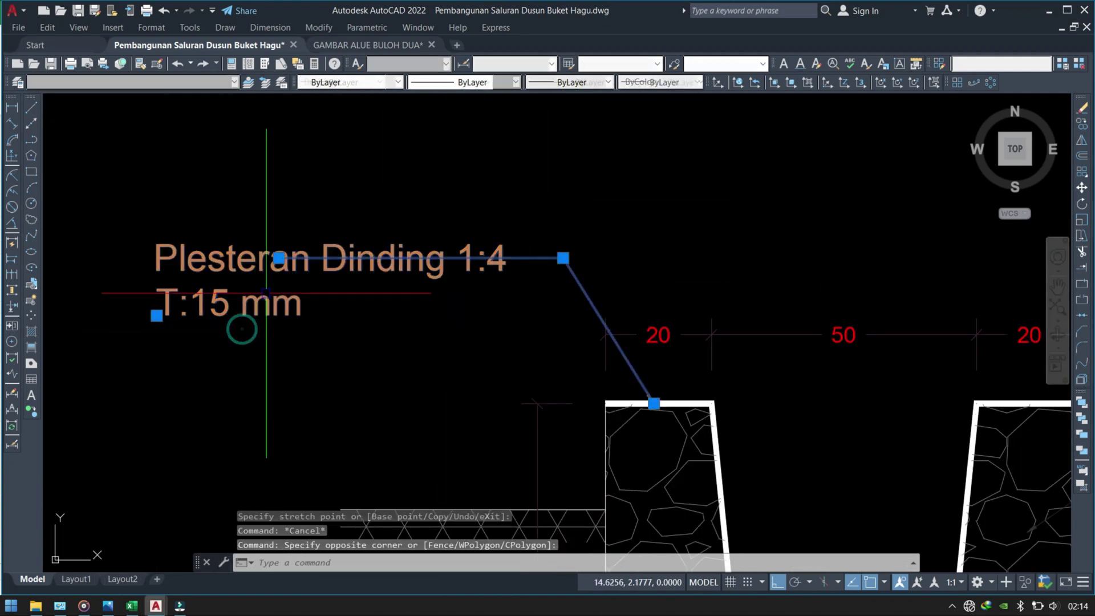
pyautogui.write('s')
pyautogui.press('Return')
pyautogui.click(289, 391)
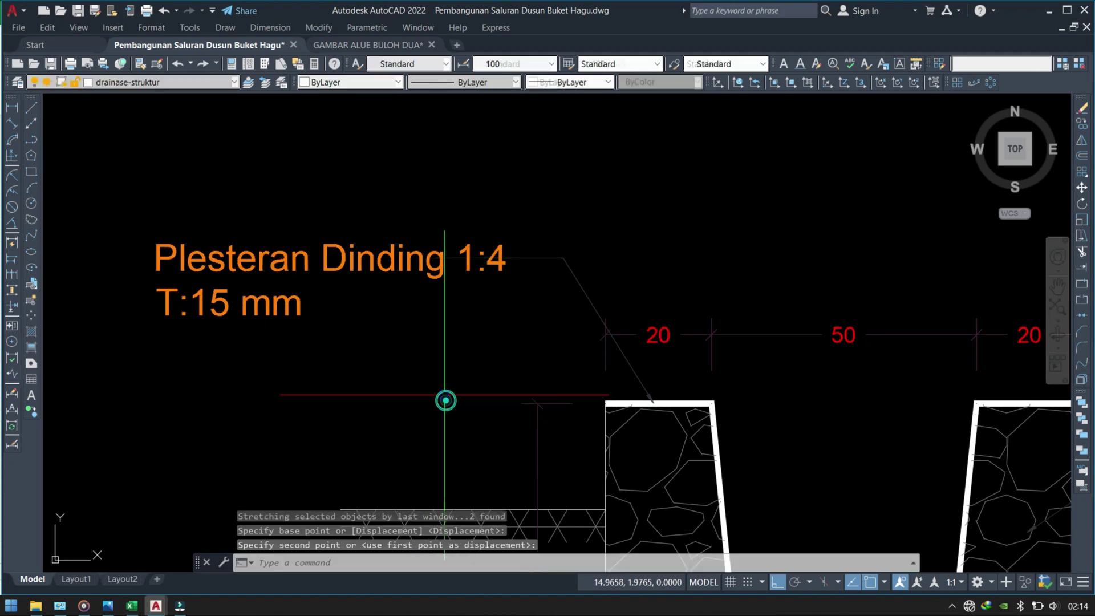
pyautogui.press('Escape')
# Move the left leader's text further left, then cancel a repeat move
pyautogui.click(371, 270)
pyautogui.click(392, 238)
pyautogui.write('m')
pyautogui.press('Return')
pyautogui.scroll(2, 354, 402)
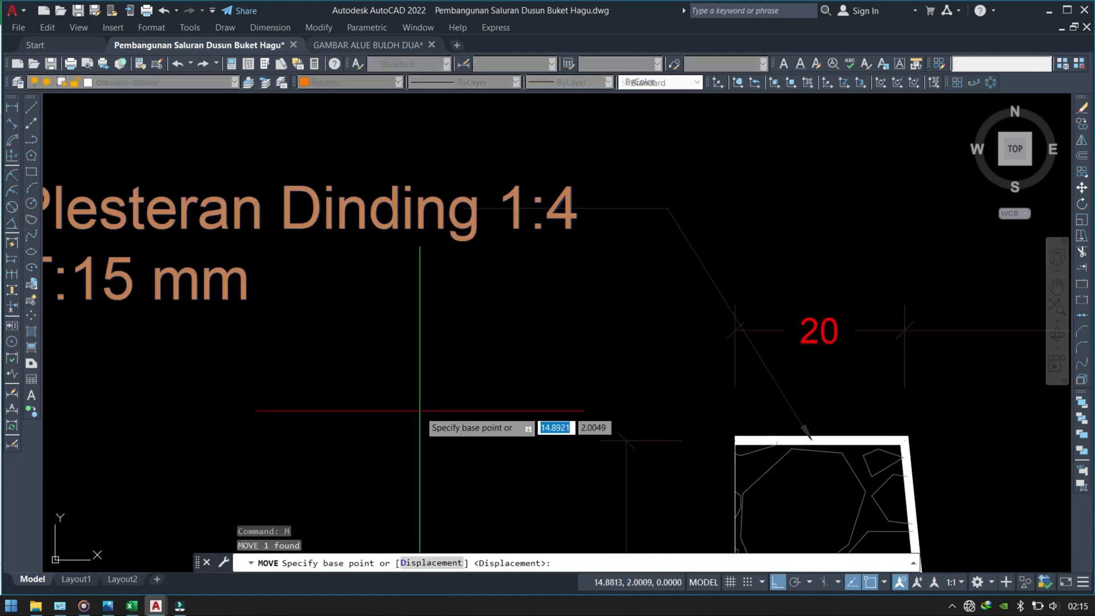
pyautogui.click(437, 411)
pyautogui.click(318, 439)
pyautogui.click(391, 179)
pyautogui.click(311, 262)
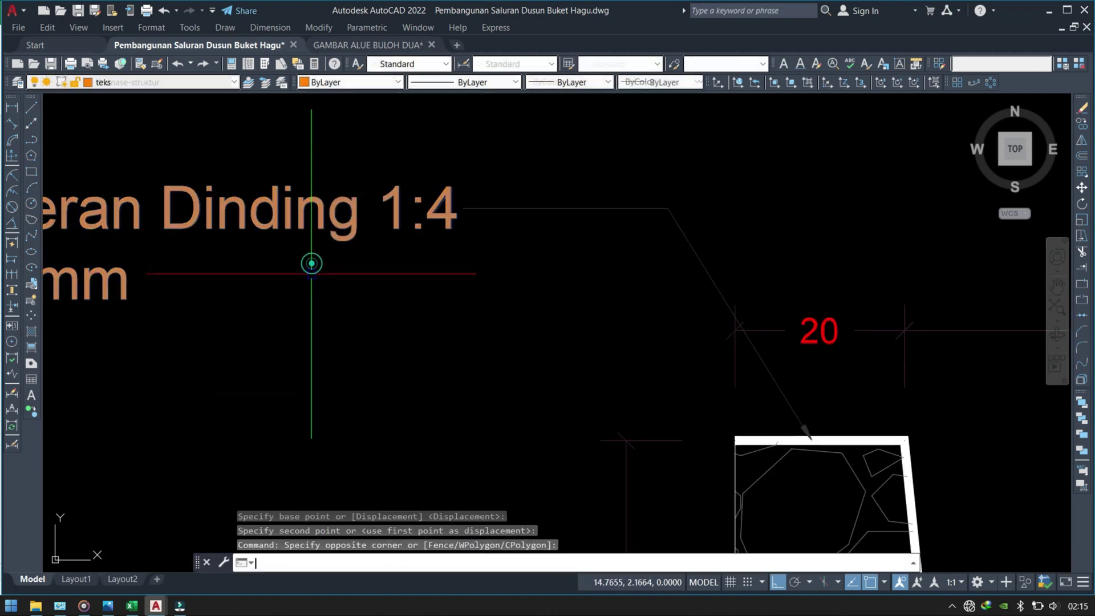
pyautogui.press('Return')
pyautogui.click(385, 308)
pyautogui.press('Escape')
# Stretch the left Plesteran Dinding label slightly to the right
pyautogui.scroll(-5, 422, 314)
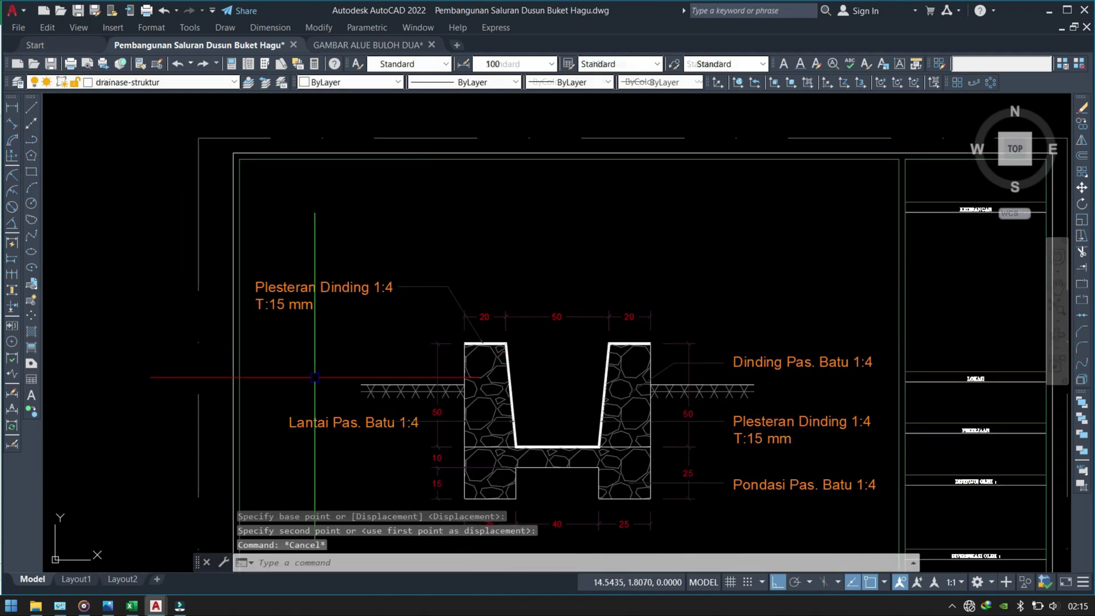
pyautogui.scroll(-1, 314, 377)
pyautogui.scroll(-2, 419, 329)
pyautogui.scroll(5, 333, 214)
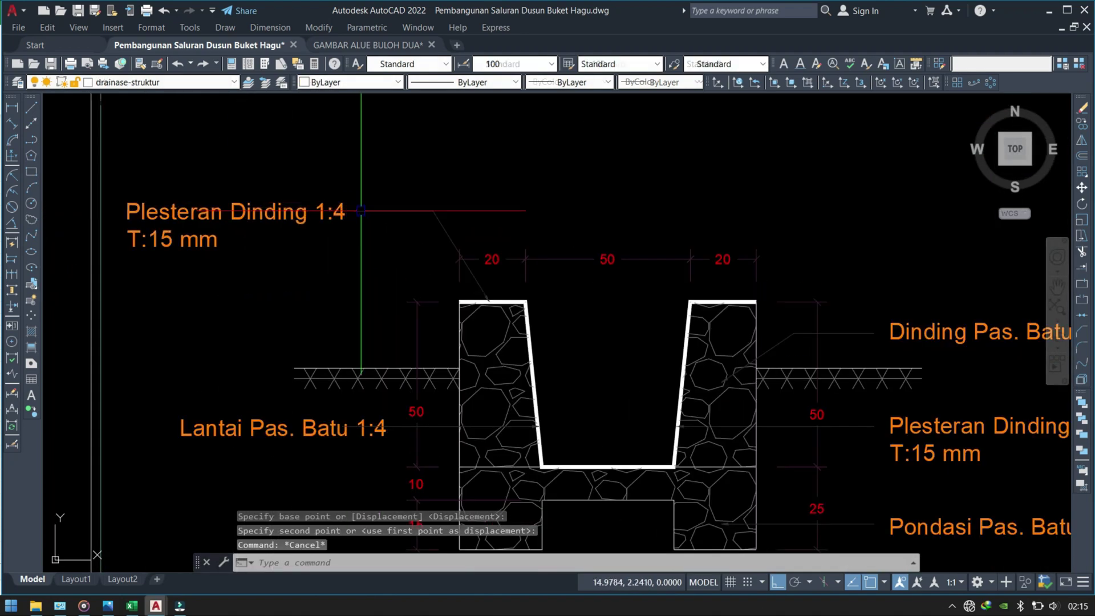
pyautogui.moveTo(332, 213); pyautogui.dragTo(467, 255, button='middle')
pyautogui.click(506, 204)
pyautogui.click(260, 338)
pyautogui.write('s')
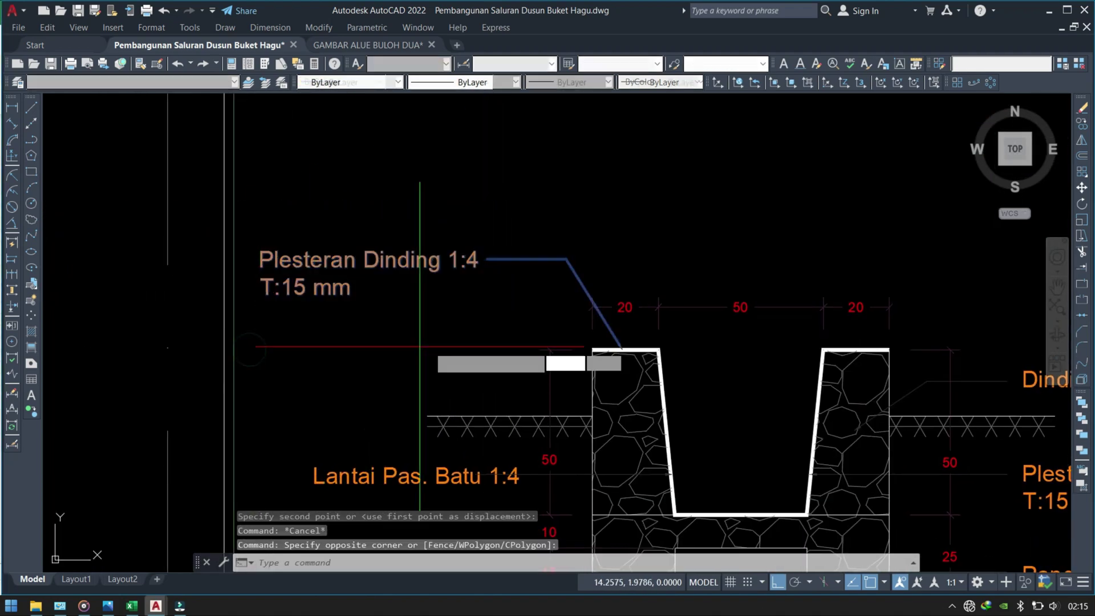
pyautogui.press('Return')
pyautogui.click(453, 342)
pyautogui.click(494, 342)
# Begin another stretch of the label with a new crossing window
pyautogui.click(596, 222)
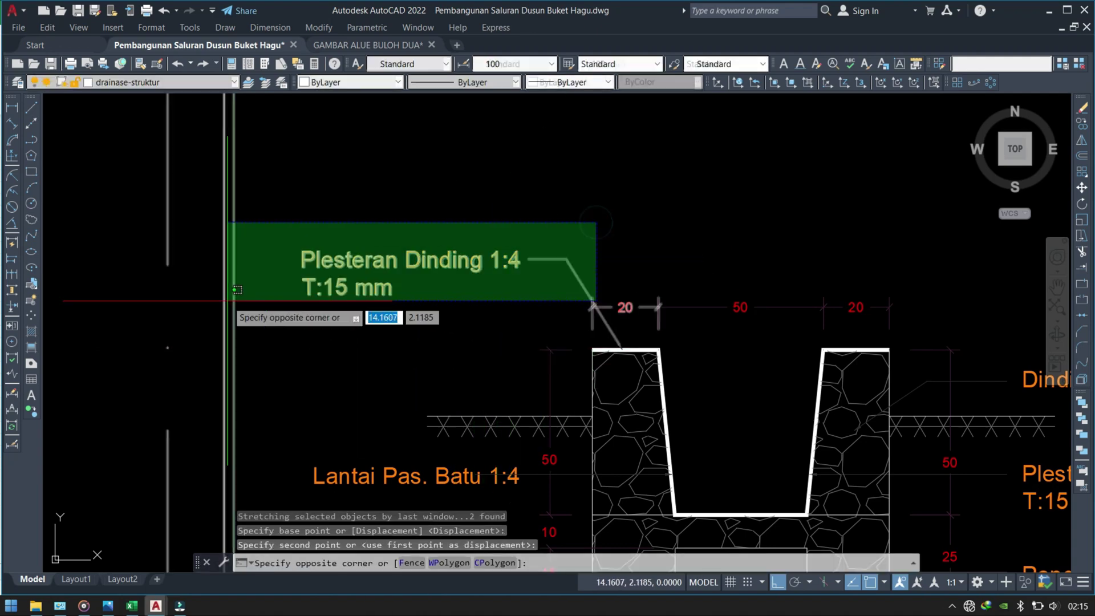
pyautogui.click(294, 293)
pyautogui.press('Return')
pyautogui.click(548, 211)
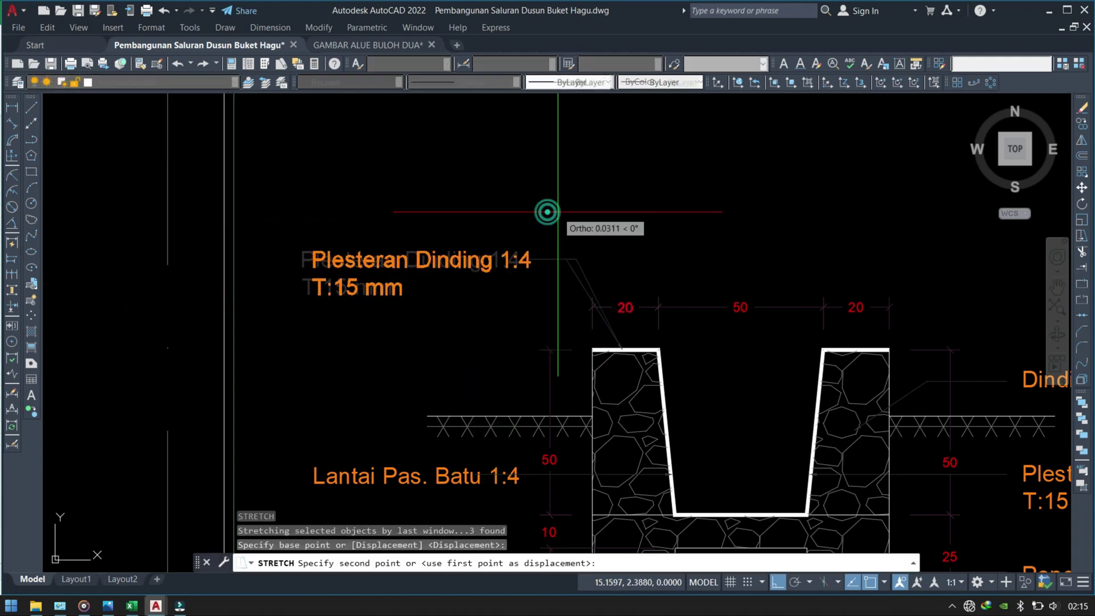
# Select the dimension beside the Lantai Pas. Batu 1:4 label, then cancel its endpoint edit
pyautogui.scroll(-5, 572, 264)
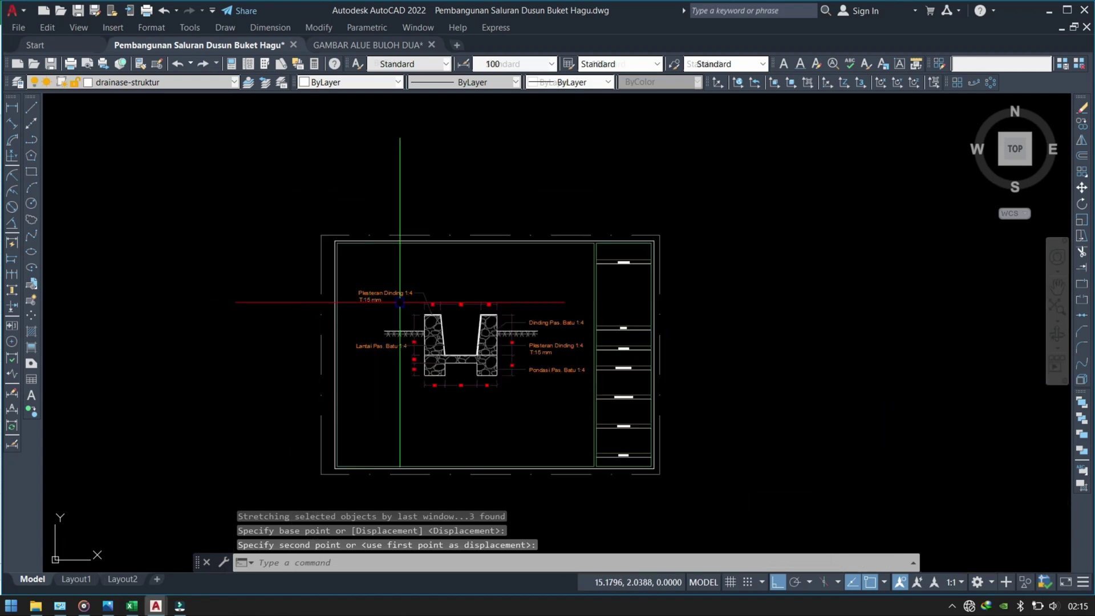
pyautogui.scroll(4, 400, 342)
pyautogui.scroll(4, 519, 324)
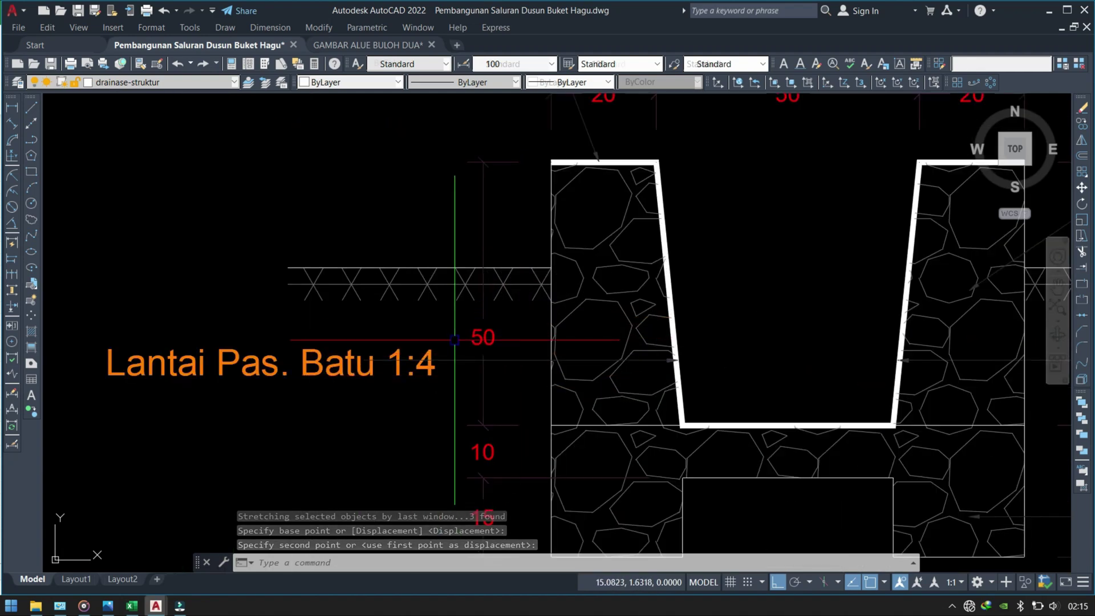
pyautogui.click(453, 362)
pyautogui.scroll(2, 450, 370)
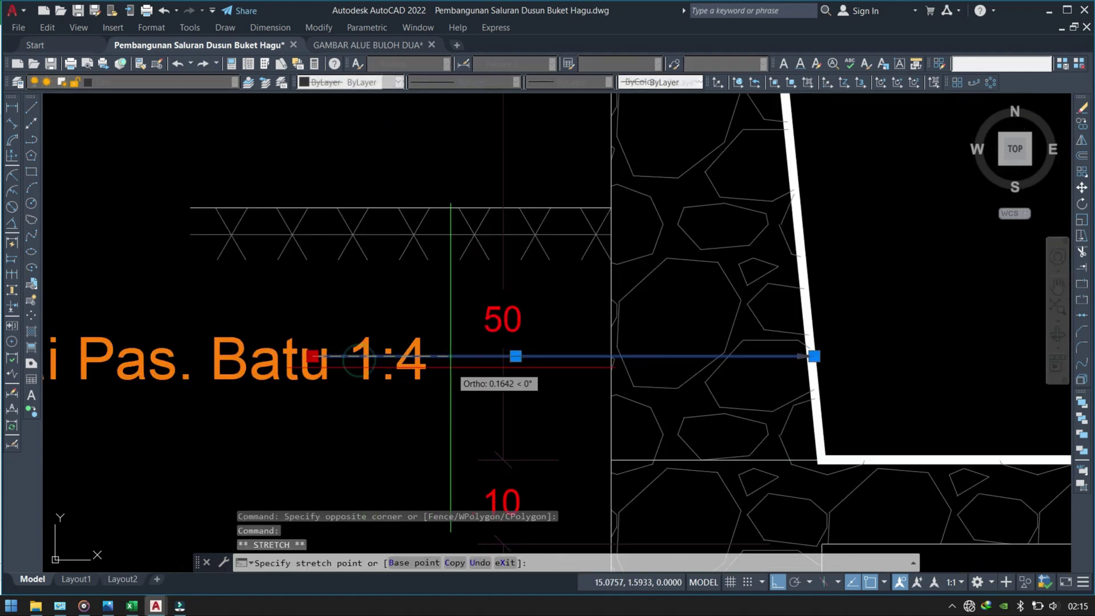
pyautogui.click(312, 356)
pyautogui.press('Escape')
# Drag the Lantai Pas. Batu 1:4 leader's arrow down onto the channel floor
pyautogui.scroll(-5, 428, 353)
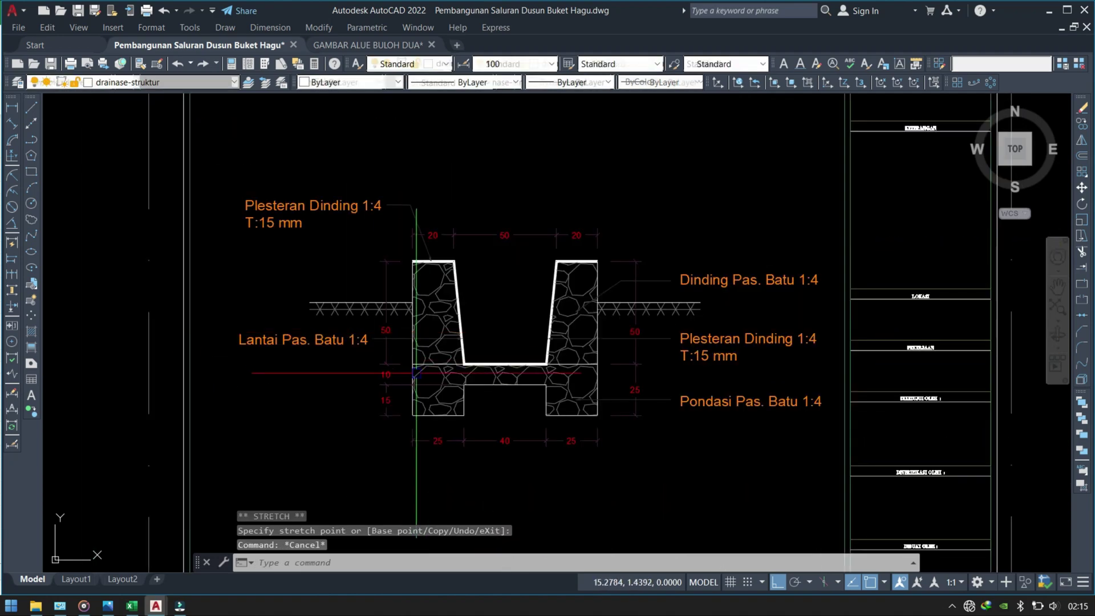
pyautogui.scroll(3, 400, 348)
pyautogui.scroll(2, 376, 341)
pyautogui.click(393, 325)
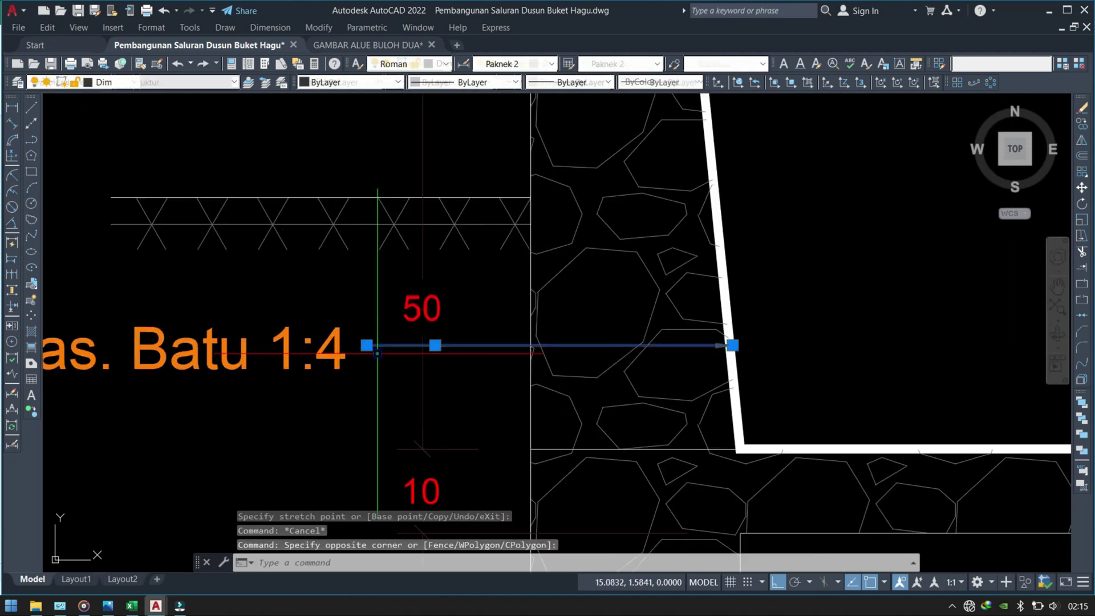
pyautogui.scroll(-3, 433, 348)
pyautogui.press('Escape')
pyautogui.scroll(2, 427, 353)
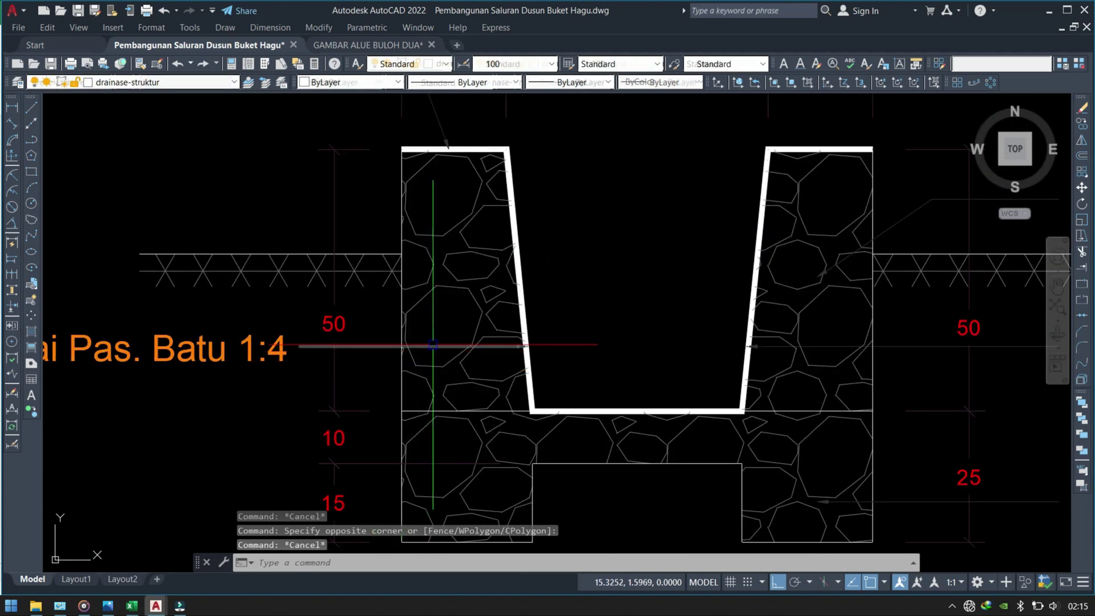
pyautogui.click(433, 345)
pyautogui.click(527, 346)
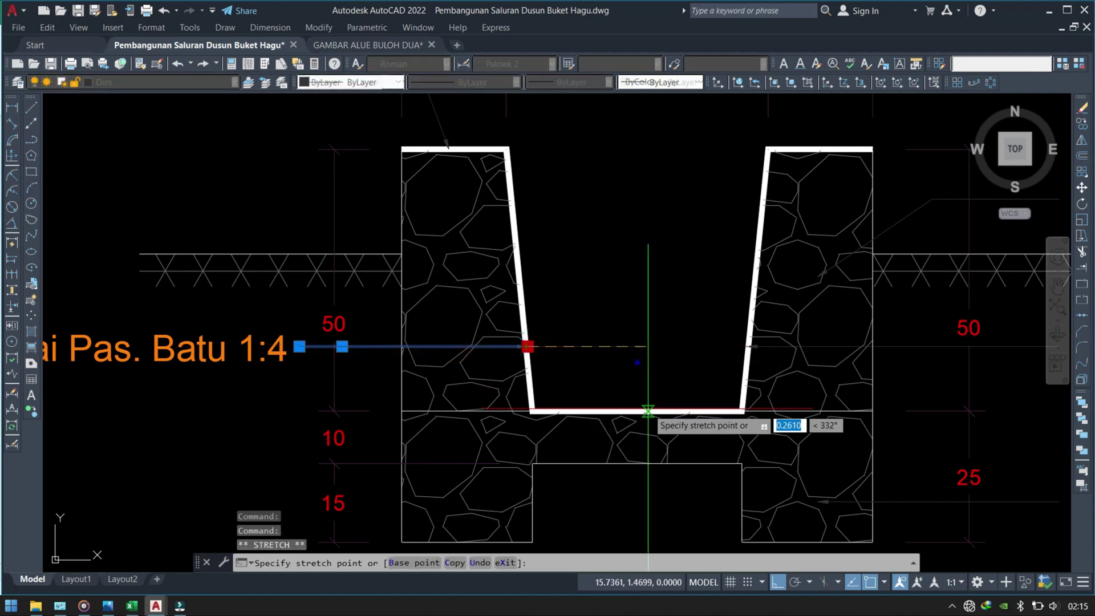
pyautogui.click(647, 435)
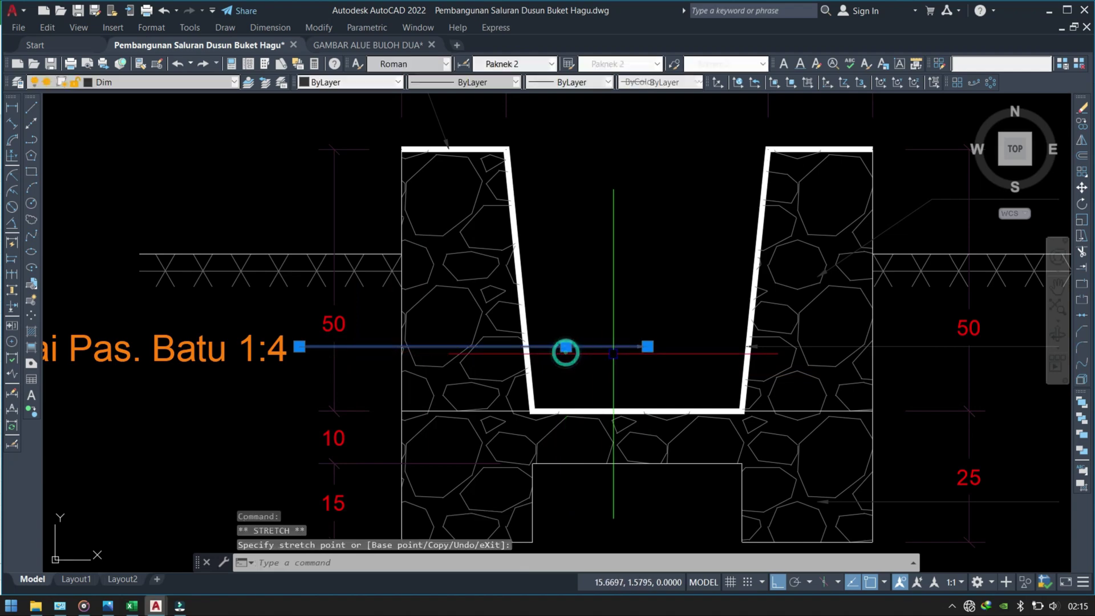
pyautogui.click(656, 344)
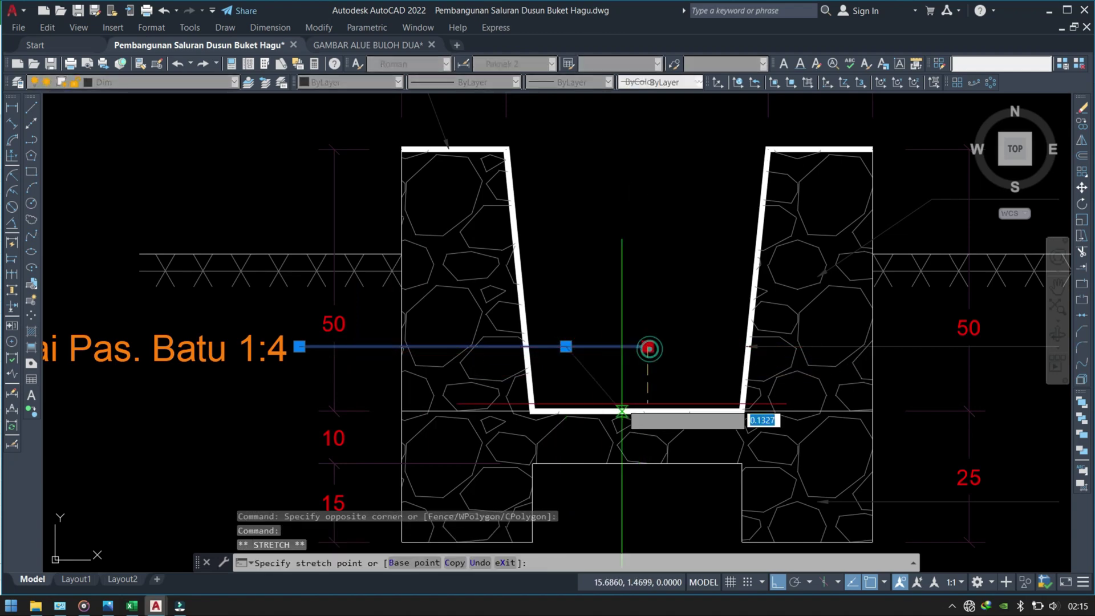
pyautogui.scroll(2, 647, 453)
pyautogui.press('Escape')
# Draw a temporary vertical construction line near the left wall
pyautogui.scroll(-5, 654, 437)
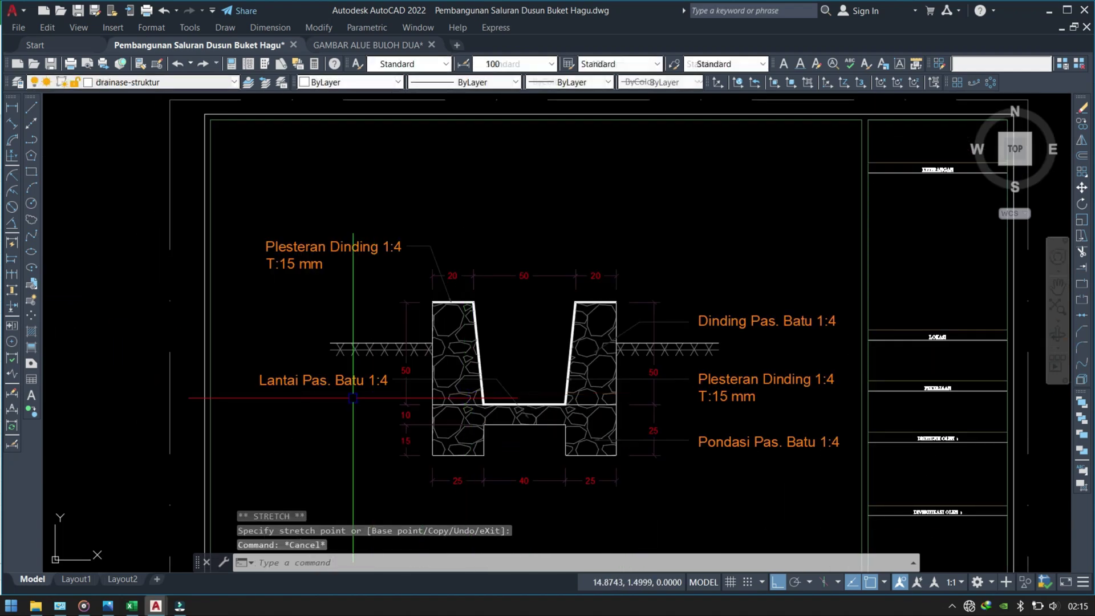
pyautogui.scroll(4, 435, 358)
pyautogui.scroll(-5, 380, 371)
pyautogui.scroll(4, 537, 357)
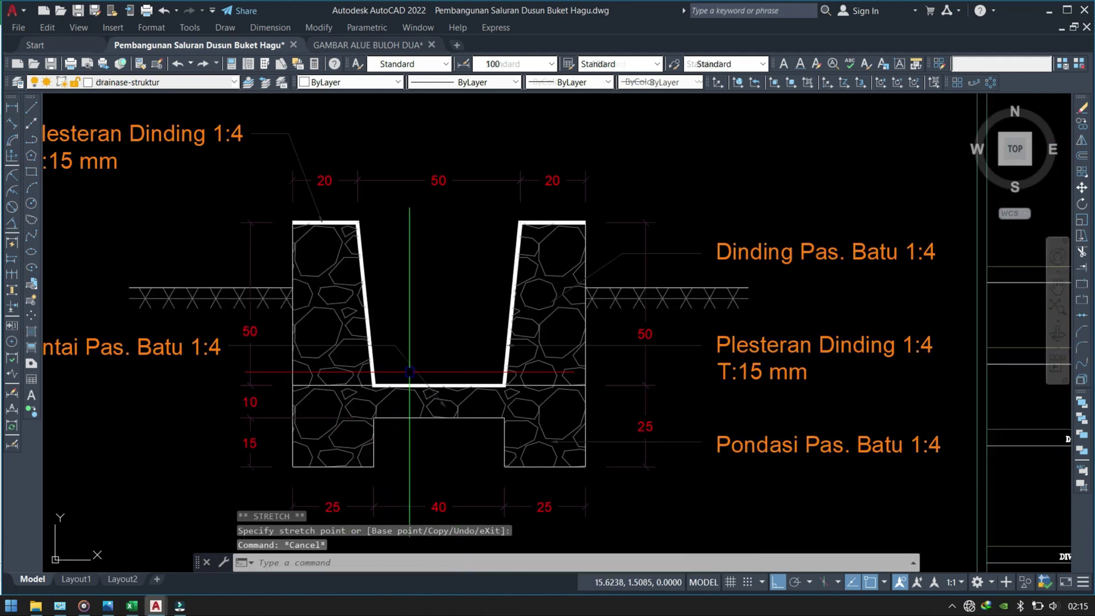
pyautogui.scroll(-4, 537, 356)
pyautogui.scroll(2, 466, 371)
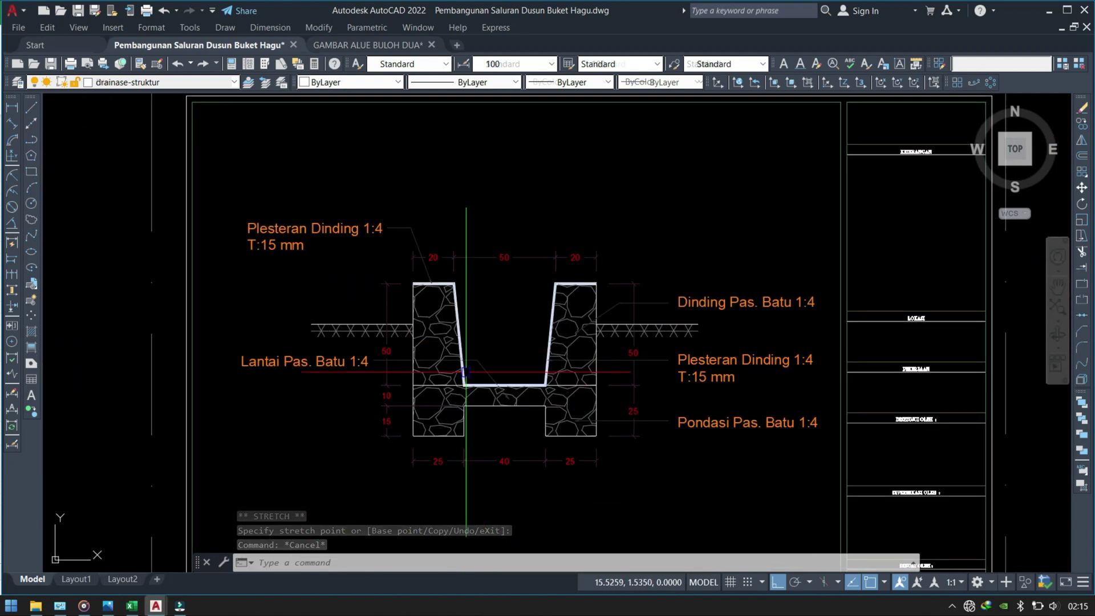
pyautogui.scroll(2, 442, 375)
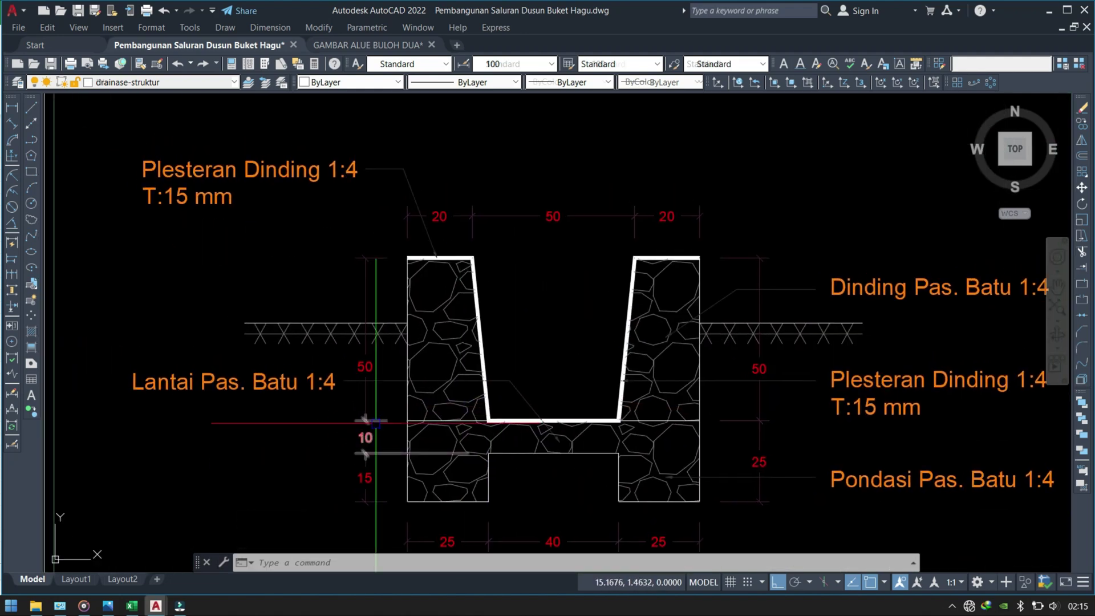
pyautogui.write('x')
pyautogui.press('Return')
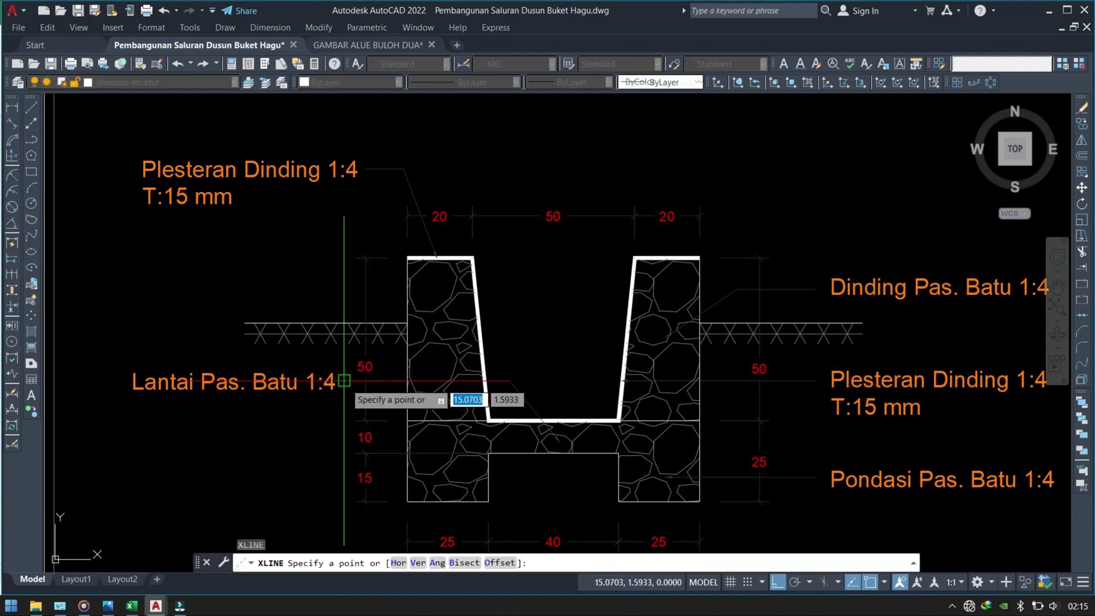
pyautogui.click(344, 384)
pyautogui.click(327, 433)
pyautogui.moveTo(328, 433); pyautogui.dragTo(443, 565, button='middle')
pyautogui.press('Escape')
# Select the upper Plesteran Dinding label and leader for a stretch, then cancel
pyautogui.scroll(2, 513, 320)
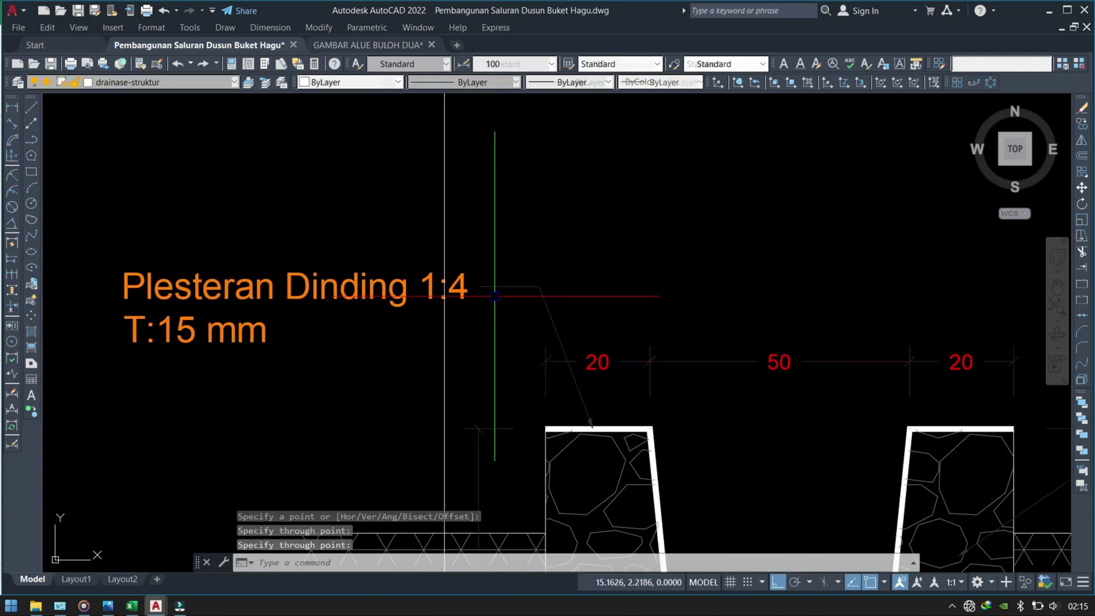
pyautogui.click(499, 245)
pyautogui.click(90, 348)
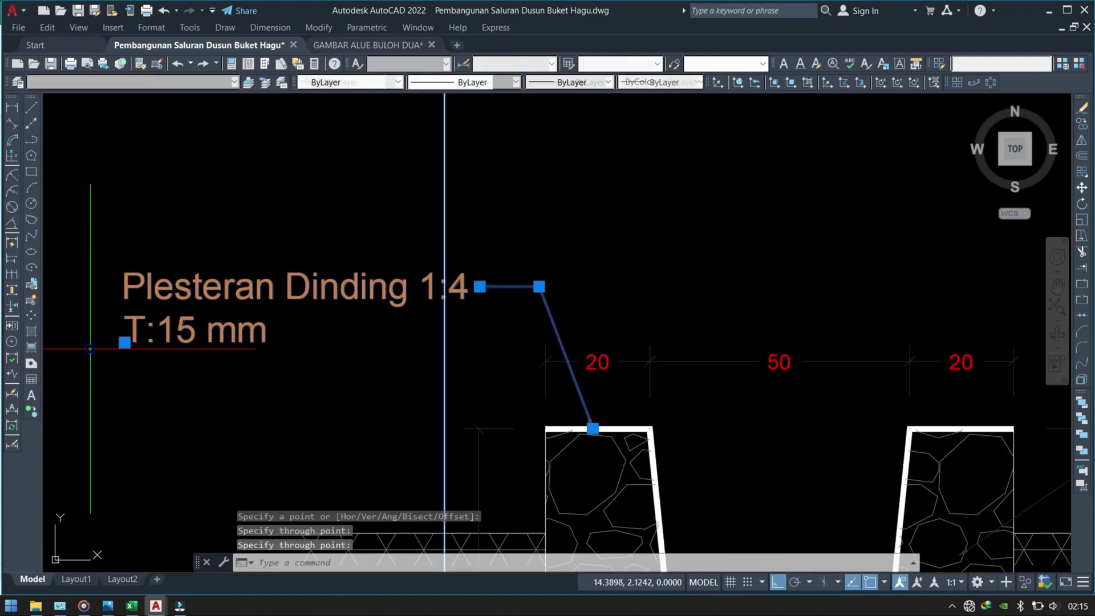
pyautogui.write('s')
pyautogui.press('Return')
pyautogui.click(481, 288)
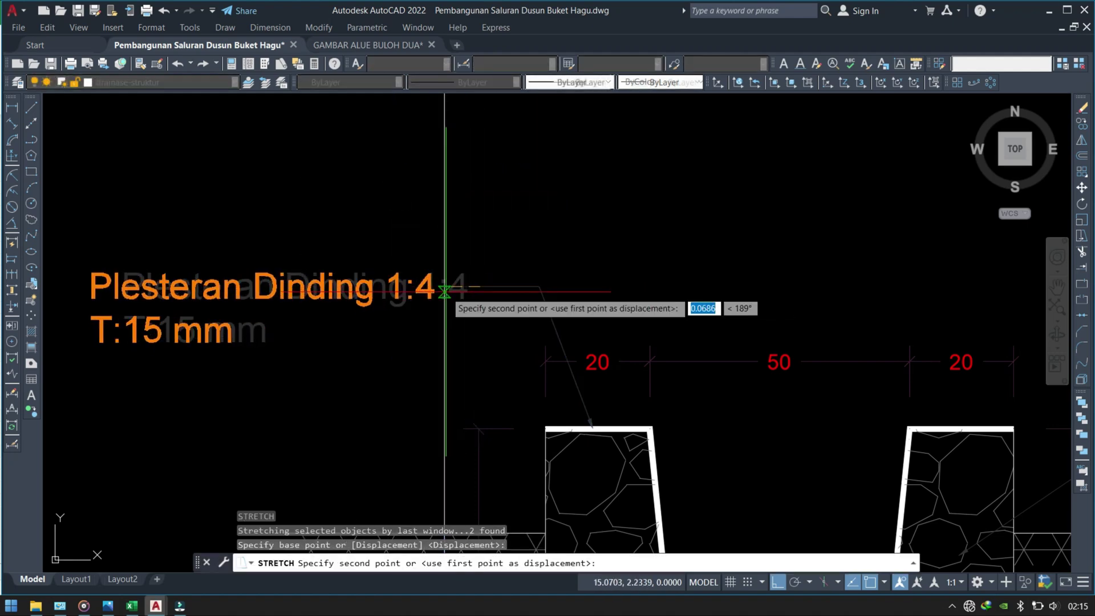
pyautogui.press('Escape')
# Erase the temporary vertical construction line
pyautogui.click(482, 216)
pyautogui.write('e')
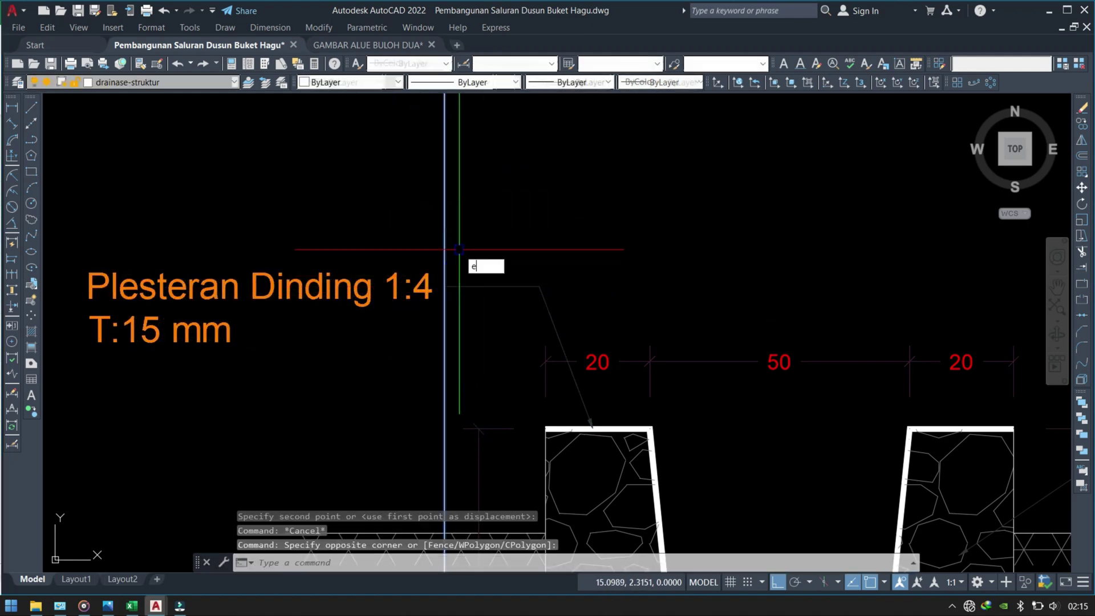
pyautogui.press('Return')
pyautogui.press('Escape')
pyautogui.scroll(-4, 459, 250)
pyautogui.scroll(-2, 399, 240)
pyautogui.scroll(2, 320, 215)
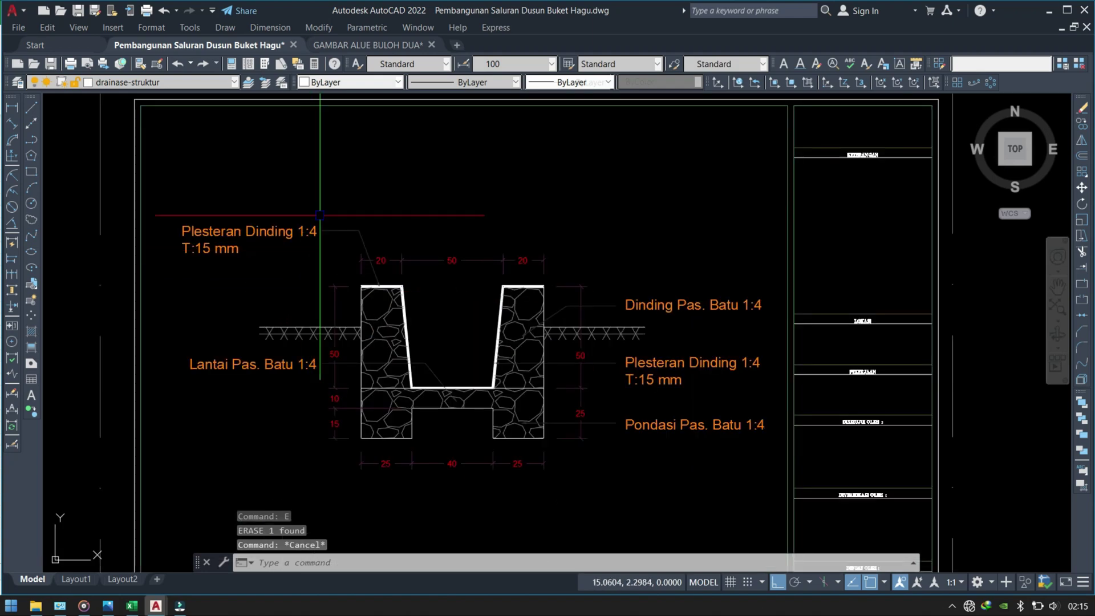
pyautogui.scroll(4, 320, 215)
# Reselect the upper Plesteran Dinding label to stretch it, then cancel and review
pyautogui.click(371, 212)
pyautogui.scroll(-4, 344, 302)
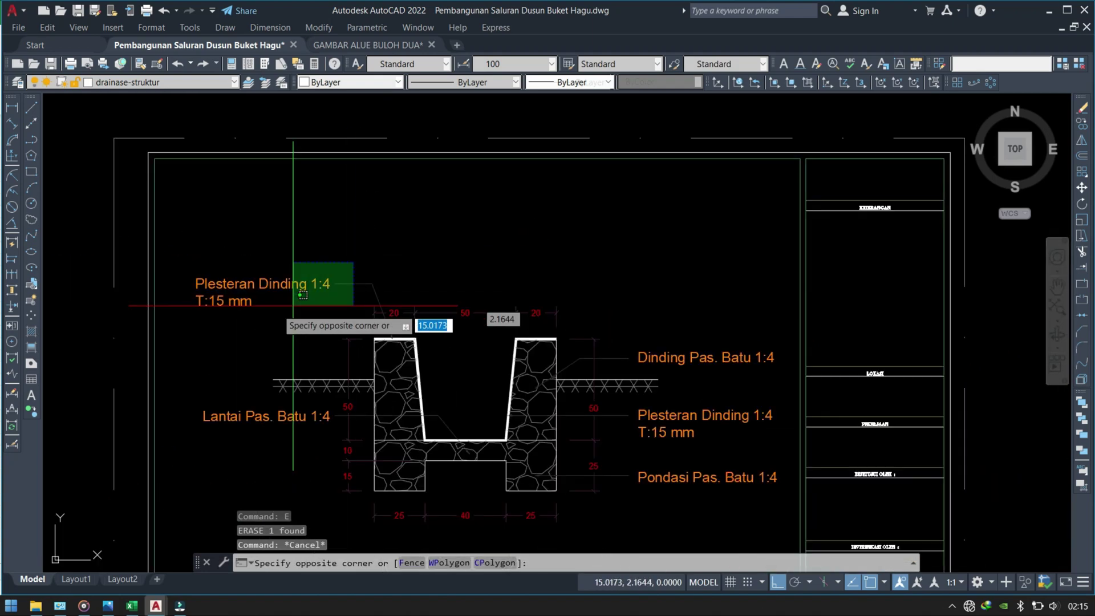
pyautogui.click(208, 301)
pyautogui.write('s')
pyautogui.press('Return')
pyautogui.scroll(3, 342, 305)
pyautogui.scroll(2, 330, 318)
pyautogui.click(351, 321)
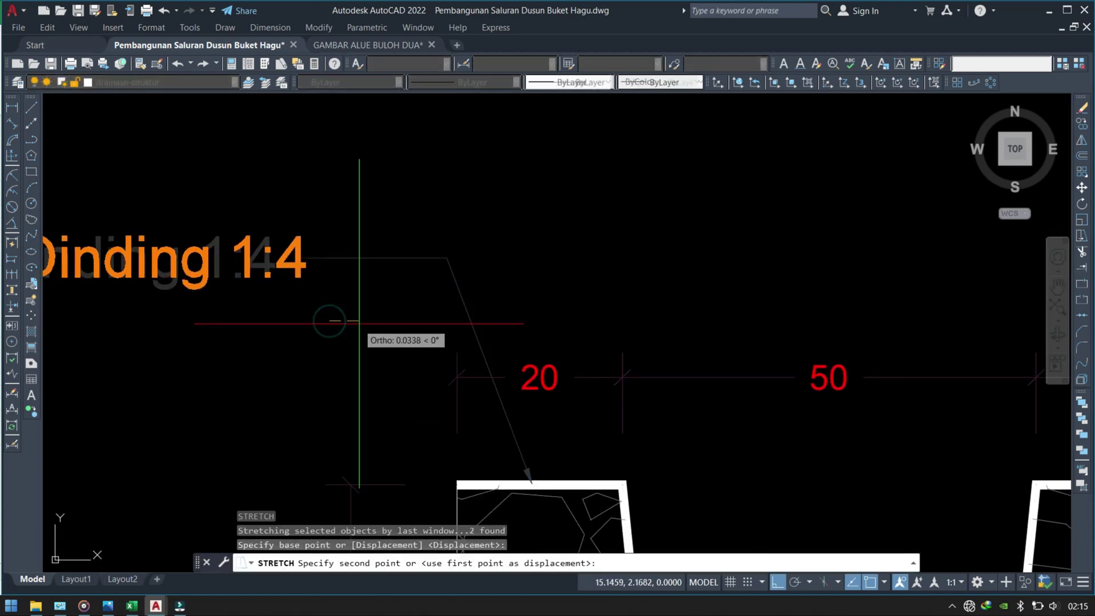
pyautogui.press('Escape')
pyautogui.scroll(-1, 359, 323)
pyautogui.scroll(-3, 365, 321)
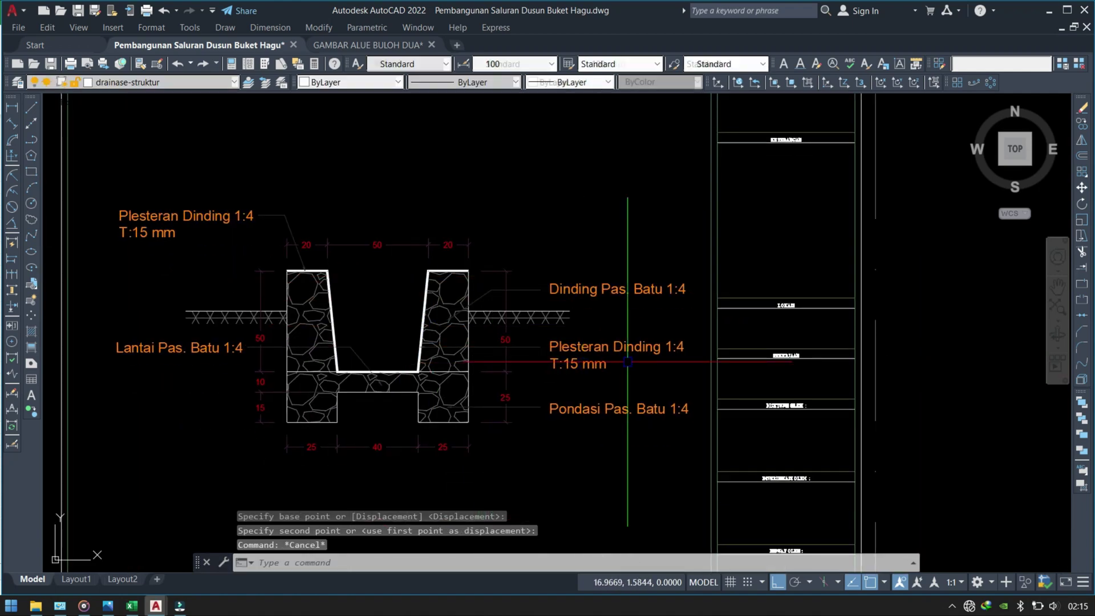
pyautogui.scroll(3, 627, 362)
pyautogui.scroll(-1, 426, 320)
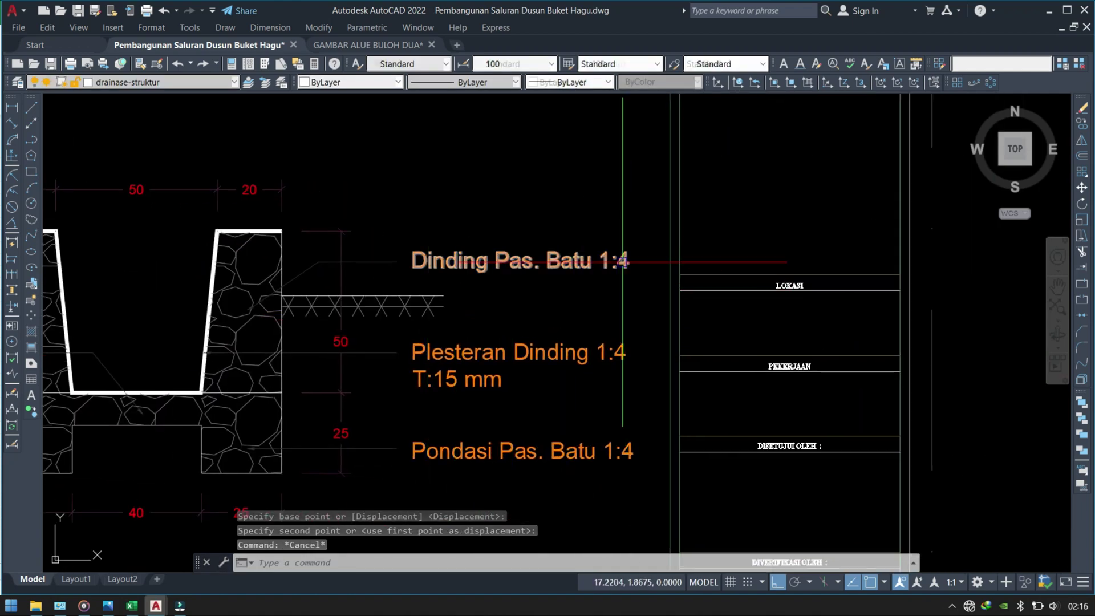
# Select the Dinding leader and the two lower right-side leaders with their labels
pyautogui.scroll(2, 622, 263)
pyautogui.click(656, 233)
pyautogui.click(223, 300)
pyautogui.moveTo(435, 416); pyautogui.dragTo(481, 270, button='middle')
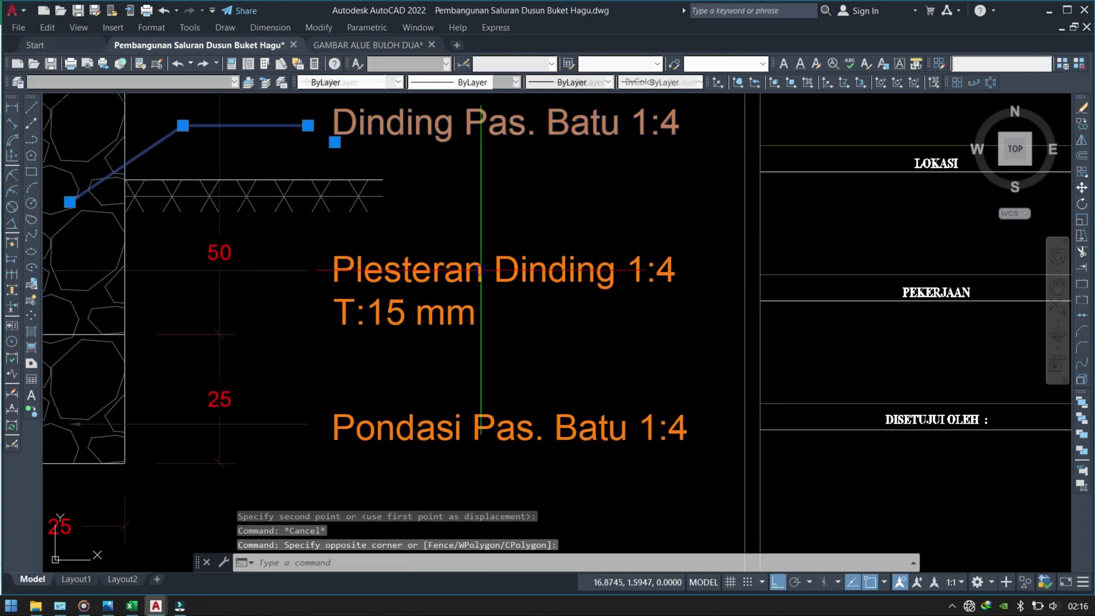
pyautogui.click(714, 239)
pyautogui.click(83, 526)
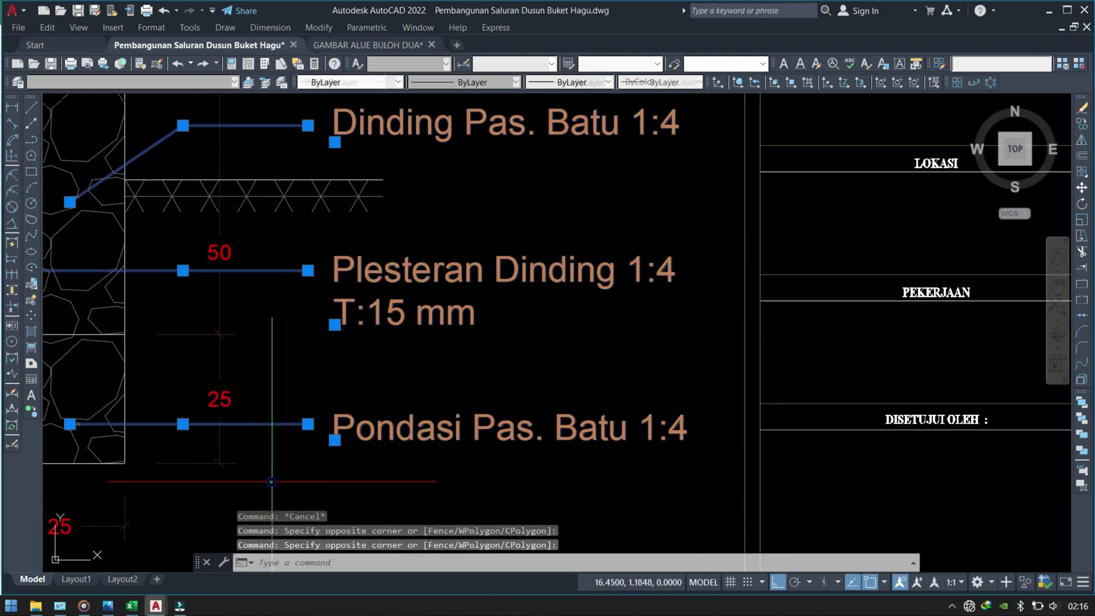
pyautogui.moveTo(283, 465); pyautogui.dragTo(316, 403, button='middle')
pyautogui.scroll(-2, 316, 403)
# Stretch the selected right-side labels and leaders leftward toward the channel wall
pyautogui.write('s')
pyautogui.press('Return')
pyautogui.click(399, 410)
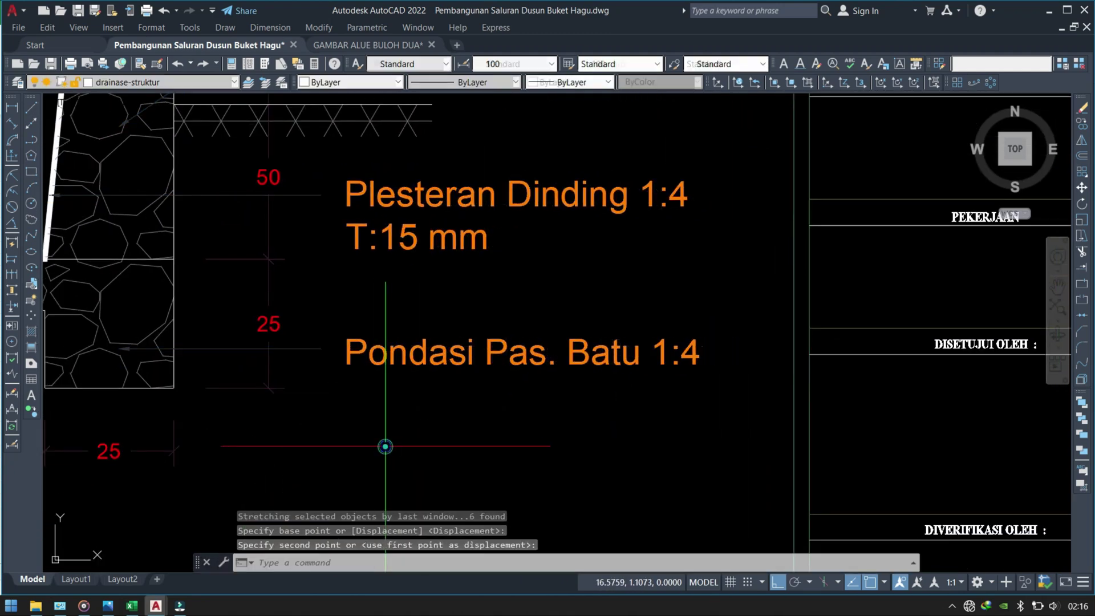
pyautogui.scroll(-3, 331, 364)
pyautogui.press('Escape')
pyautogui.scroll(2, 203, 432)
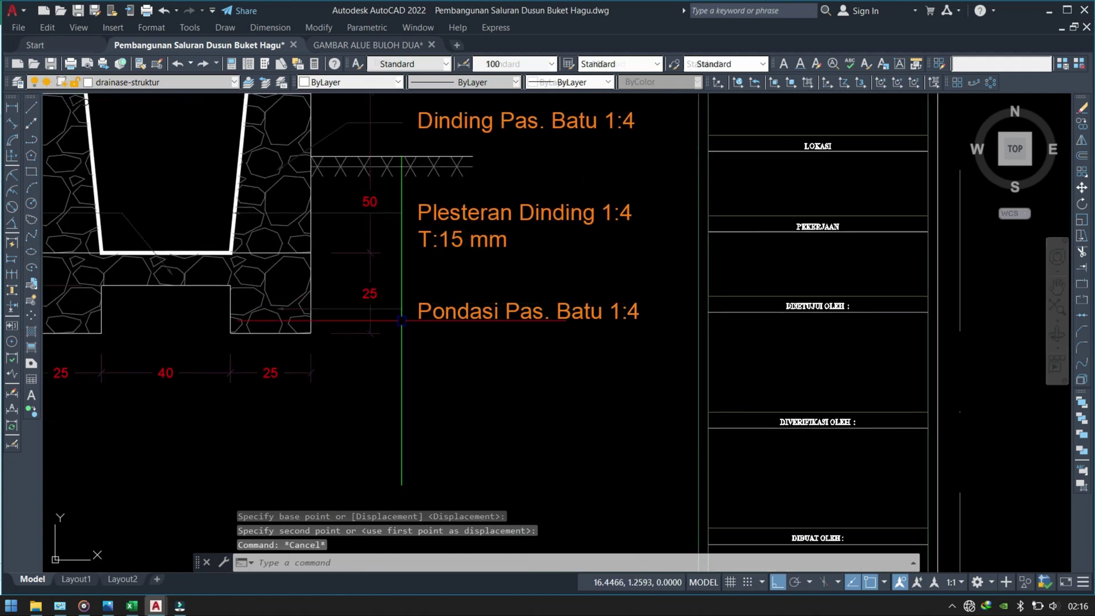
pyautogui.moveTo(401, 320); pyautogui.dragTo(462, 385, button='middle')
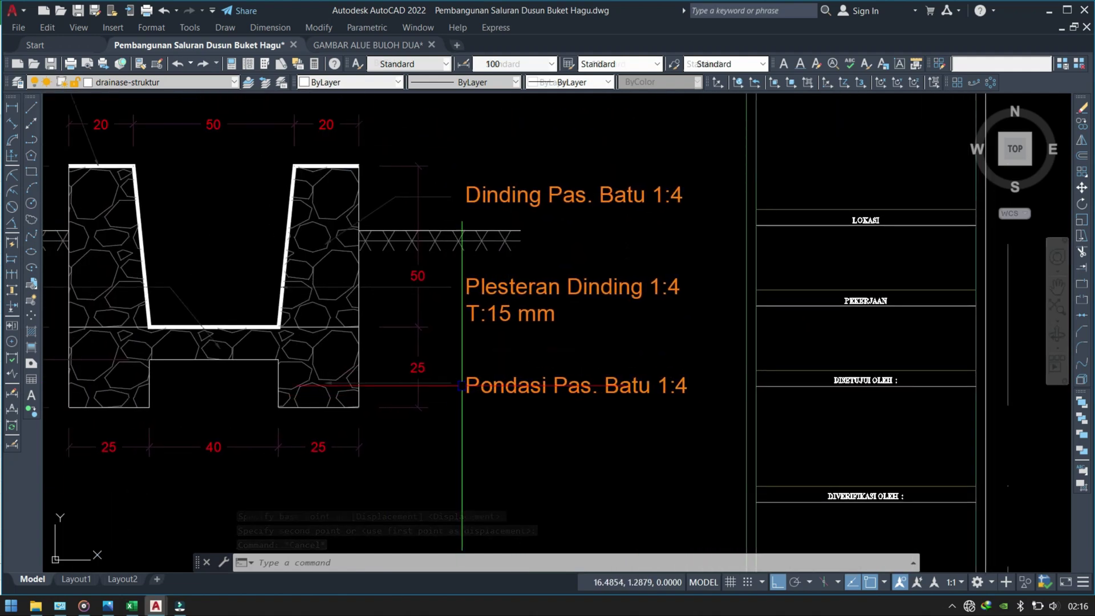
# Pan to the left side and select the upper Plesteran Dinding label and leader
pyautogui.press('Escape')
pyautogui.press('Escape')
pyautogui.scroll(-2, 462, 386)
pyautogui.scroll(2, 503, 324)
pyautogui.moveTo(108, 444)
pyautogui.mouseDown(button='middle')
pyautogui.moveTo(476, 445)
pyautogui.moveTo(502, 519)
pyautogui.mouseUp(button='middle')
pyautogui.click(571, 214)
# Copy the Plesteran label above the ground line and change its text to 'Muka Tanah'
pyautogui.moveTo(496, 313); pyautogui.dragTo(571, 263, button='middle')
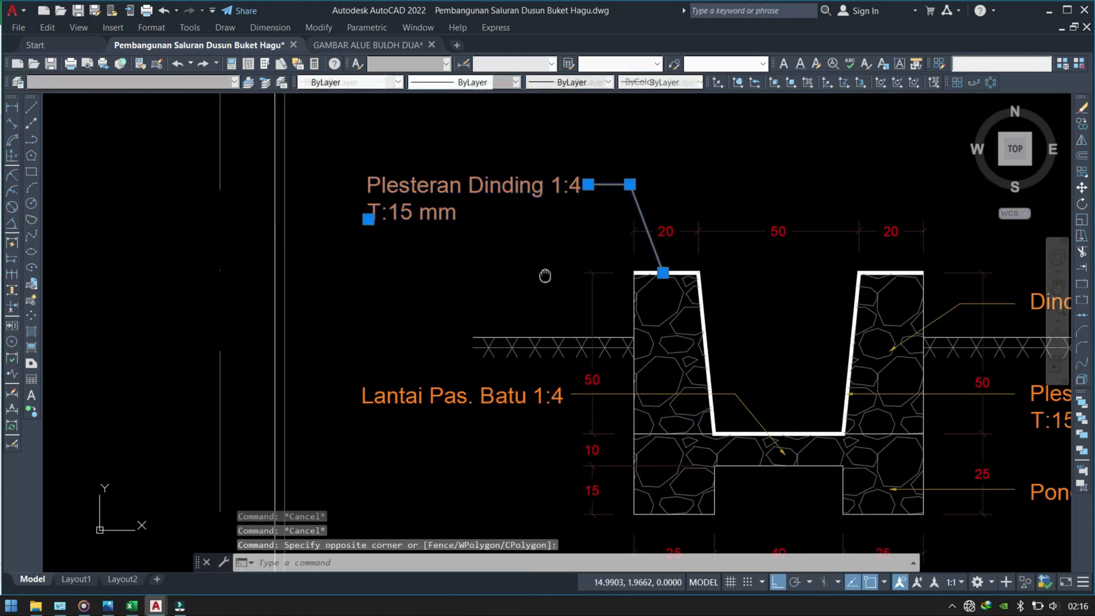
pyautogui.write('co')
pyautogui.press('Return')
pyautogui.click(636, 208)
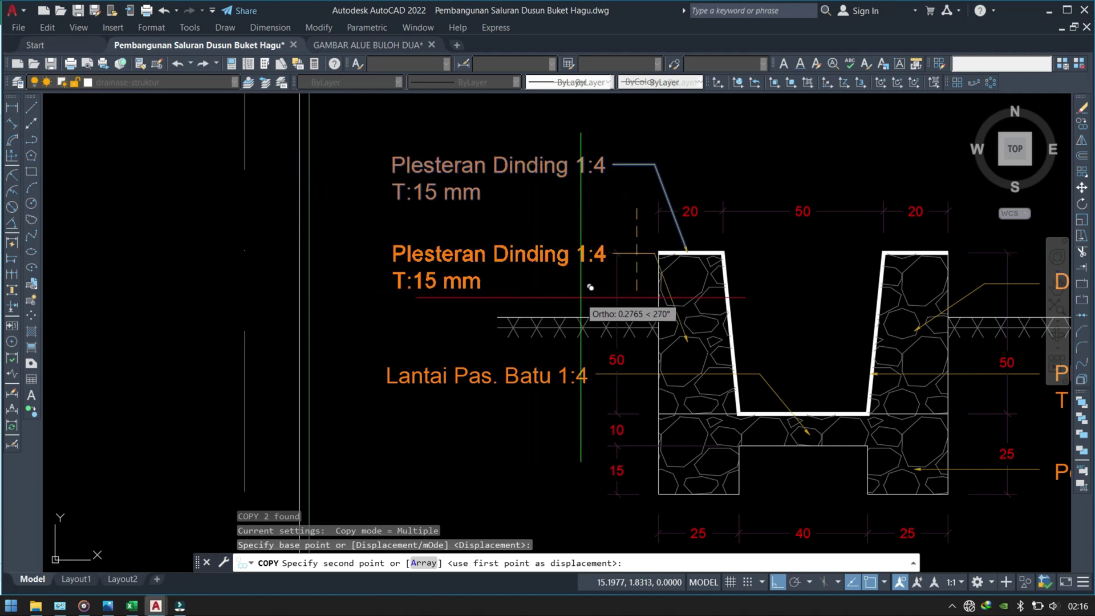
pyautogui.click(545, 284)
pyautogui.press('Escape')
pyautogui.doubleClick(430, 241)
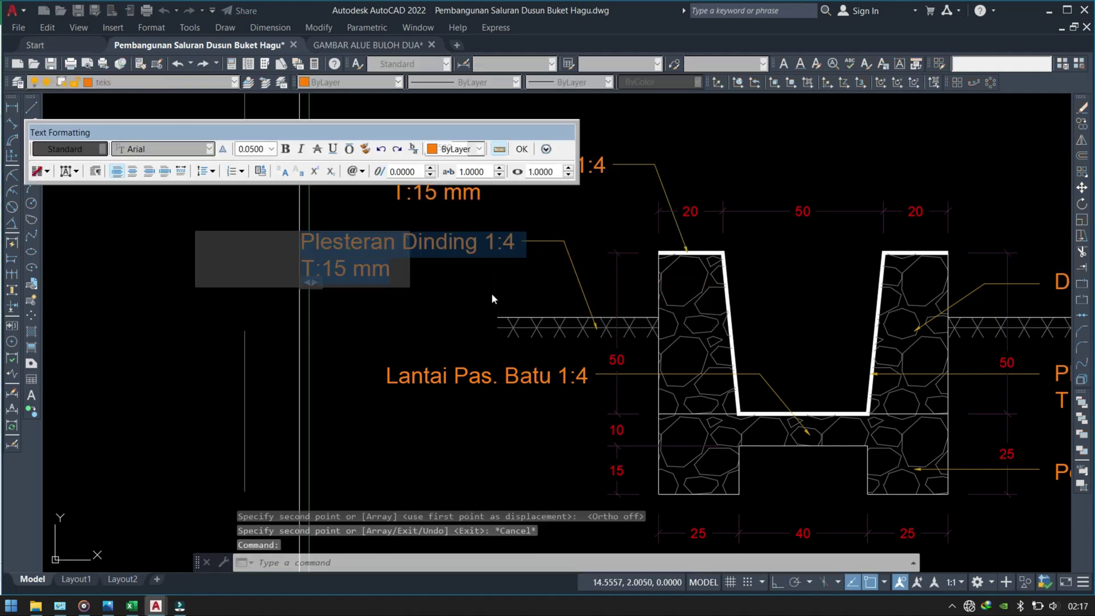
pyautogui.write('Muka ')
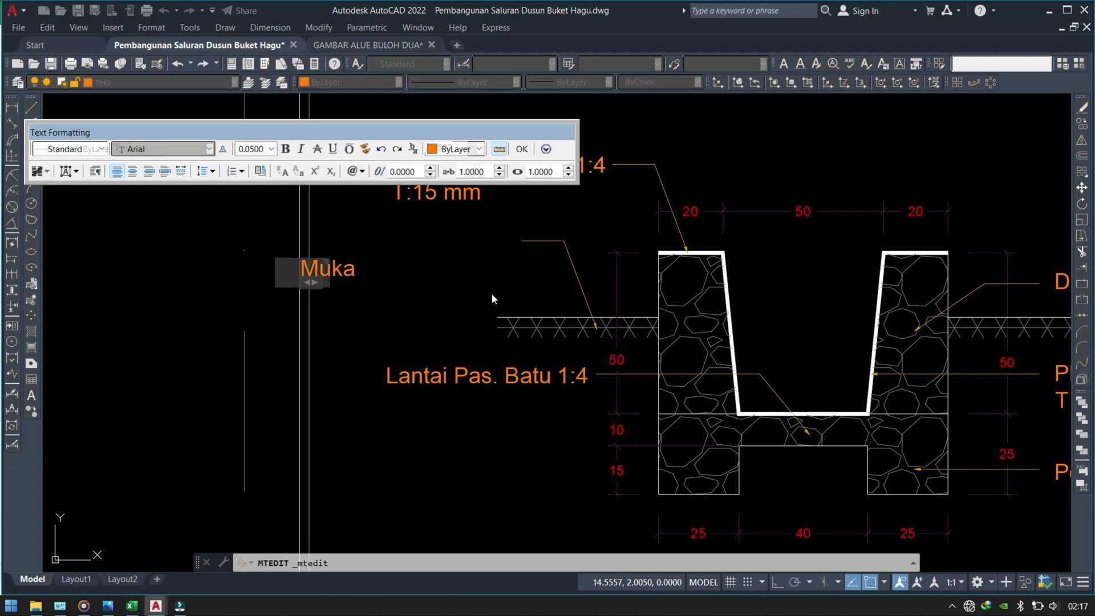
pyautogui.write('Tanah')
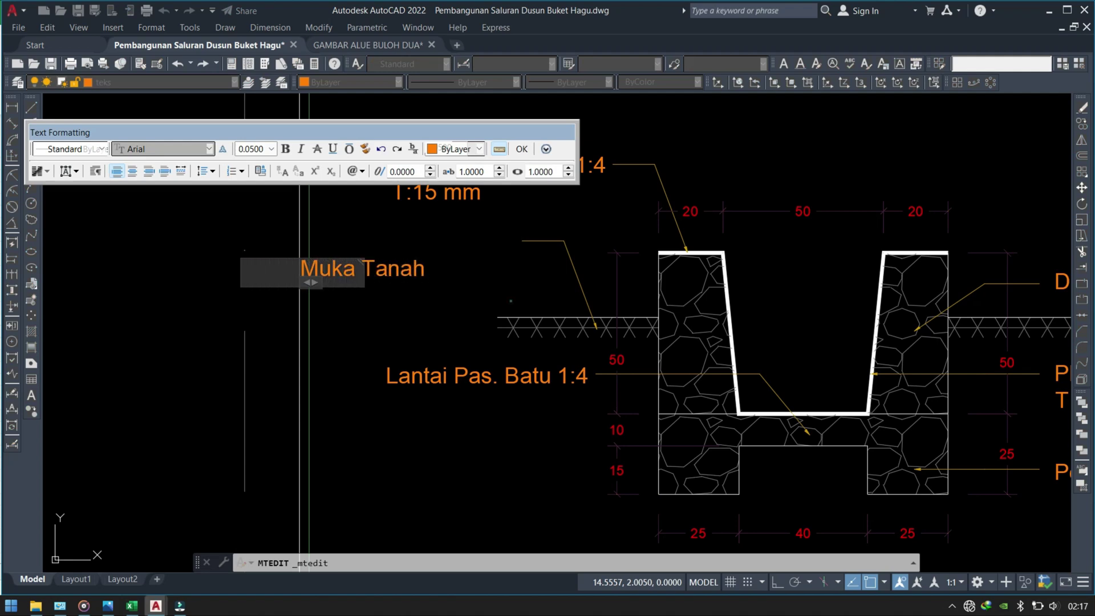
pyautogui.click(414, 315)
# Move the Muka Tanah label up and to the right beside its leader
pyautogui.scroll(1, 414, 316)
pyautogui.write('m')
pyautogui.press('Return')
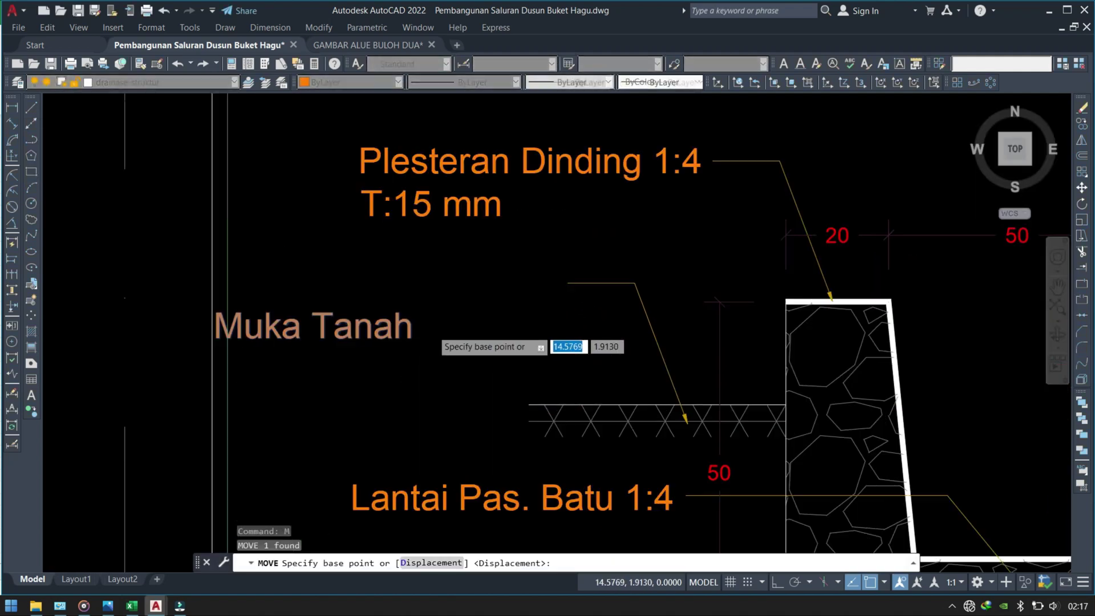
pyautogui.scroll(2, 428, 321)
pyautogui.click(425, 329)
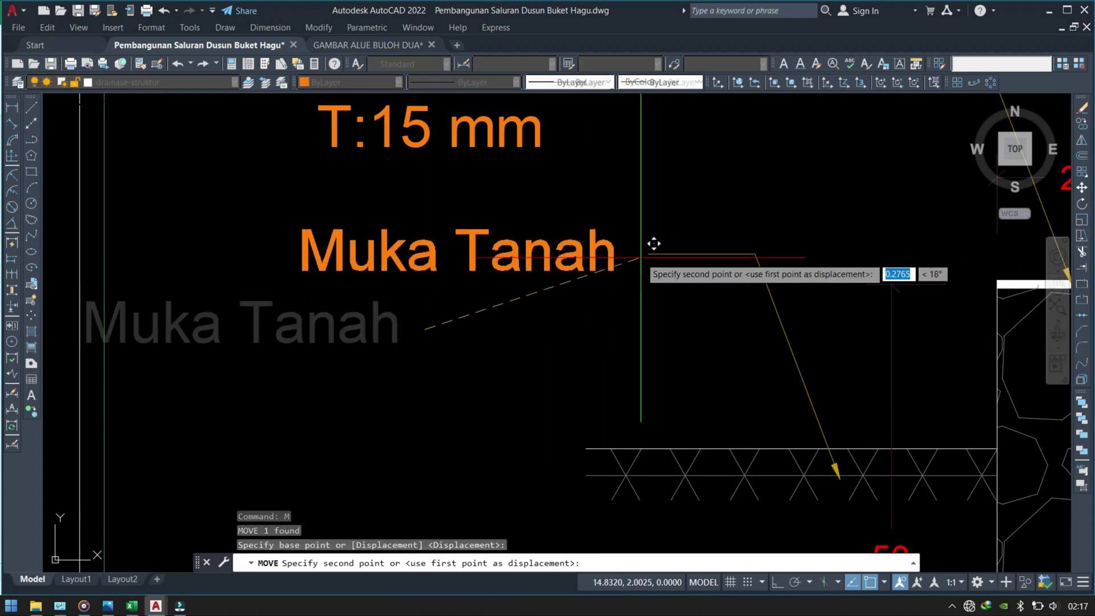
pyautogui.click(654, 251)
pyautogui.press('Escape')
pyautogui.scroll(-5, 596, 296)
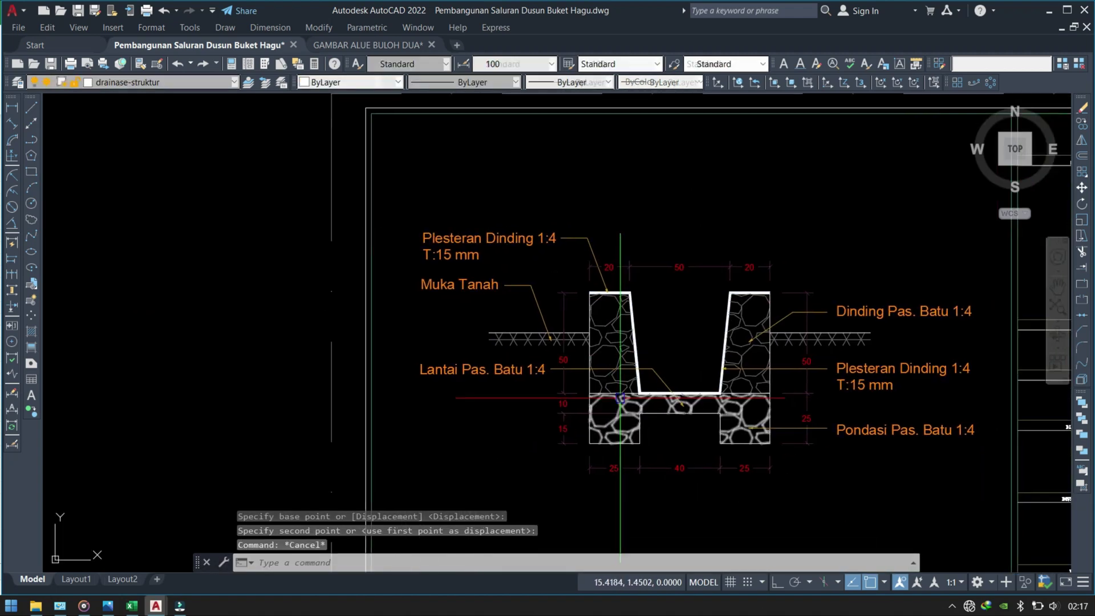
pyautogui.moveTo(777, 357); pyautogui.dragTo(609, 394, button='middle')
pyautogui.scroll(-2, 609, 393)
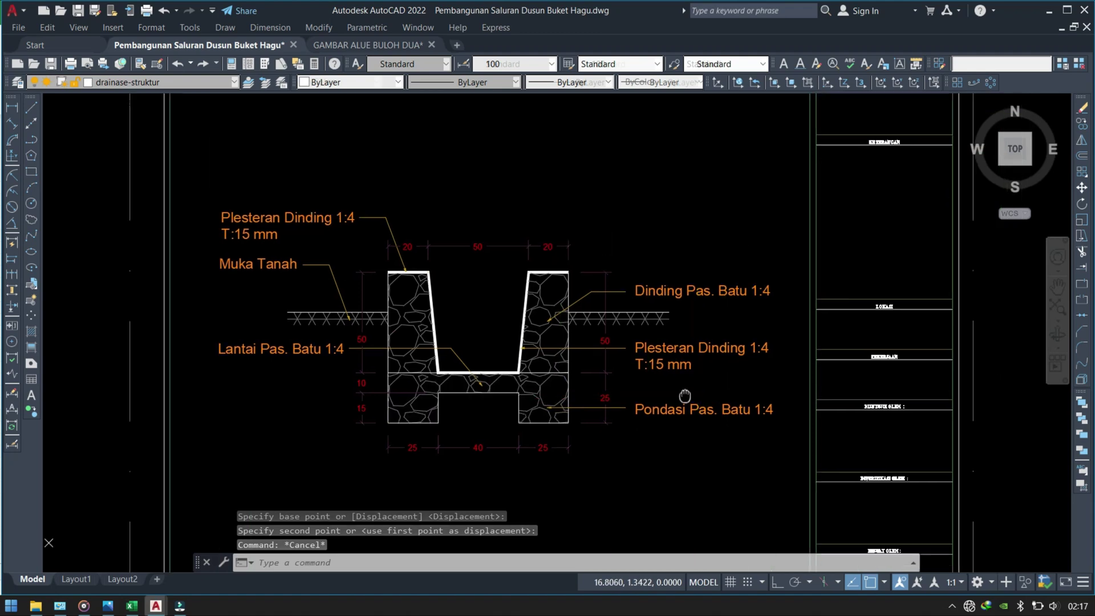
pyautogui.scroll(2, 732, 429)
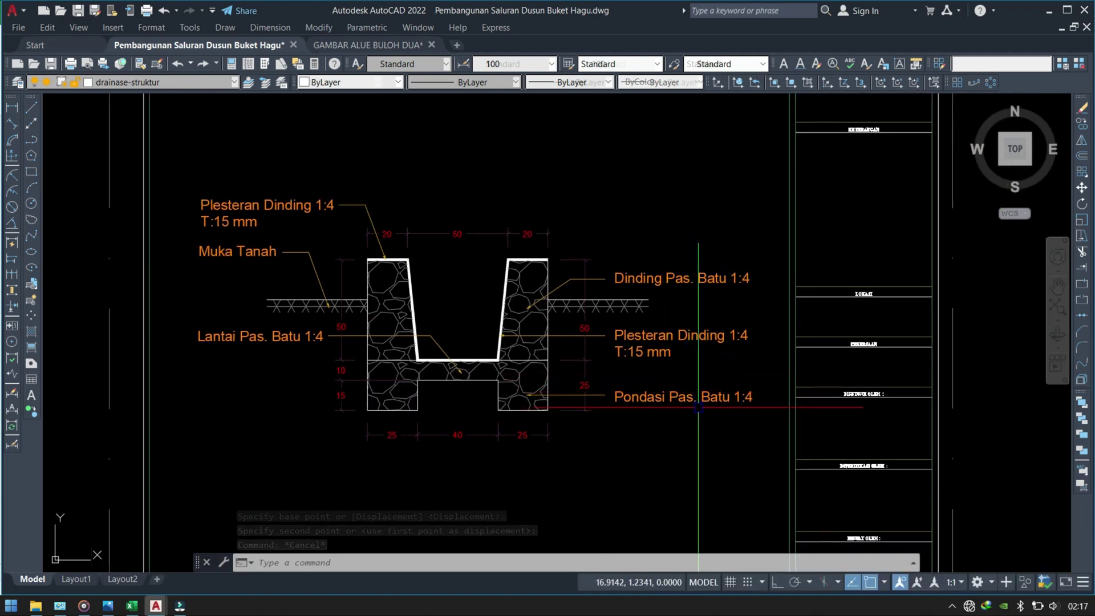
# Reduce the text height of the Pondasi Pas. Batu 1:4 label using ED
pyautogui.scroll(2, 682, 391)
pyautogui.write('ed')
pyautogui.press('Return')
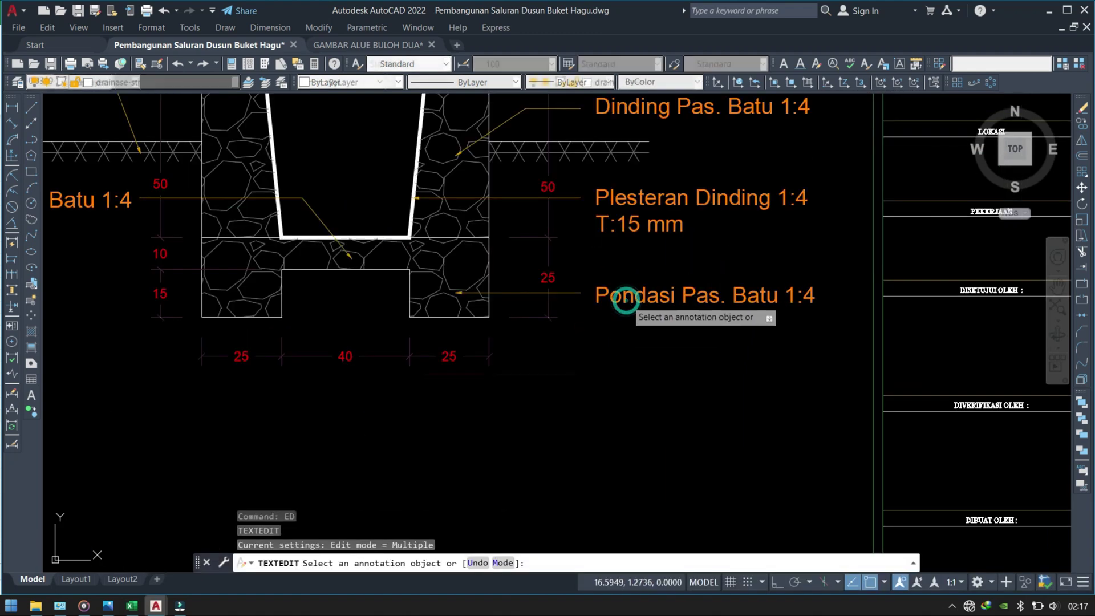
pyautogui.click(602, 308)
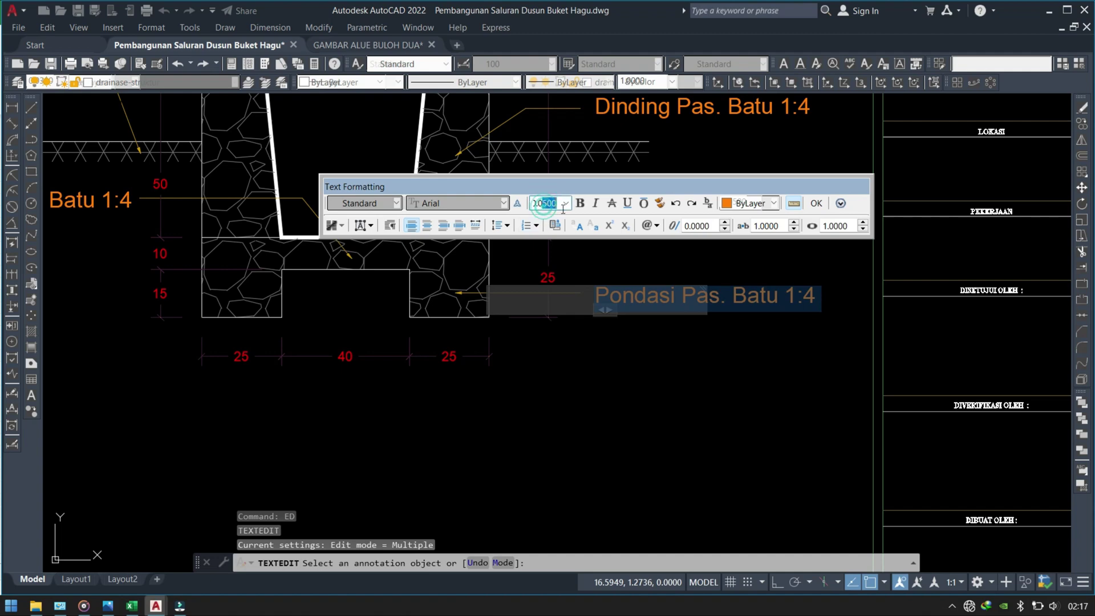
pyautogui.click(658, 355)
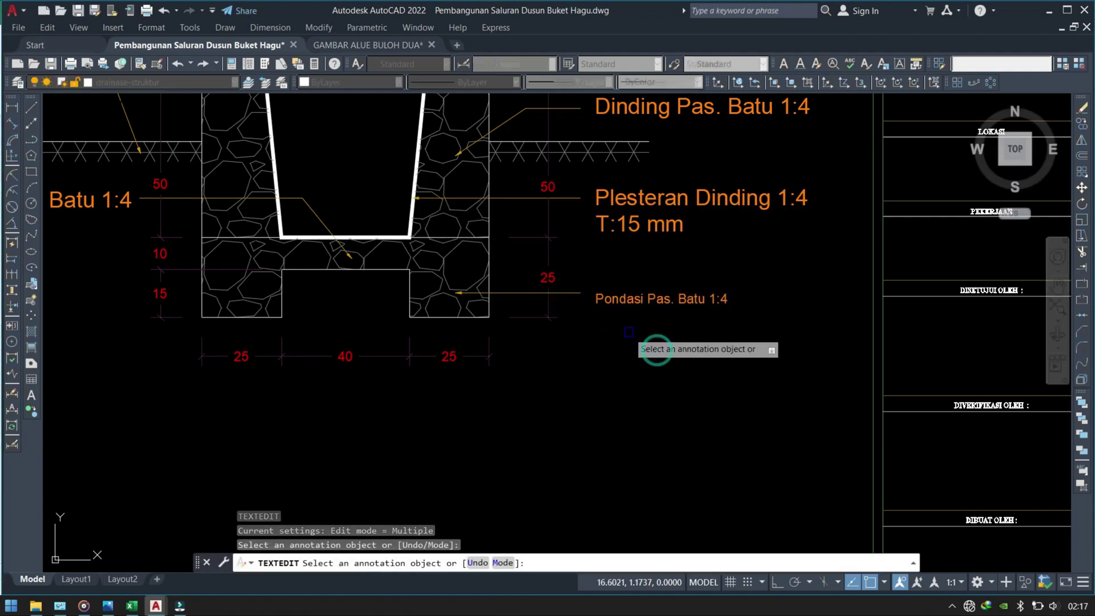
pyautogui.click(596, 299)
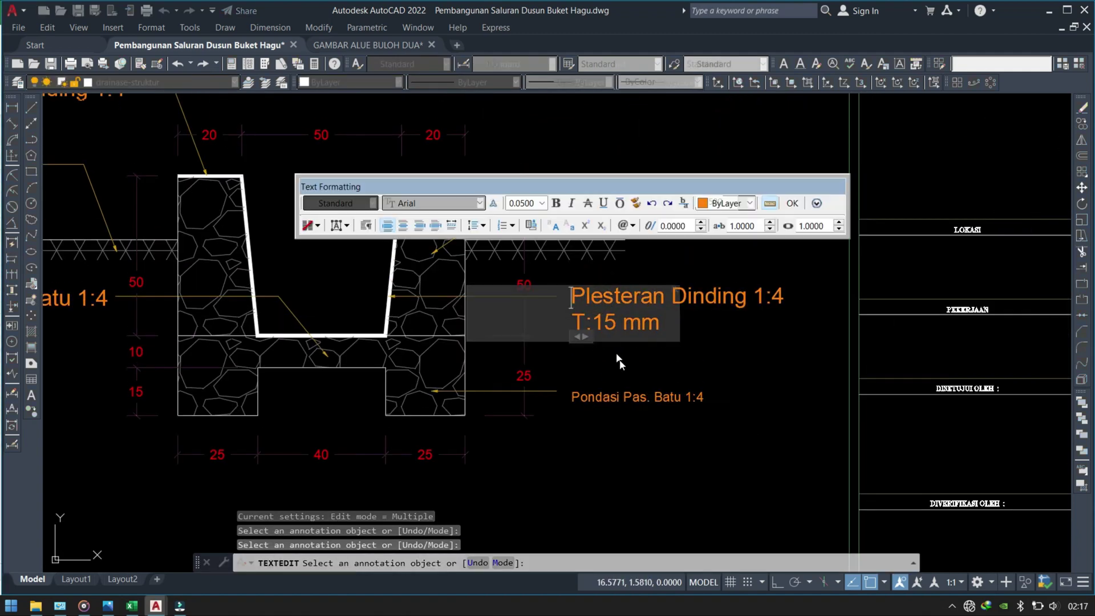
pyautogui.press('Escape')
pyautogui.press('Escape')
pyautogui.write('ma')
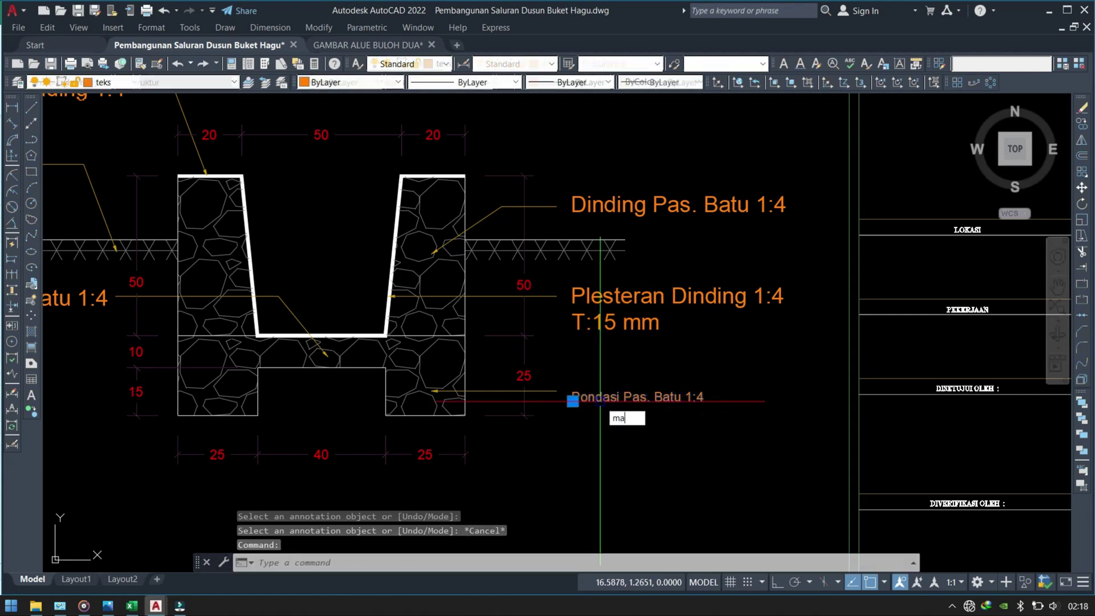
# Match the Pondasi label's smaller text onto the right-side and left Plesteran Dinding labels, then select Lantai Pas. Batu
pyautogui.press('Return')
pyautogui.click(655, 300)
pyautogui.click(604, 196)
pyautogui.scroll(-2, 434, 282)
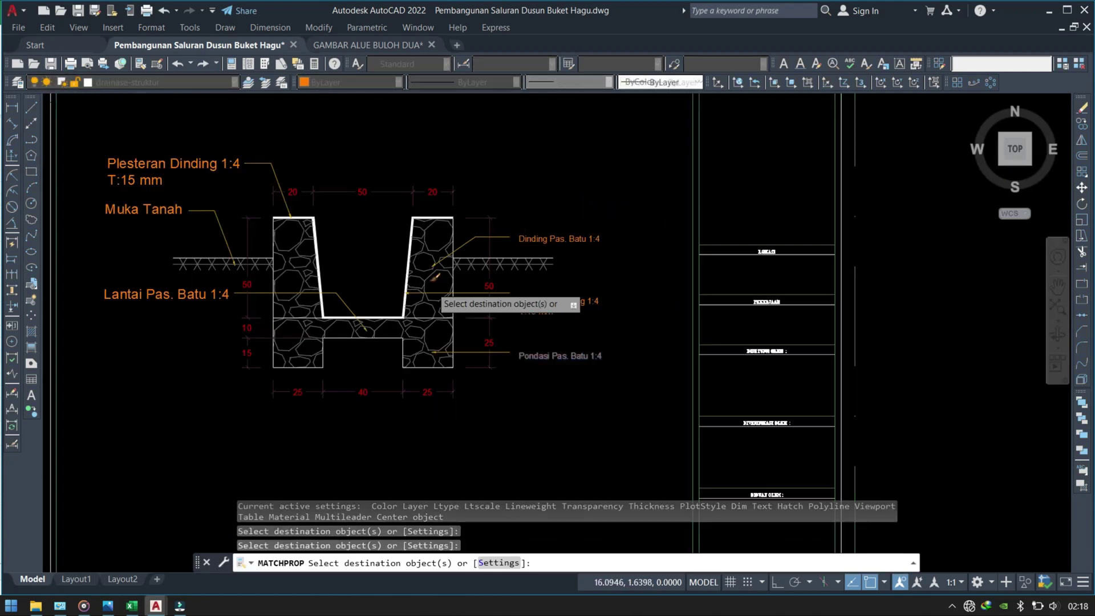
pyautogui.click(188, 165)
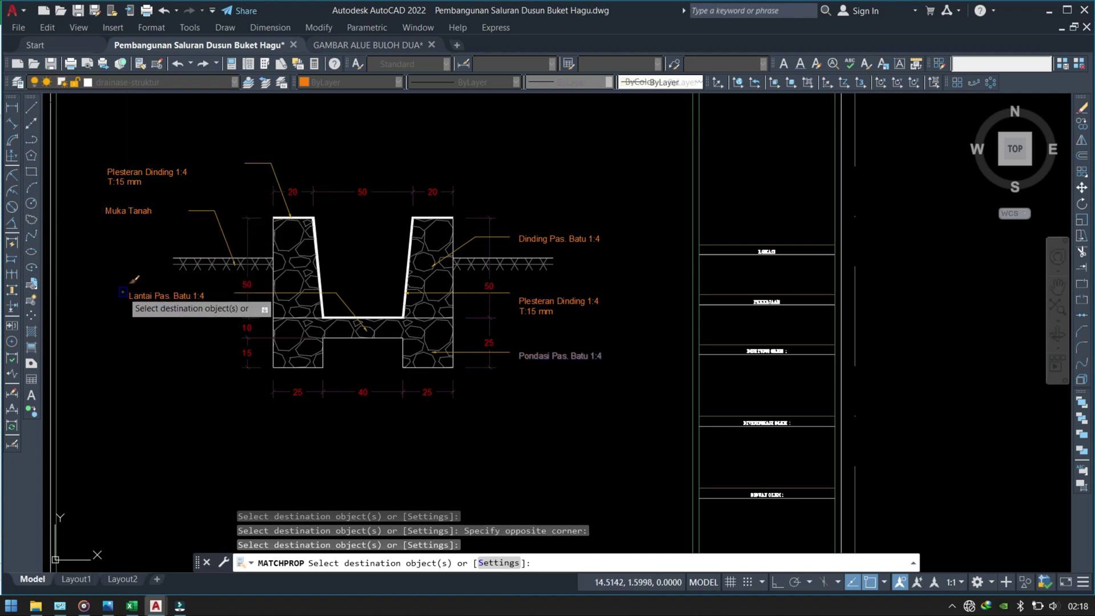
pyautogui.press('Escape')
pyautogui.scroll(4, 109, 295)
pyautogui.click(205, 259)
pyautogui.click(143, 340)
# Start moving the Lantai Pas. Batu label, then cancel before placing it
pyautogui.write('m')
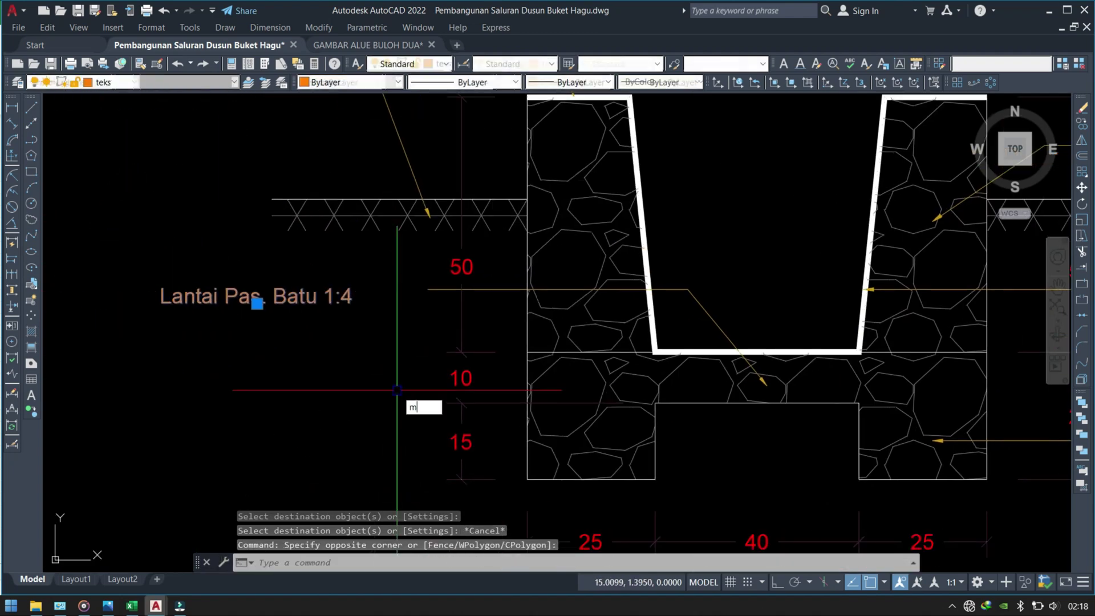
pyautogui.press('Return')
pyautogui.scroll(2, 375, 307)
pyautogui.click(377, 276)
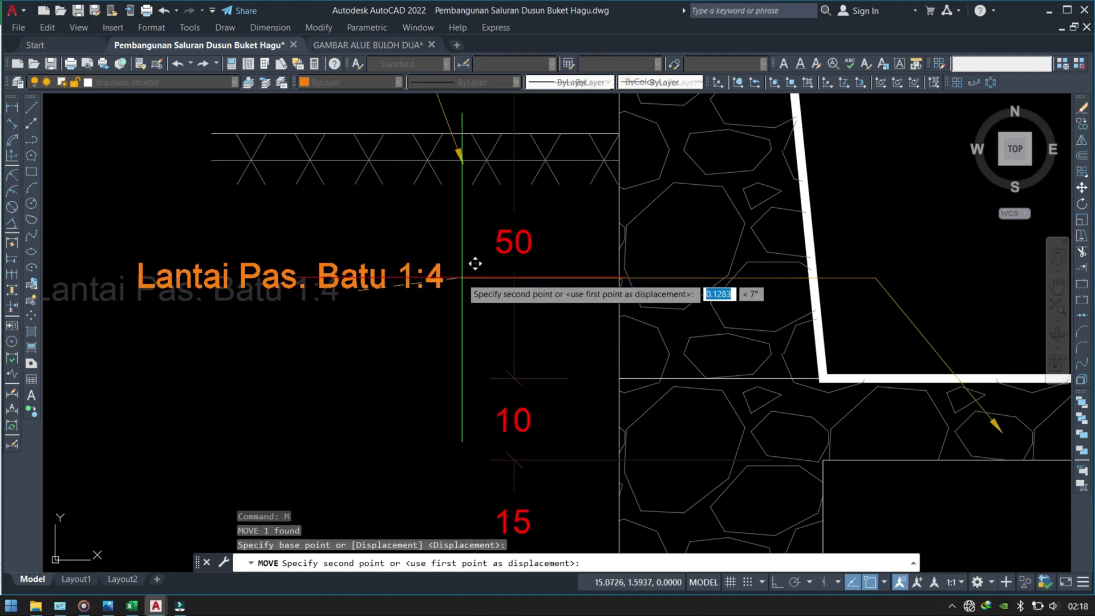
pyautogui.press('Escape')
pyautogui.scroll(-5, 456, 276)
pyautogui.scroll(3, 475, 323)
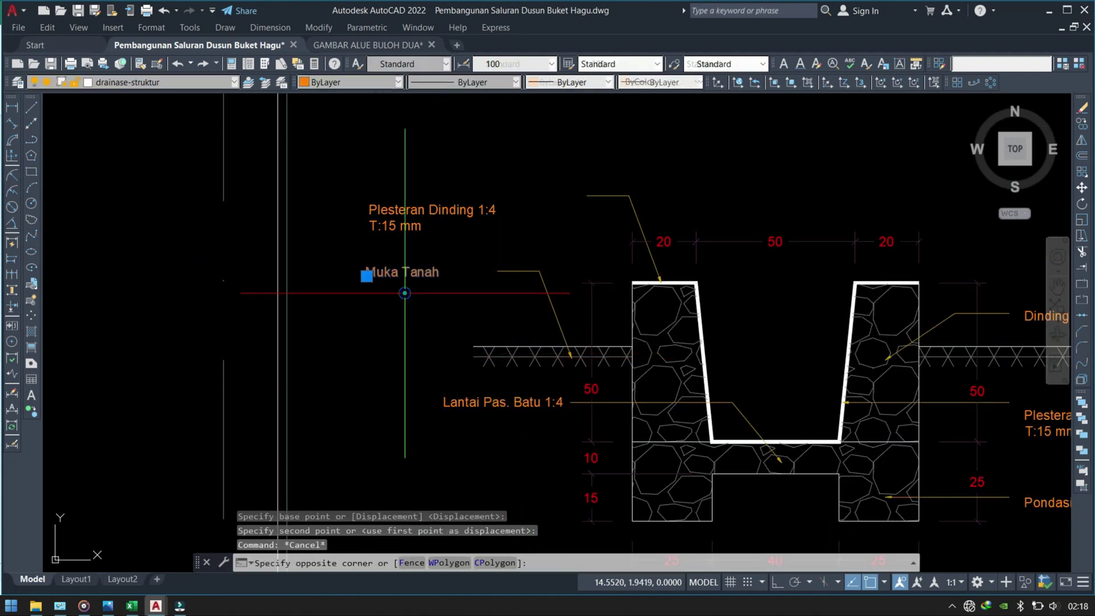
# Move the Muka Tanah label next to its leader end
pyautogui.click(404, 293)
pyautogui.write('m')
pyautogui.press('Return')
pyautogui.scroll(4, 428, 285)
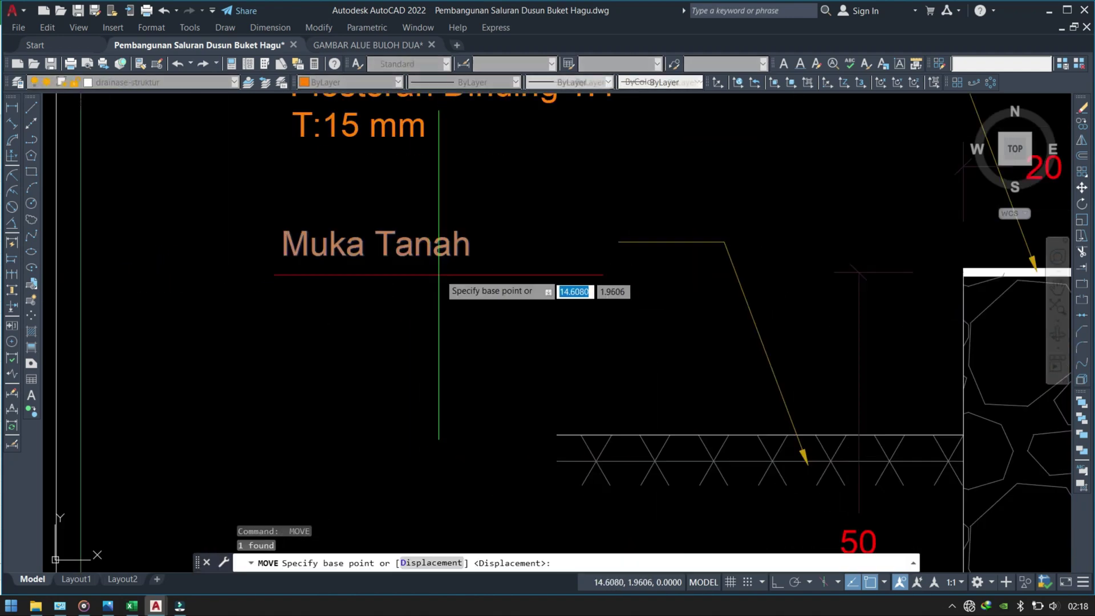
pyautogui.click(492, 236)
pyautogui.click(707, 234)
pyautogui.scroll(-4, 487, 322)
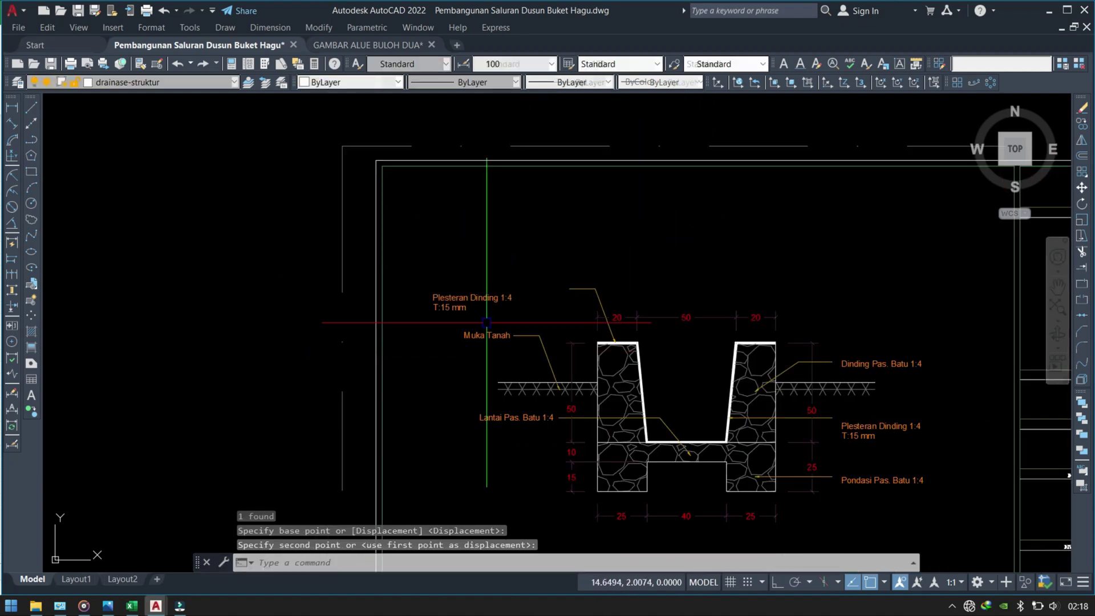
pyautogui.scroll(4, 486, 322)
# Move the upper-left Plesteran Dinding label to its leader end
pyautogui.click(484, 341)
pyautogui.write('m')
pyautogui.press('Return')
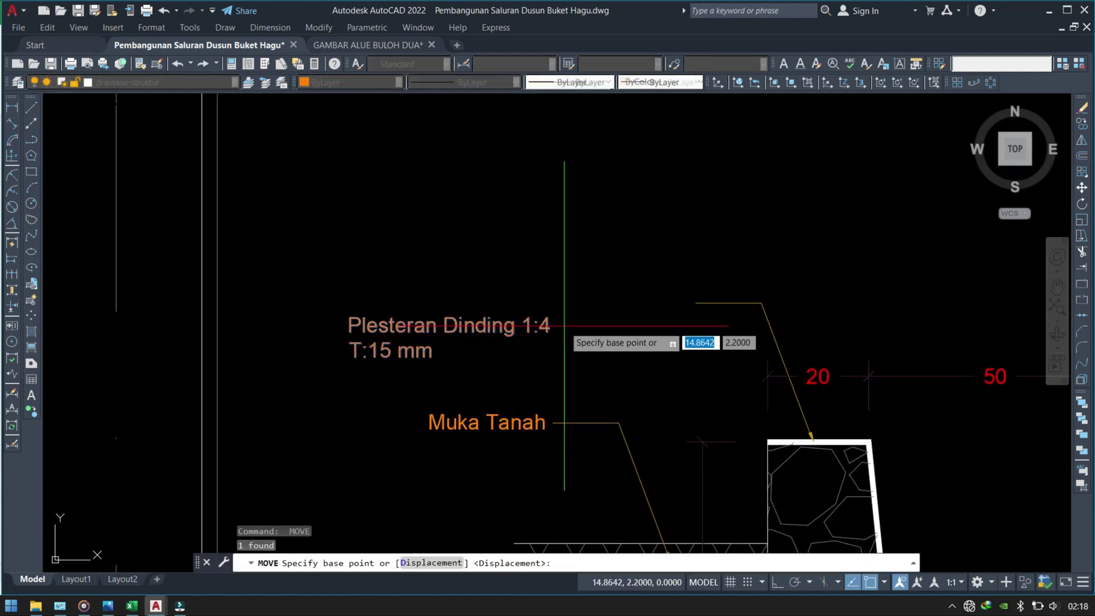
pyautogui.click(562, 326)
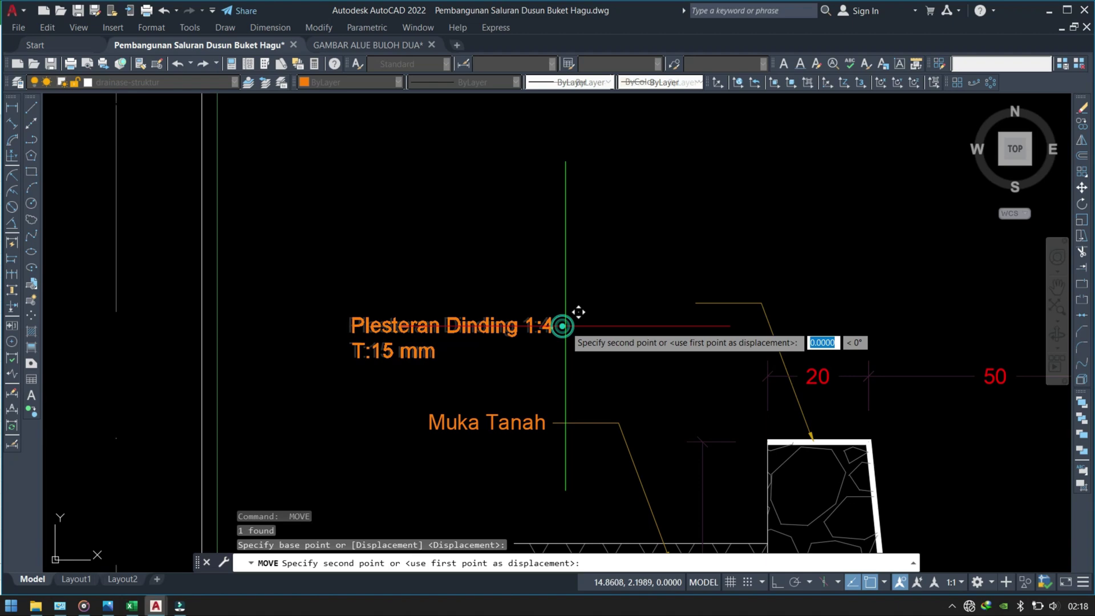
pyautogui.click(692, 303)
pyautogui.press('Escape')
pyautogui.scroll(-4, 581, 324)
pyautogui.scroll(1, 570, 320)
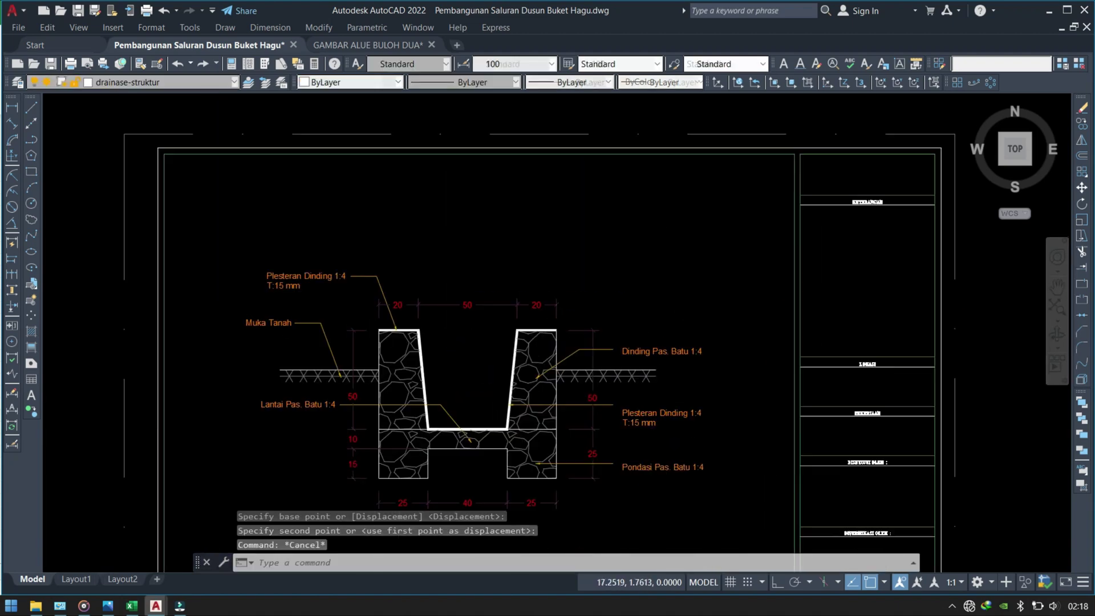
pyautogui.scroll(3, 557, 314)
# Move the Dinding Pas. Batu label to its leader end
pyautogui.click(478, 352)
pyautogui.write('m')
pyautogui.press('Return')
pyautogui.scroll(3, 477, 362)
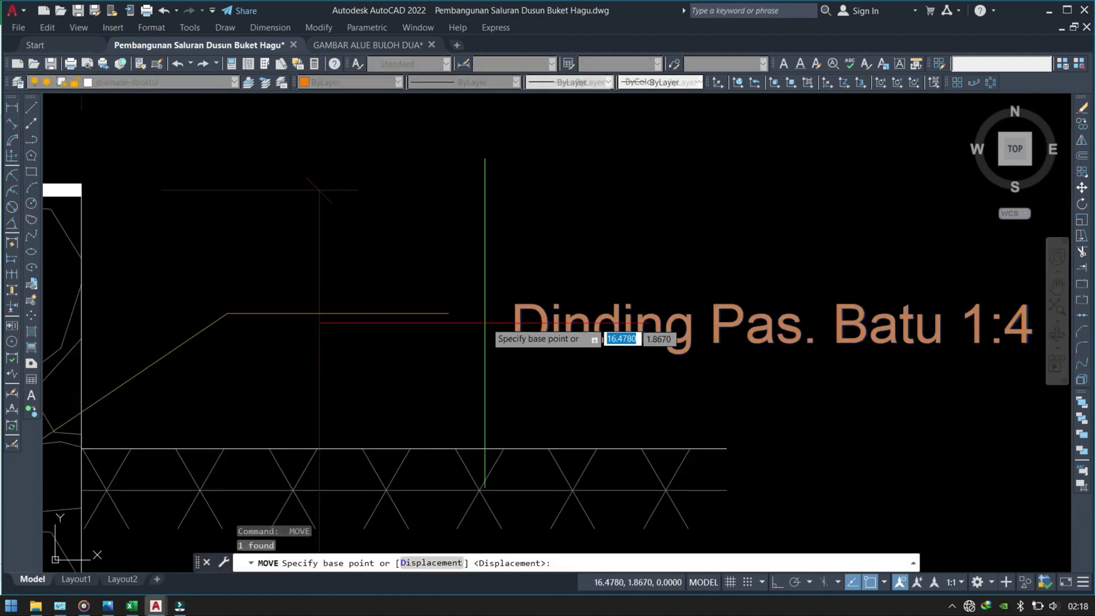
pyautogui.click(495, 324)
pyautogui.click(452, 311)
pyautogui.scroll(-3, 453, 311)
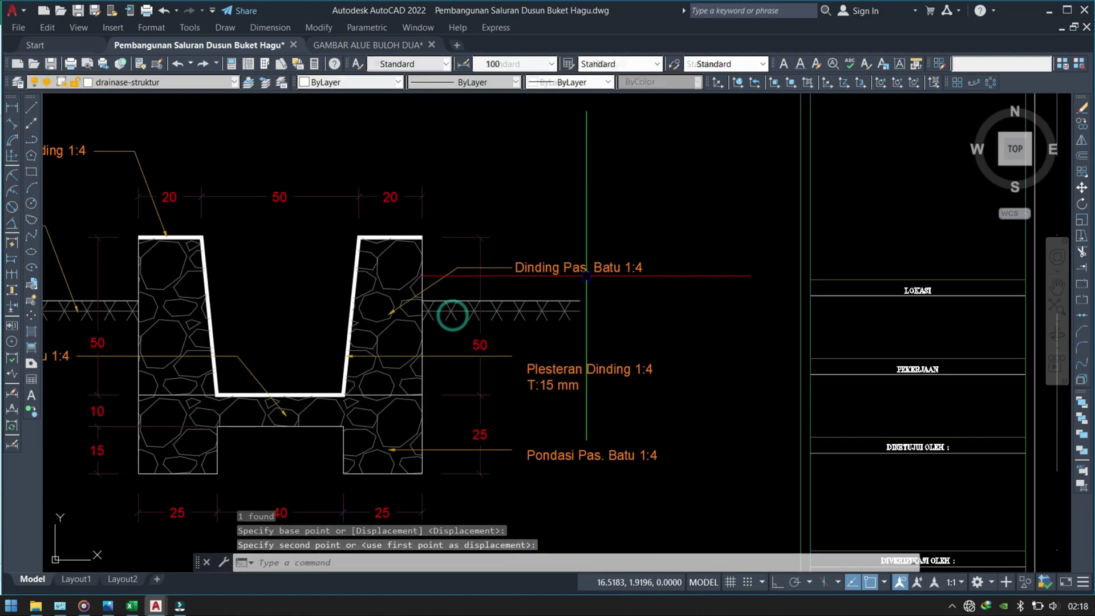
pyautogui.scroll(4, 513, 319)
# Move the right Plesteran Dinding label beside its leader
pyautogui.click(588, 311)
pyautogui.click(556, 356)
pyautogui.write('m')
pyautogui.press('Return')
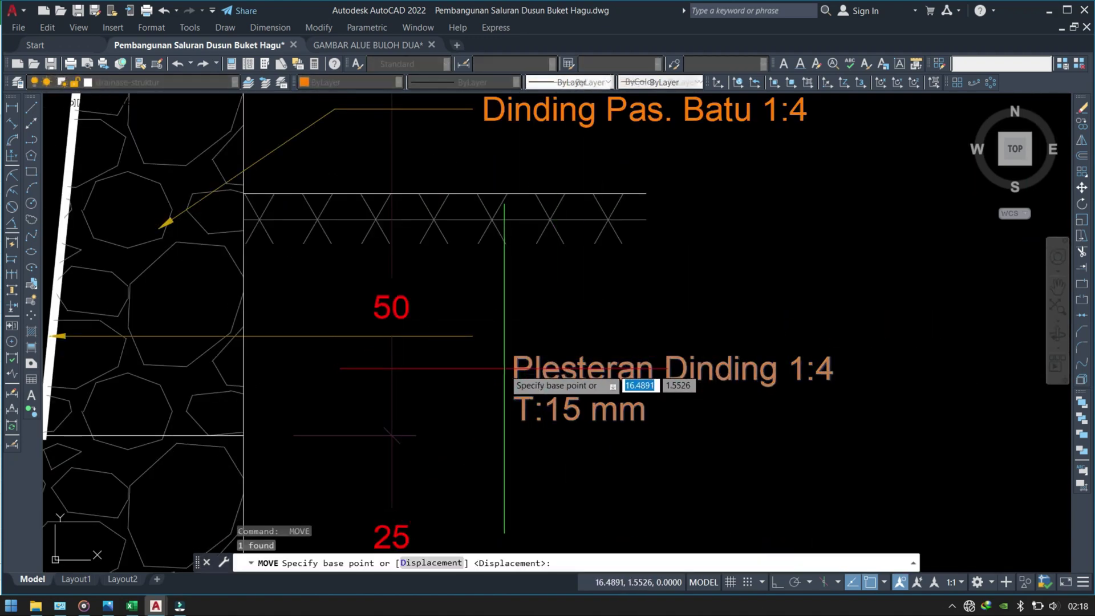
pyautogui.click(502, 371)
pyautogui.click(490, 317)
pyautogui.scroll(-4, 491, 317)
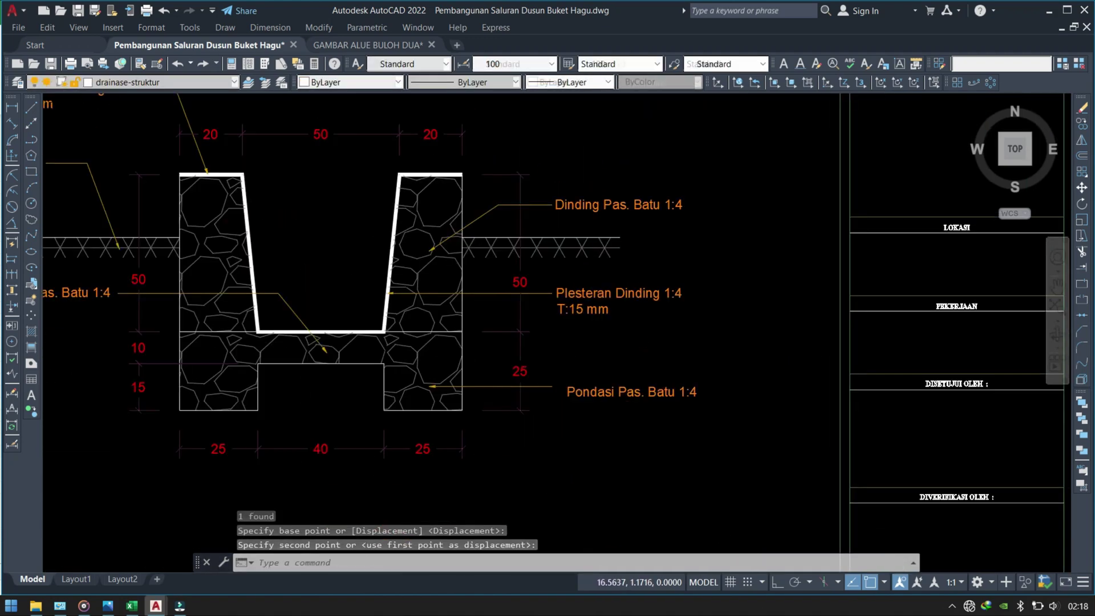
pyautogui.scroll(4, 599, 320)
# Begin moving the Pondasi Pas. Batu label, cancel, and pan to frame the whole section
pyautogui.click(599, 313)
pyautogui.click(553, 370)
pyautogui.press('Return')
pyautogui.scroll(2, 539, 330)
pyautogui.click(539, 328)
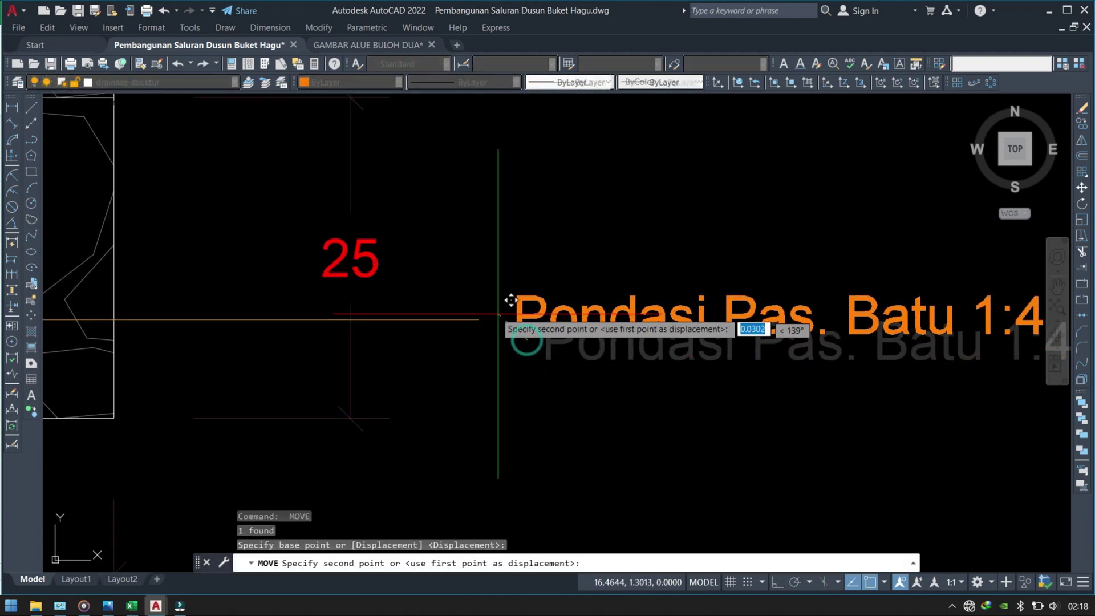
pyautogui.press('Escape')
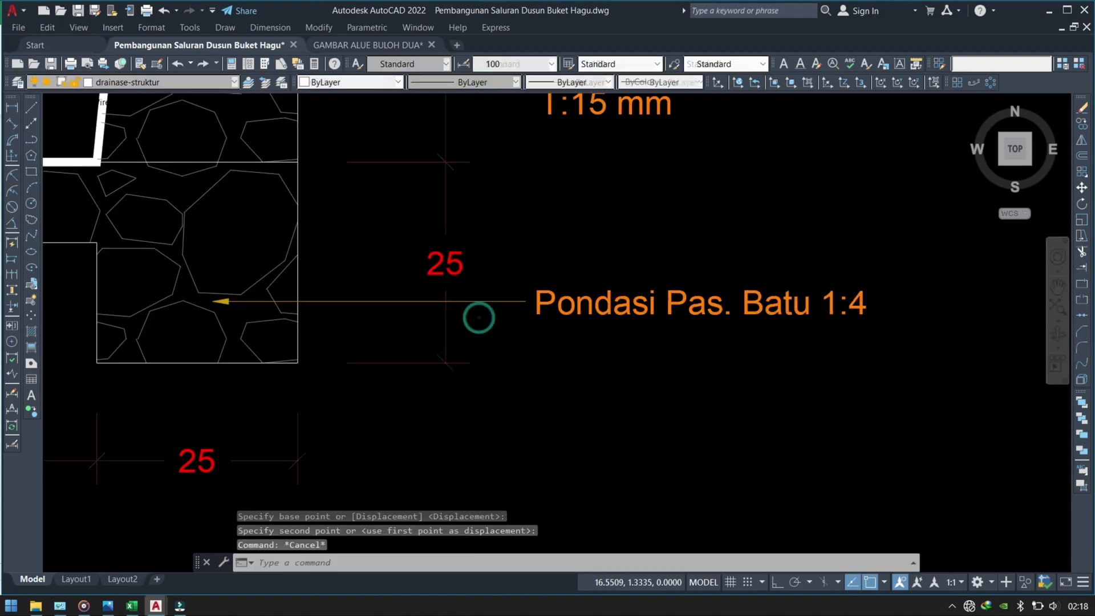
pyautogui.scroll(-5, 479, 313)
pyautogui.scroll(2, 619, 363)
pyautogui.scroll(1, 619, 362)
pyautogui.moveTo(619, 362); pyautogui.dragTo(528, 401, button='middle')
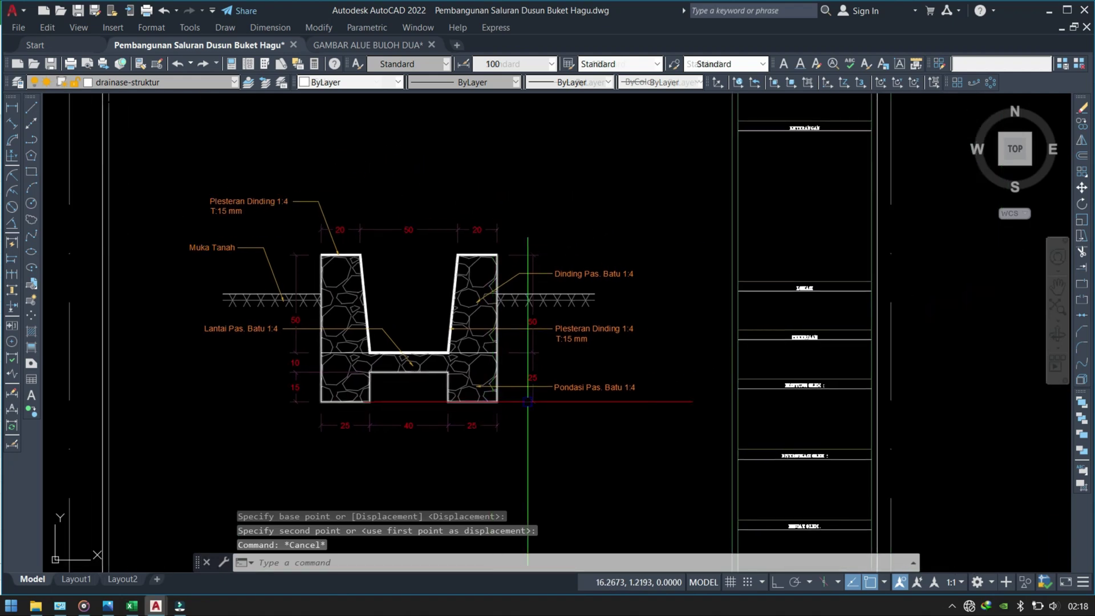